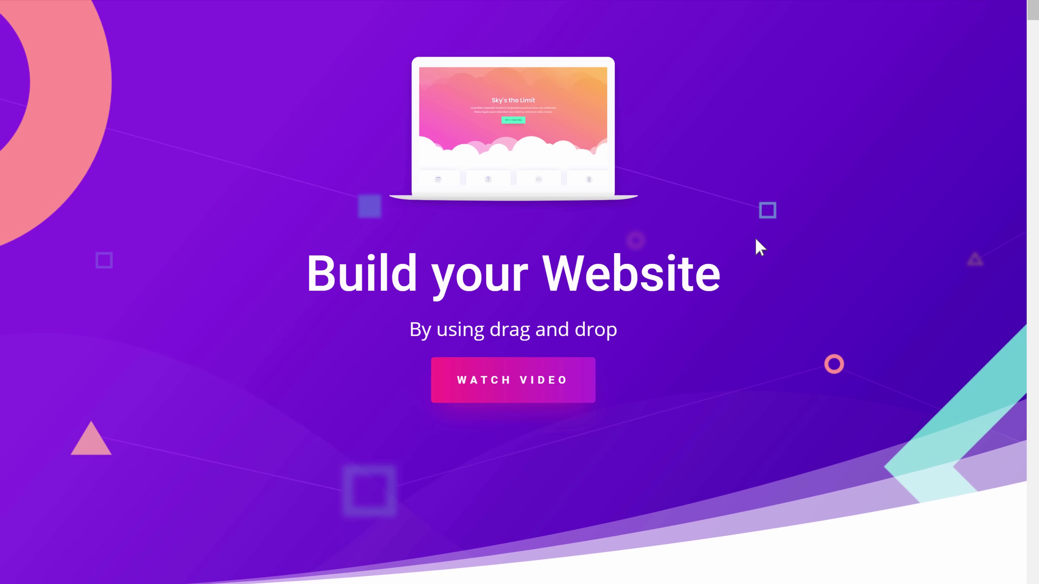
Step: Enlarge the laptop image to 51% width and make CONTACT US larger with wider letter spacing
drag(652, 211, 790, 376)
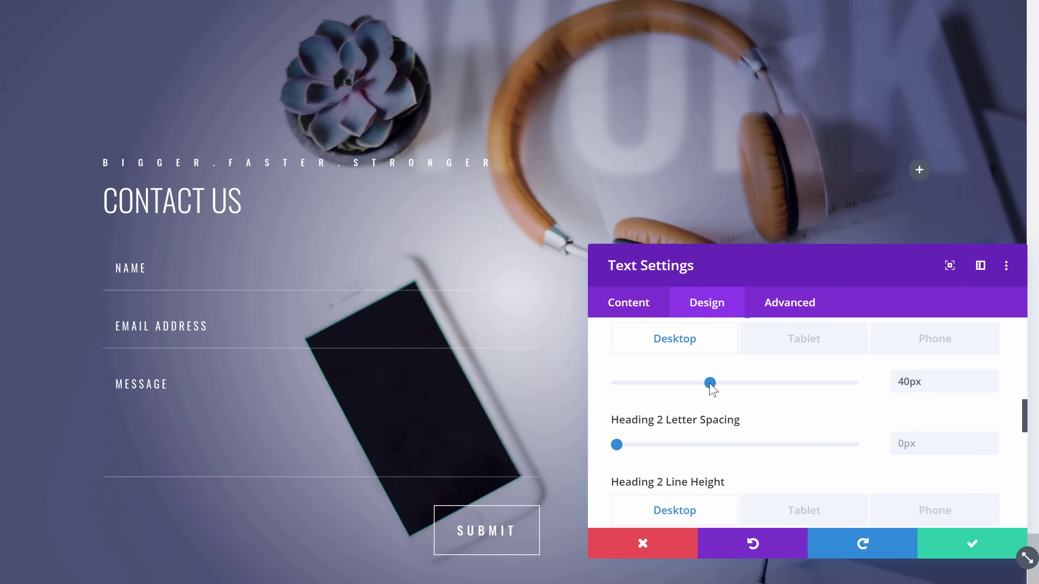
drag(710, 384, 851, 395)
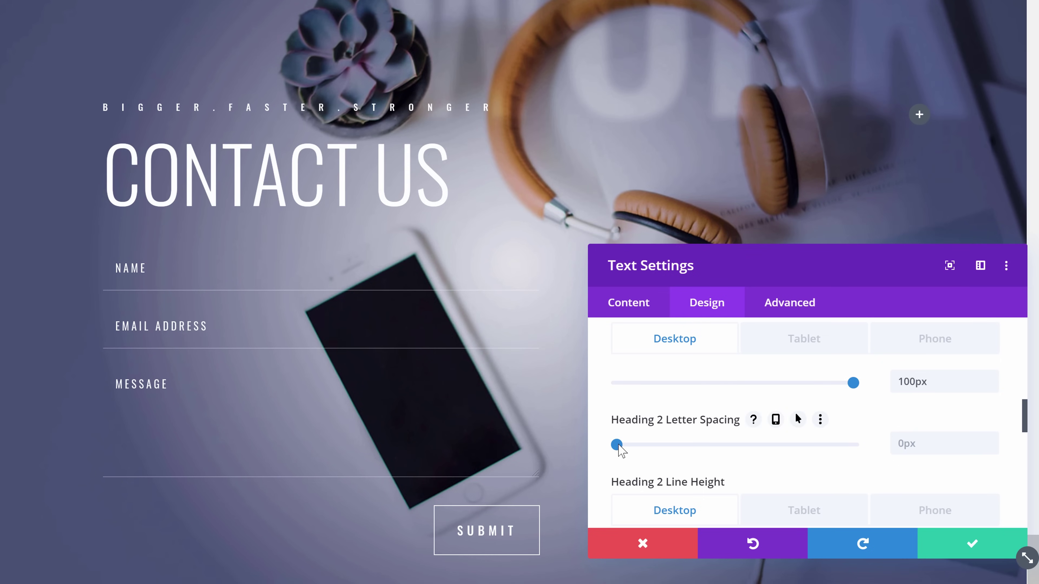
drag(617, 446, 640, 447)
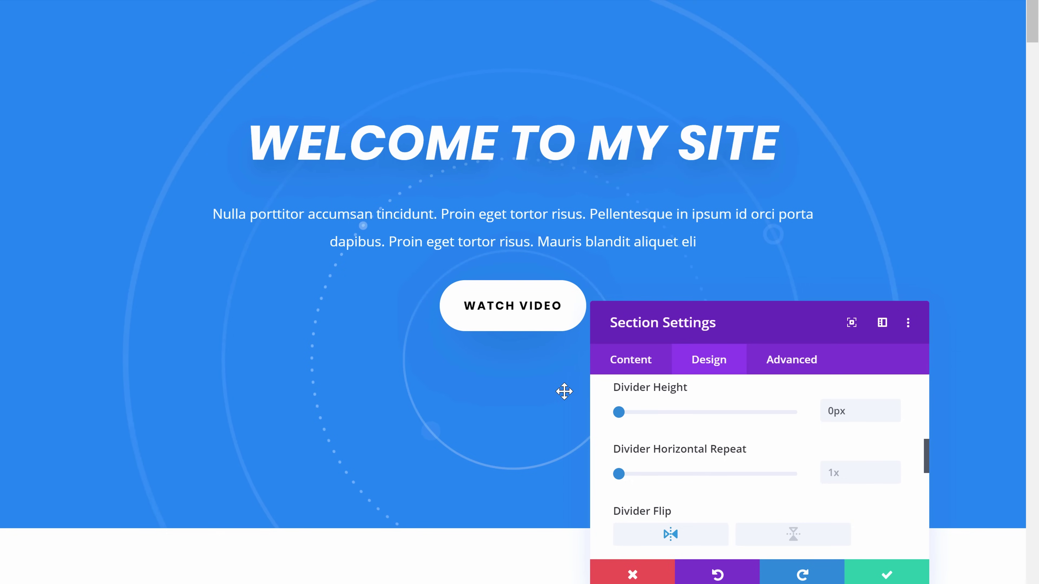
drag(749, 307, 832, 90)
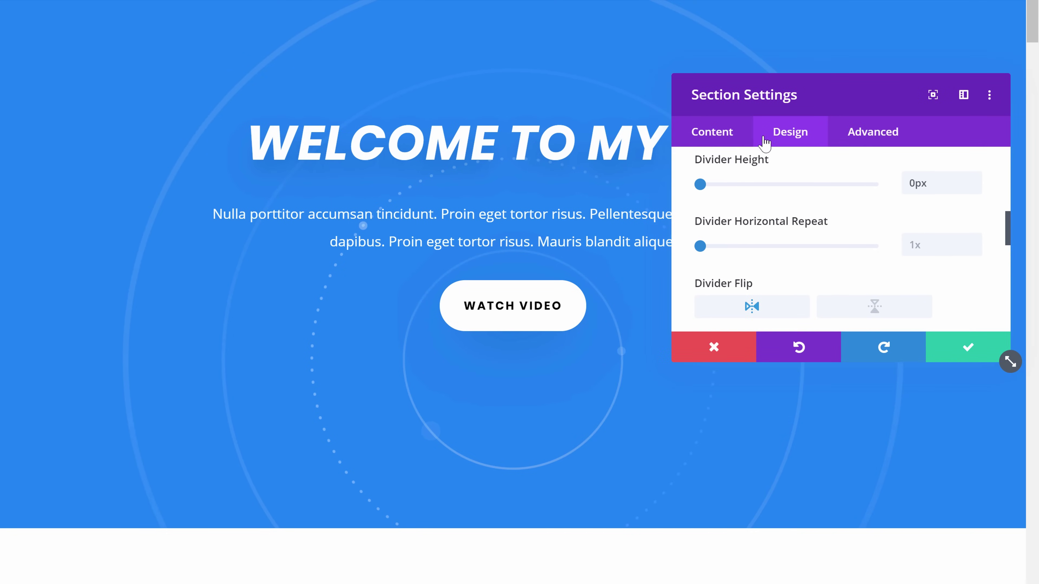
Step: Add a wave divider to the section and set the heading font to Reenie Beanie
drag(700, 184, 762, 189)
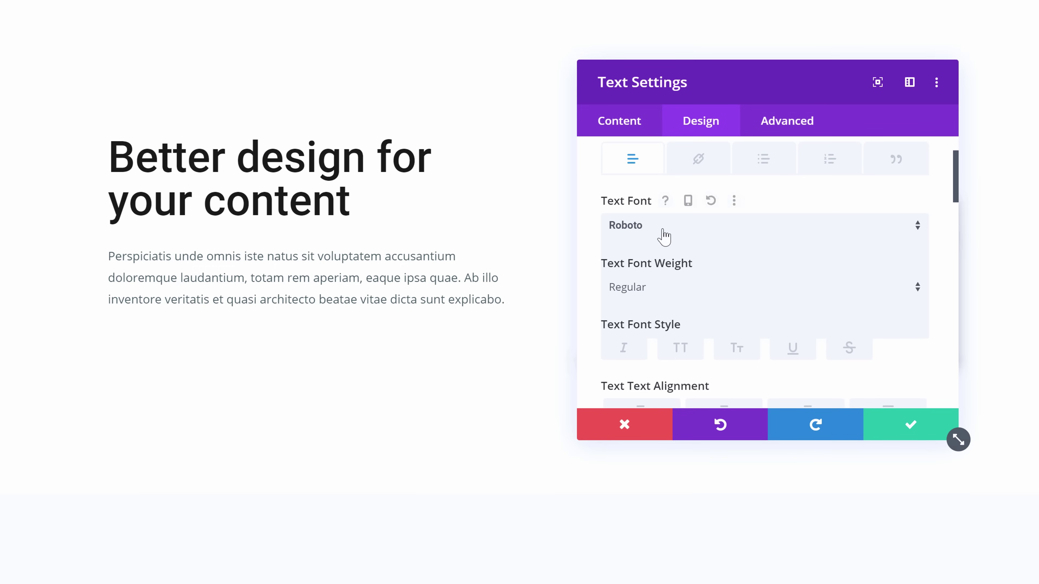
click(661, 235)
click(653, 303)
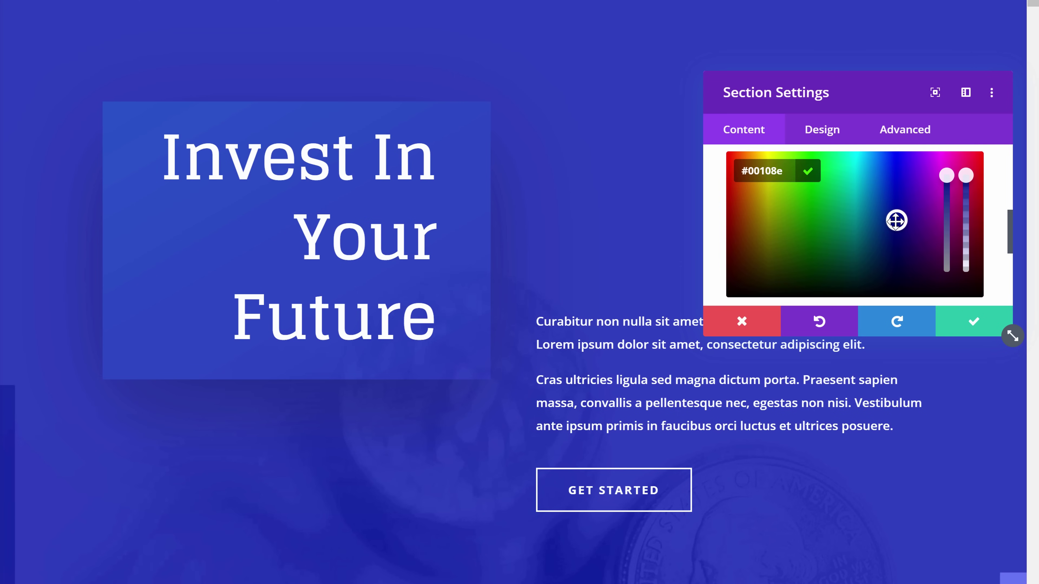
Step: Give the section a purple background and make the Invest In Your Future box taller
drag(895, 221, 928, 200)
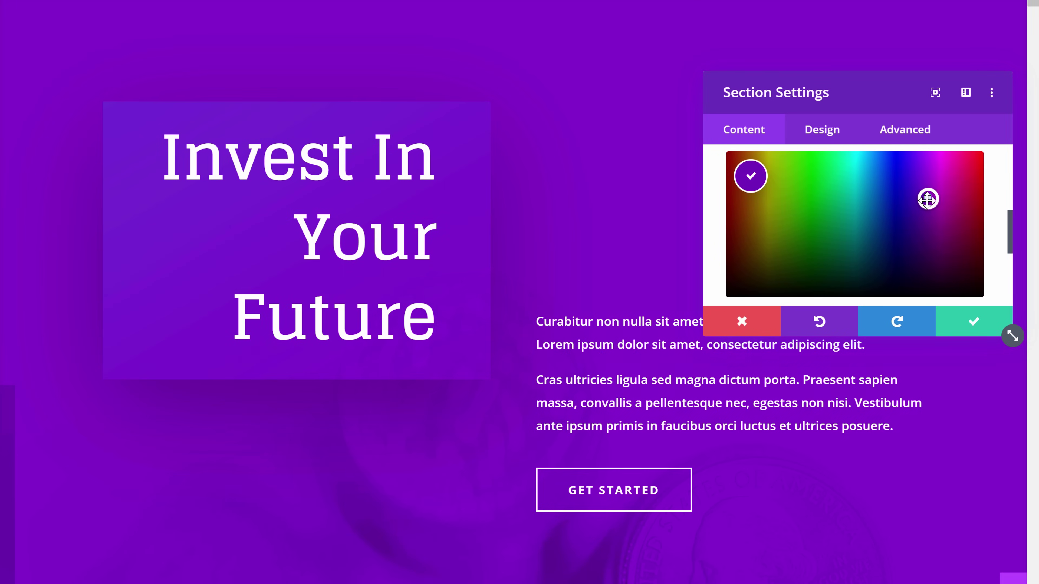
key(Escape)
drag(297, 389, 297, 517)
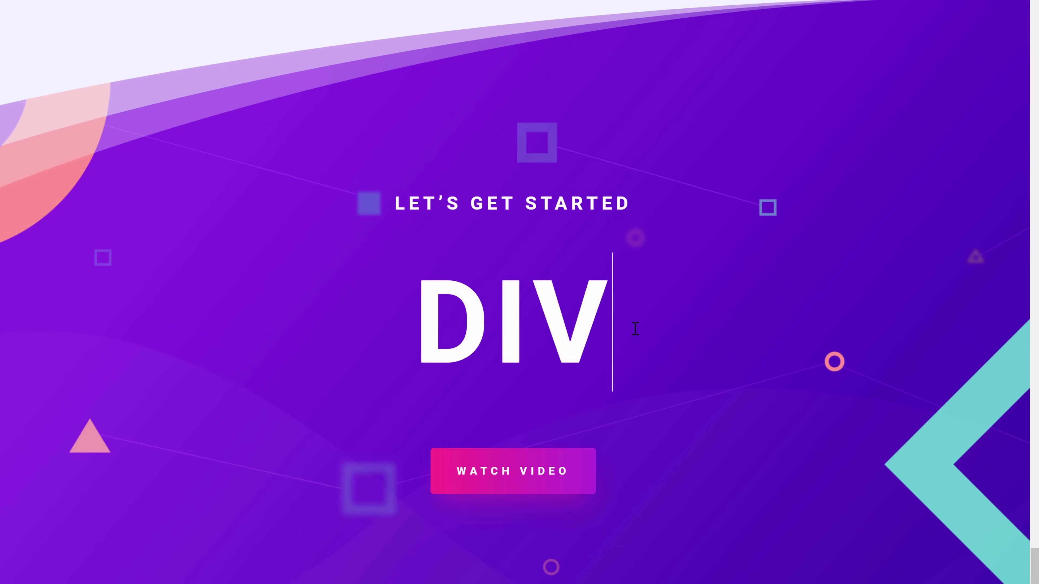
text(I)
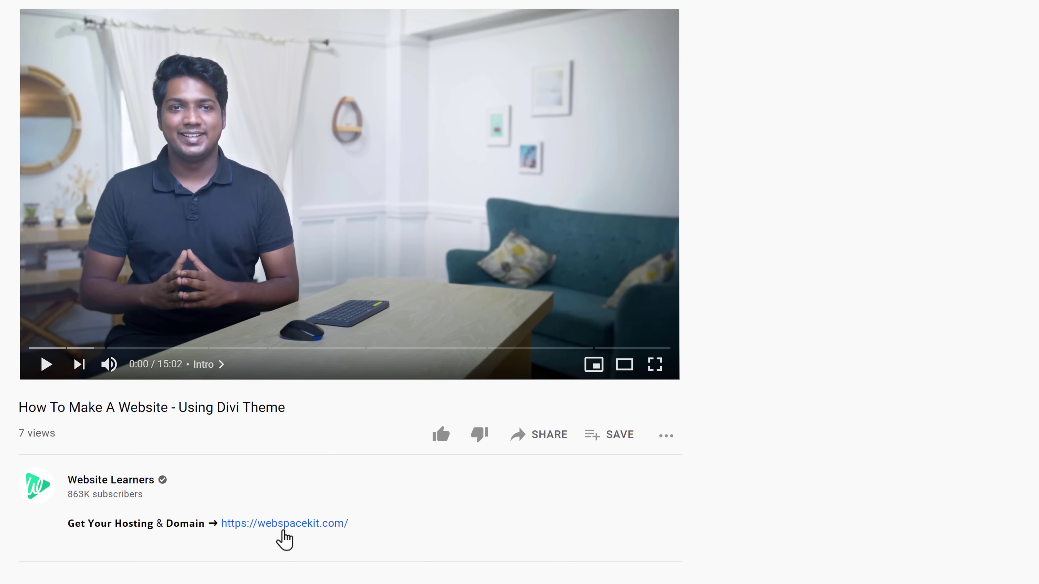
Step: From the video description's WebSpaceKit link, search for the domain webinvents
click(282, 530)
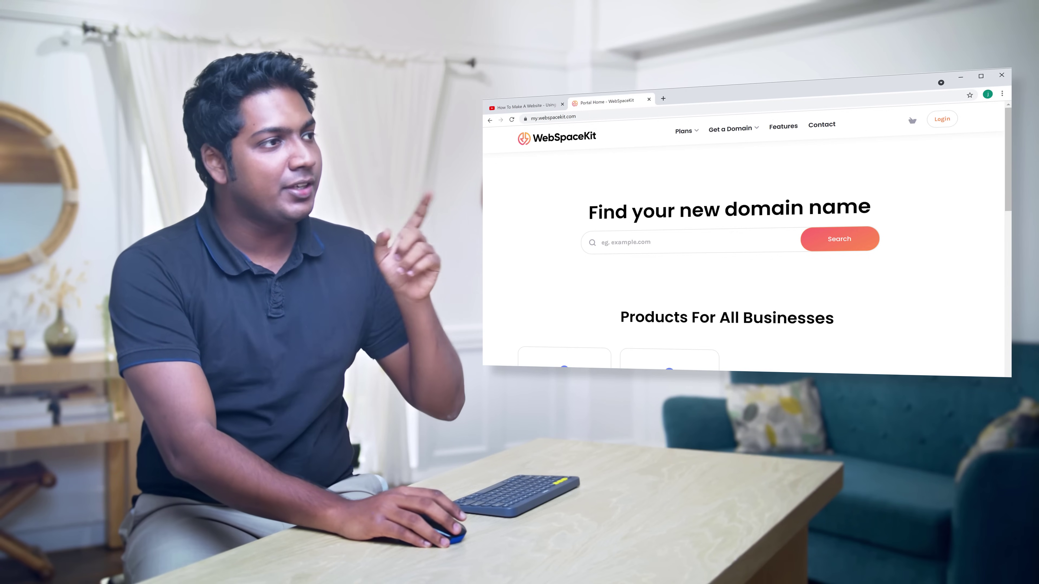
click(666, 241)
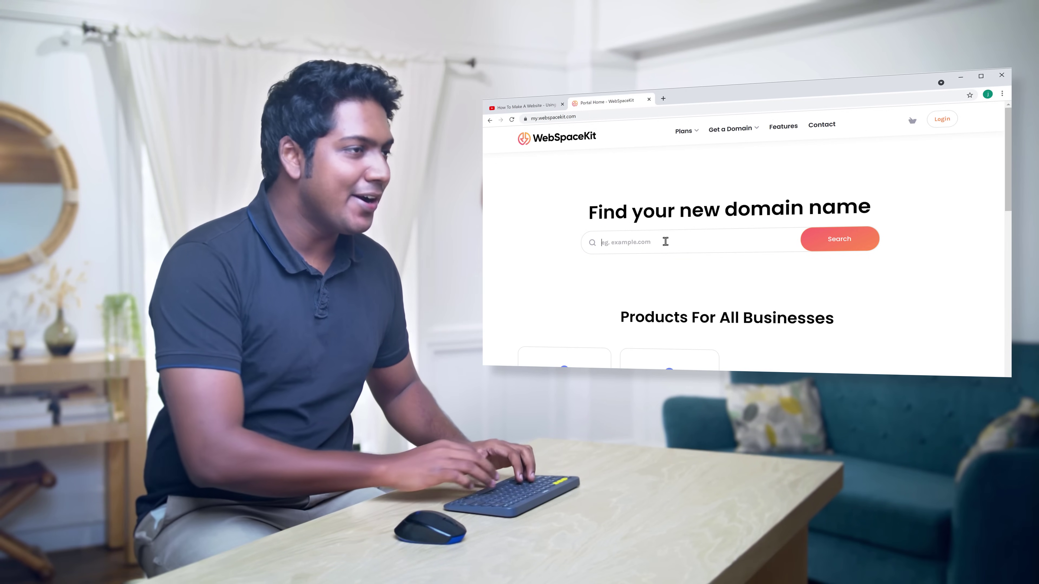
text(webinvents.com)
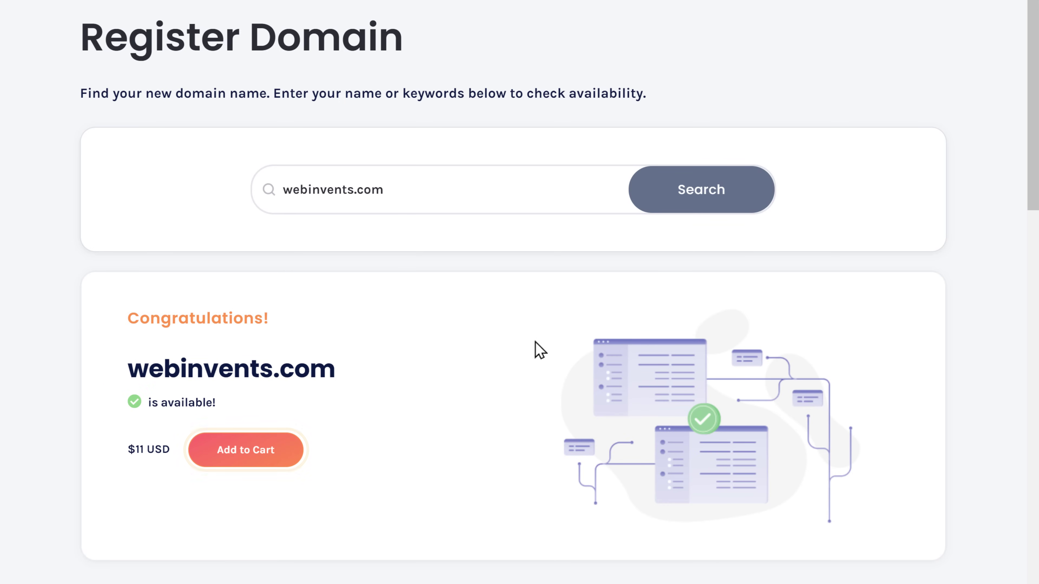
Step: Add webinvents.com to the cart and continue to the hosting plans
click(245, 459)
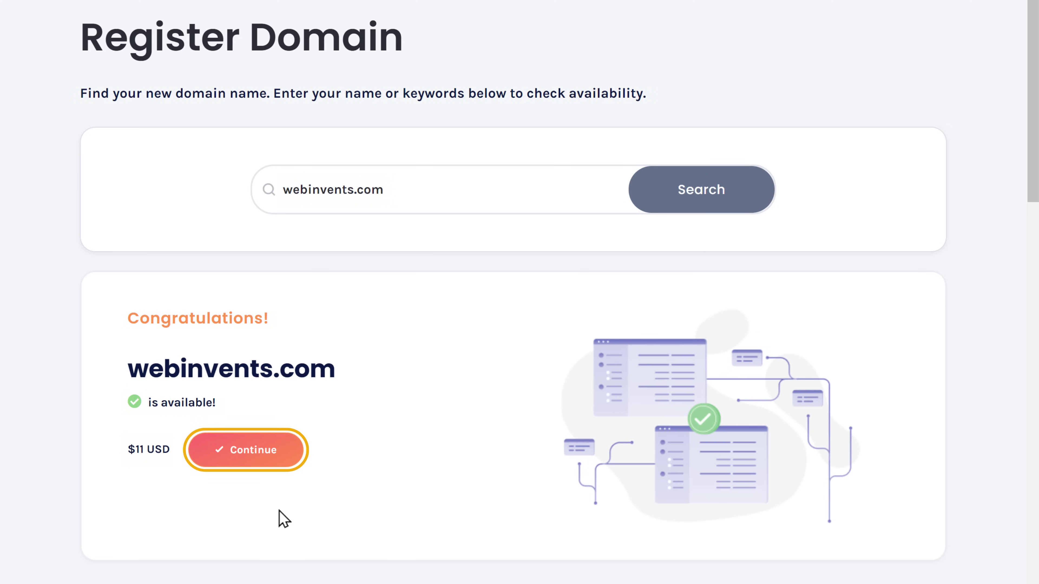
click(251, 459)
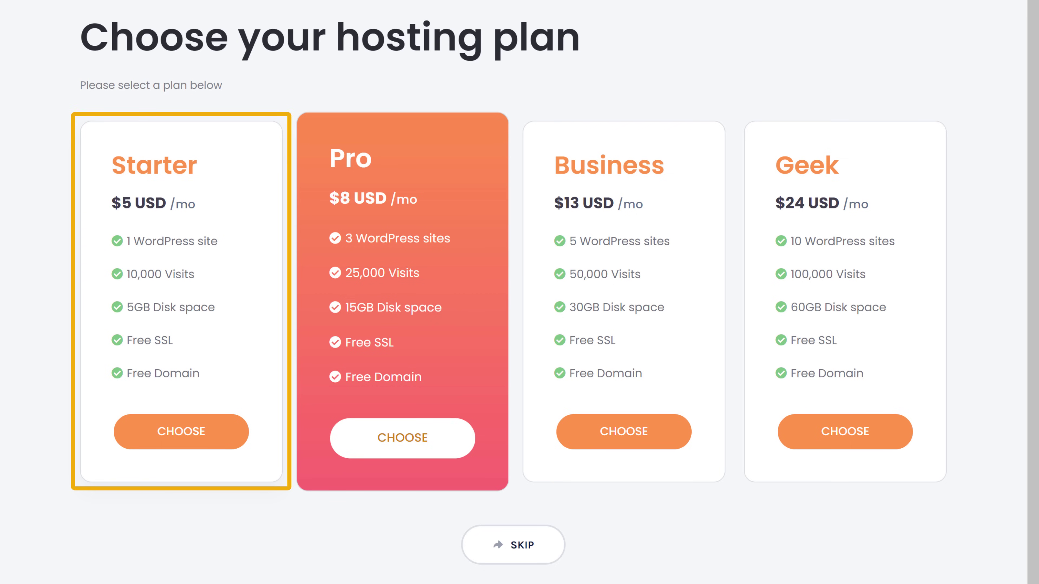
Step: Choose the Starter hosting plan with a 12-month plan length
click(182, 441)
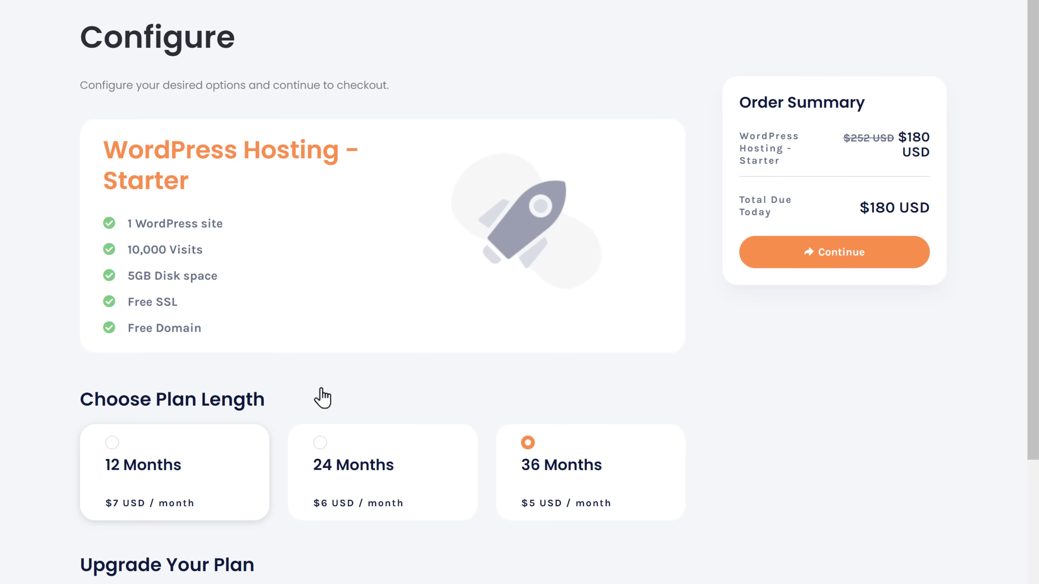
click(112, 444)
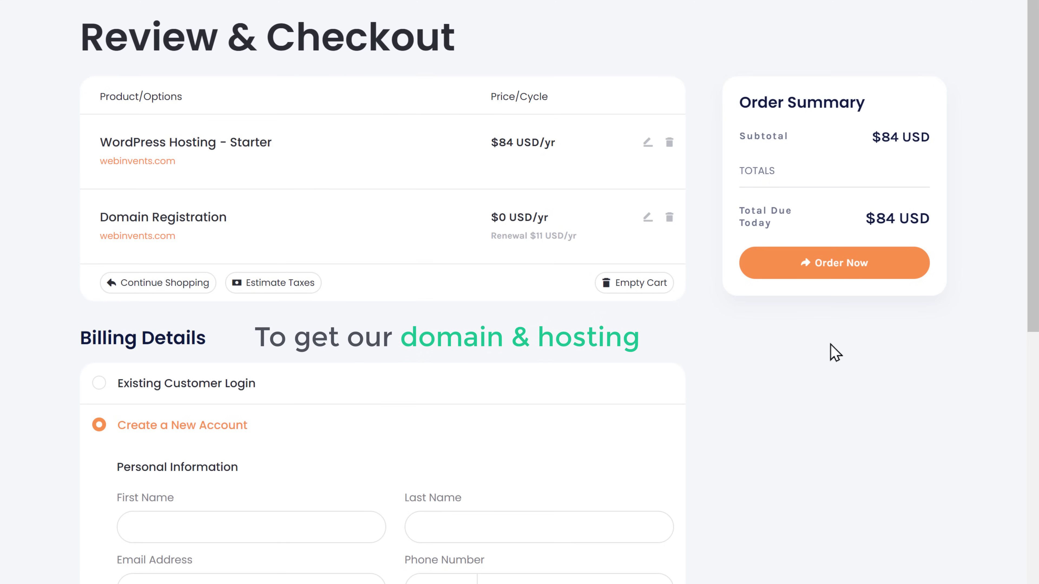
Step: Enter the account holder's first and last name and autofill the remaining billing details
scroll(834, 352, down, 6)
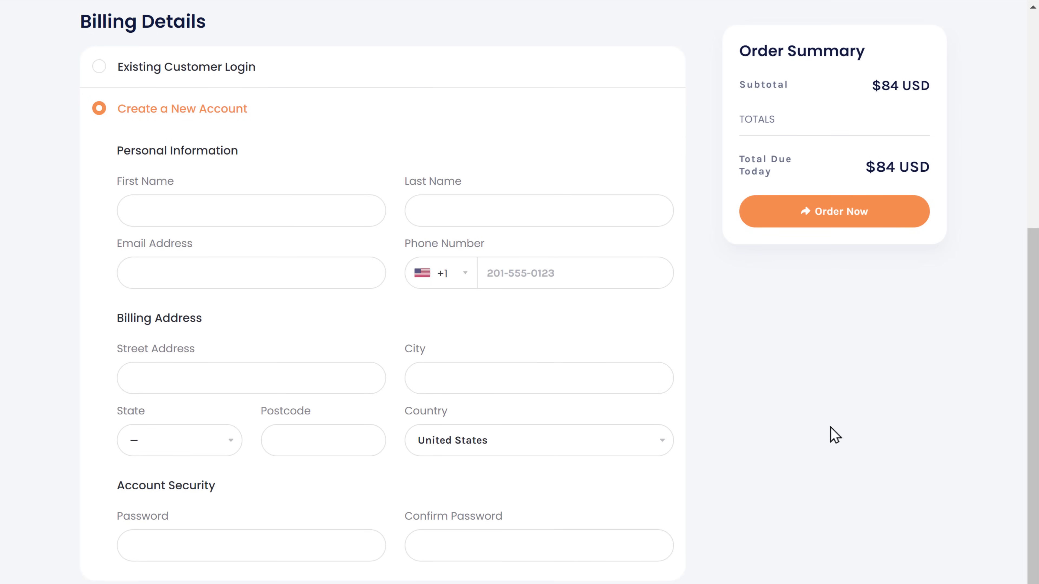
click(256, 211)
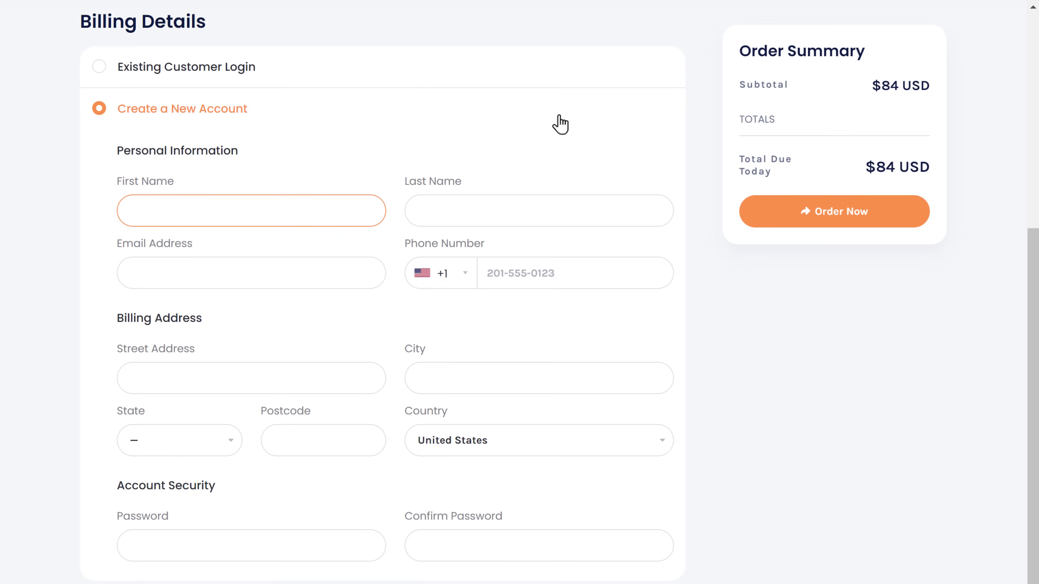
key(Tab)
key(Tab)
key(Down)
key(Return)
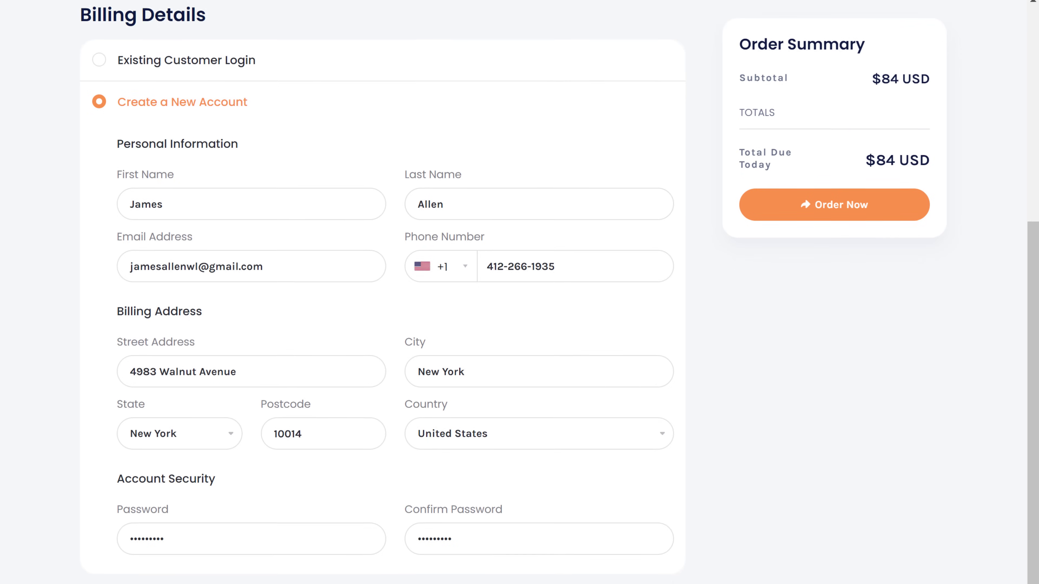
Step: Enter the card number and place the $84 hosting-and-domain order
scroll(785, 192, down, 5)
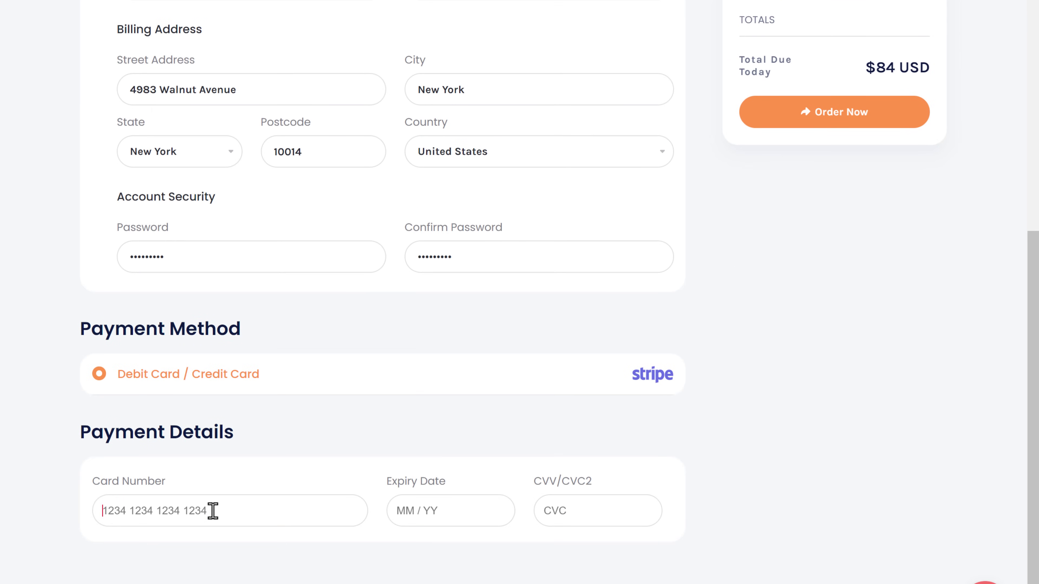
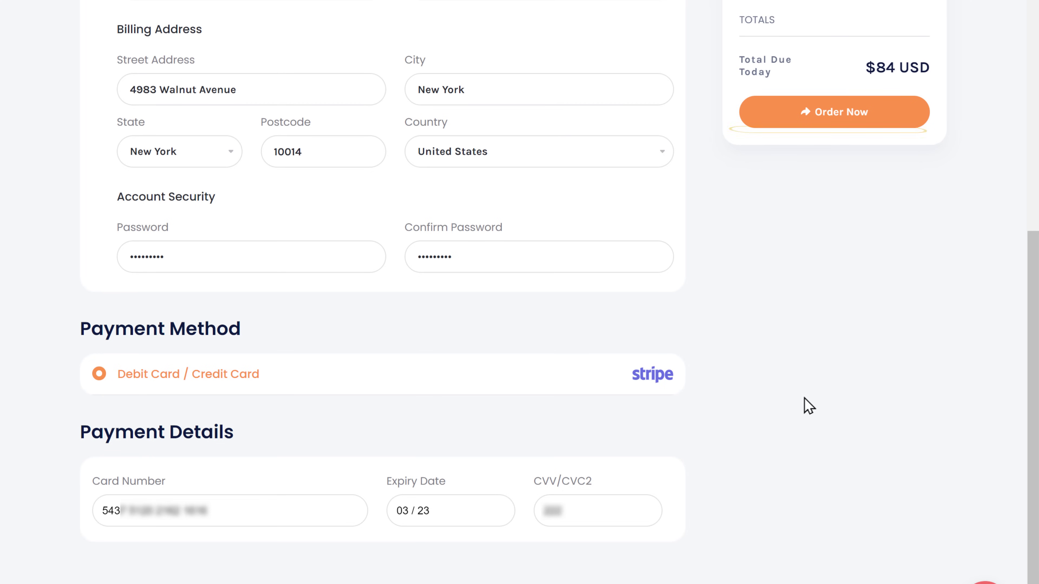
scroll(807, 407, up, 2)
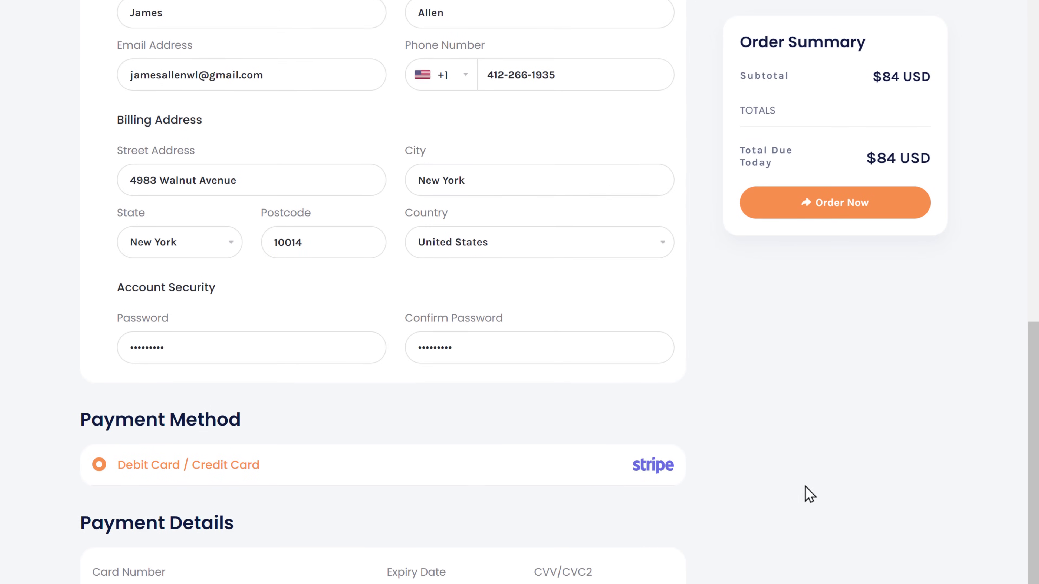
click(832, 214)
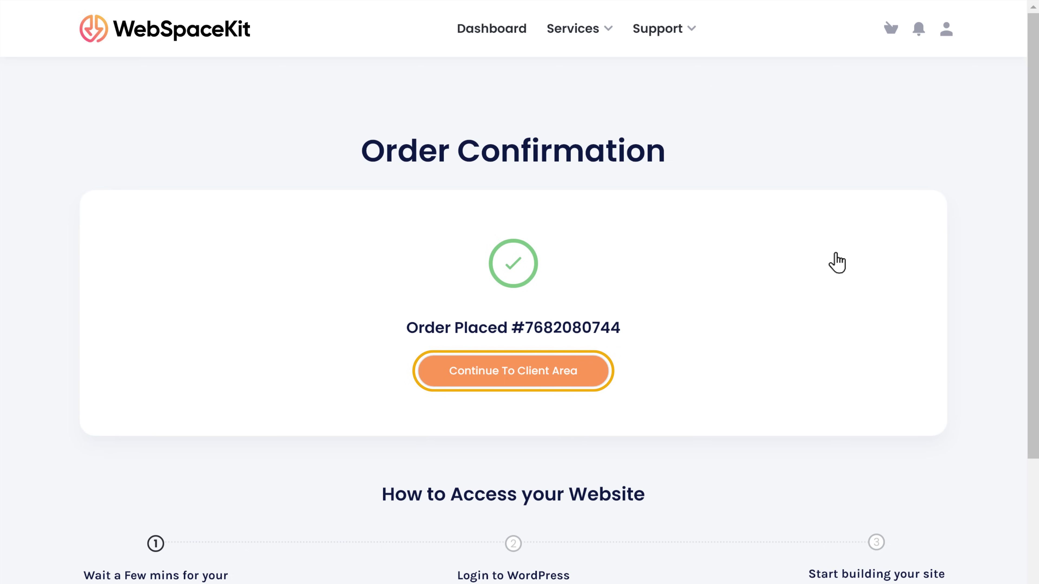
Step: Go to the client area dashboard showing the active Starter plan, then start a new browser tab
click(522, 384)
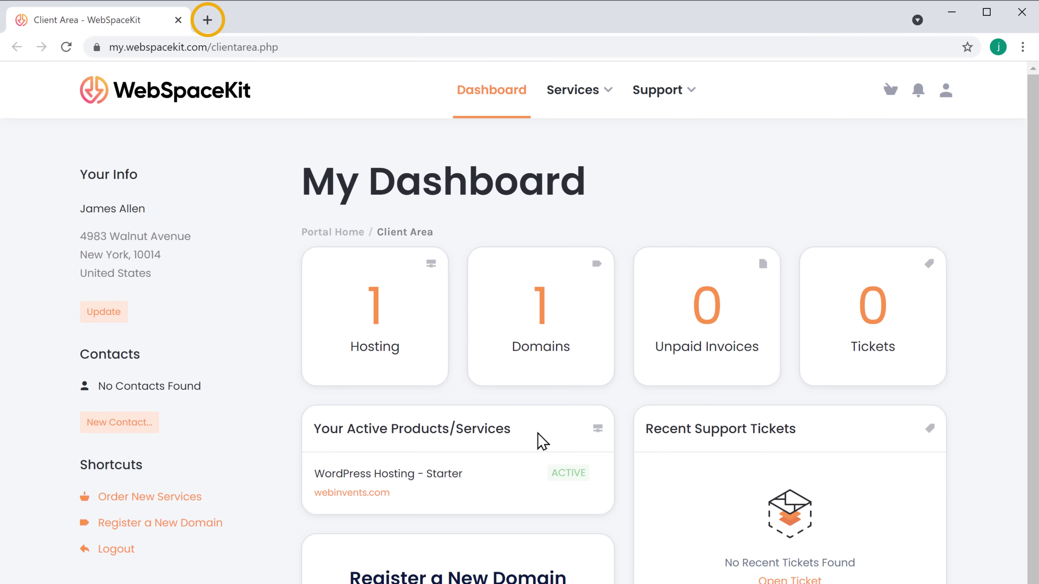
click(208, 21)
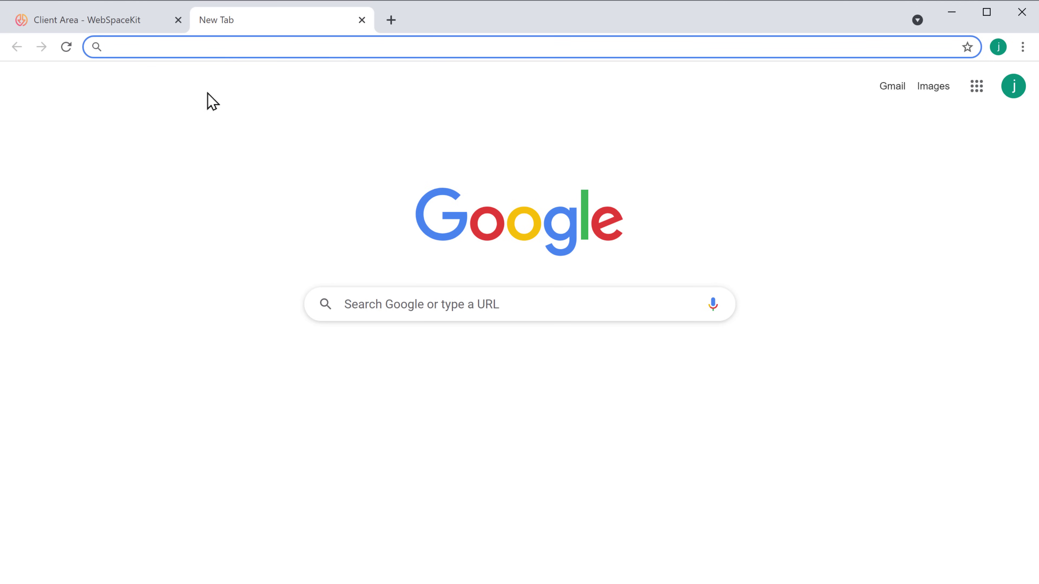
Step: Load webinvents.com in the new tab, then go to webinvents.com/login
text(webinvents.com)
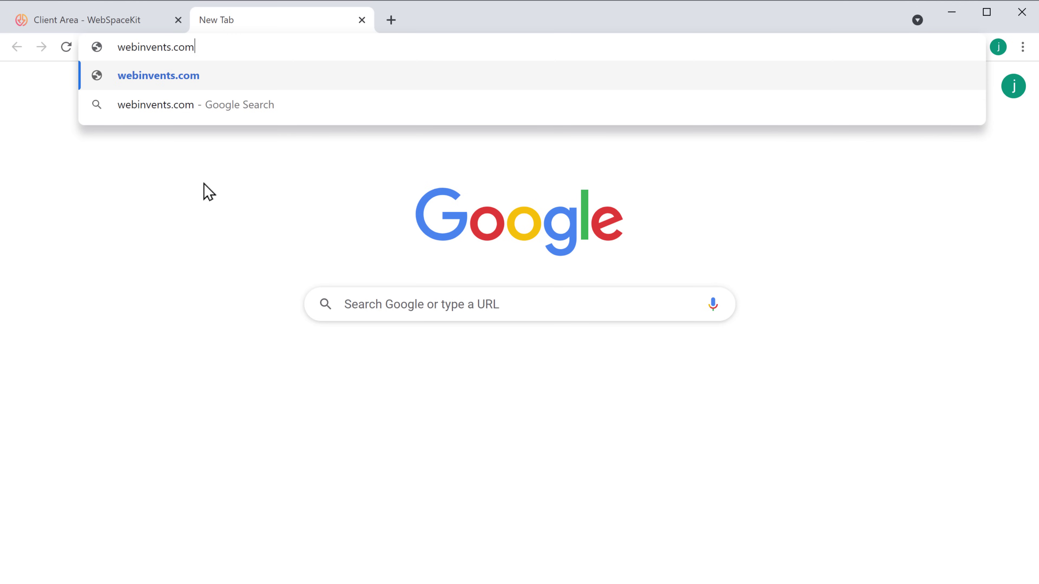
key(Return)
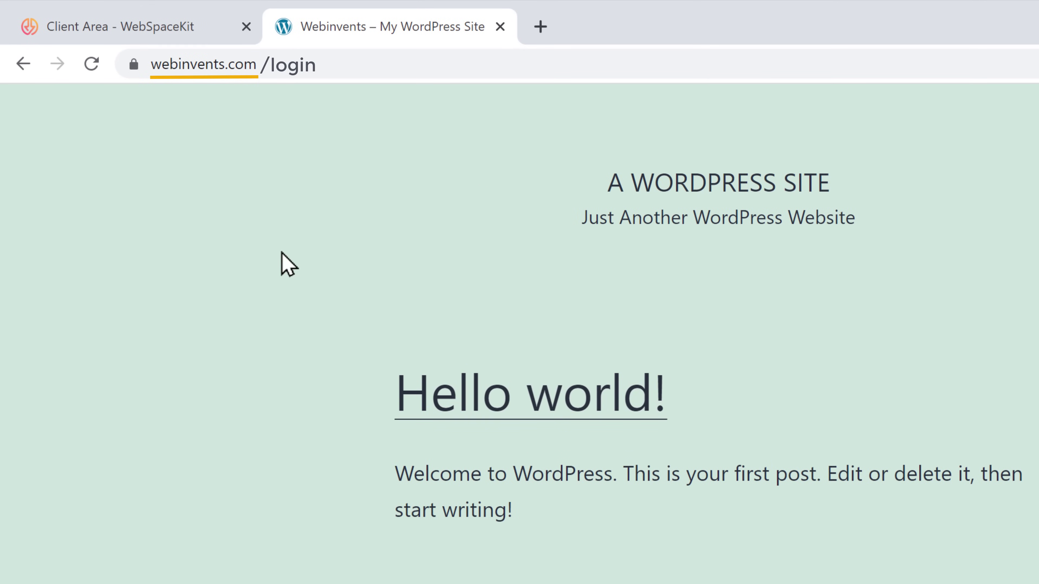
click(325, 63)
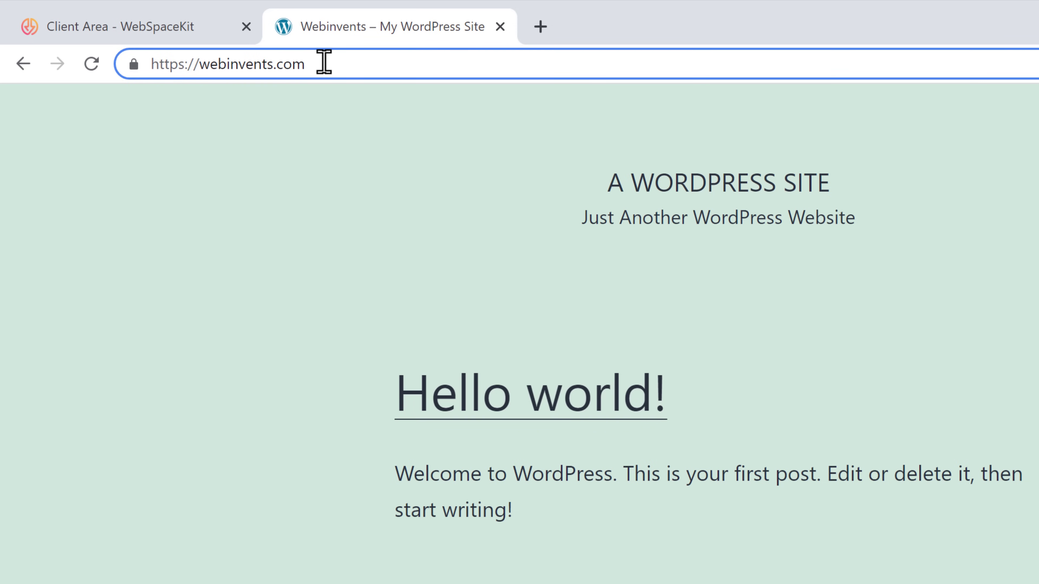
text(/login)
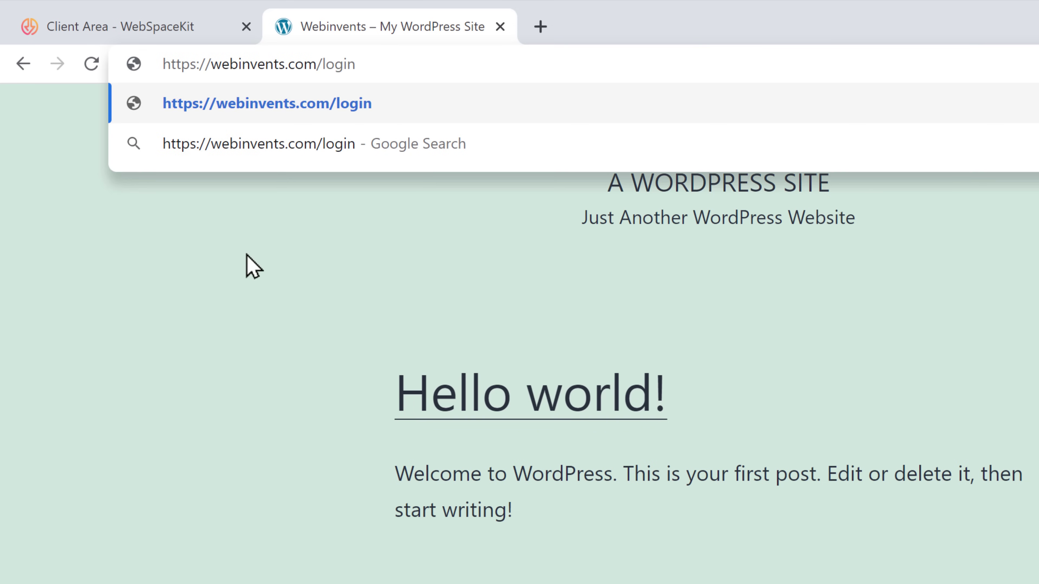
key(Return)
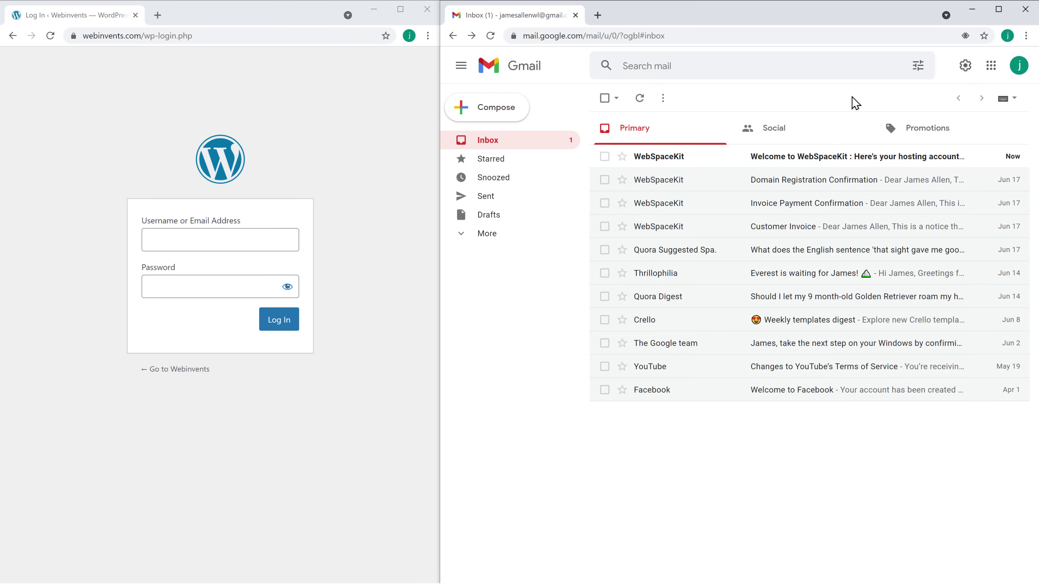
Step: Copy the WordPress username from the WebSpaceKit welcome email into the login form's Username field
click(796, 168)
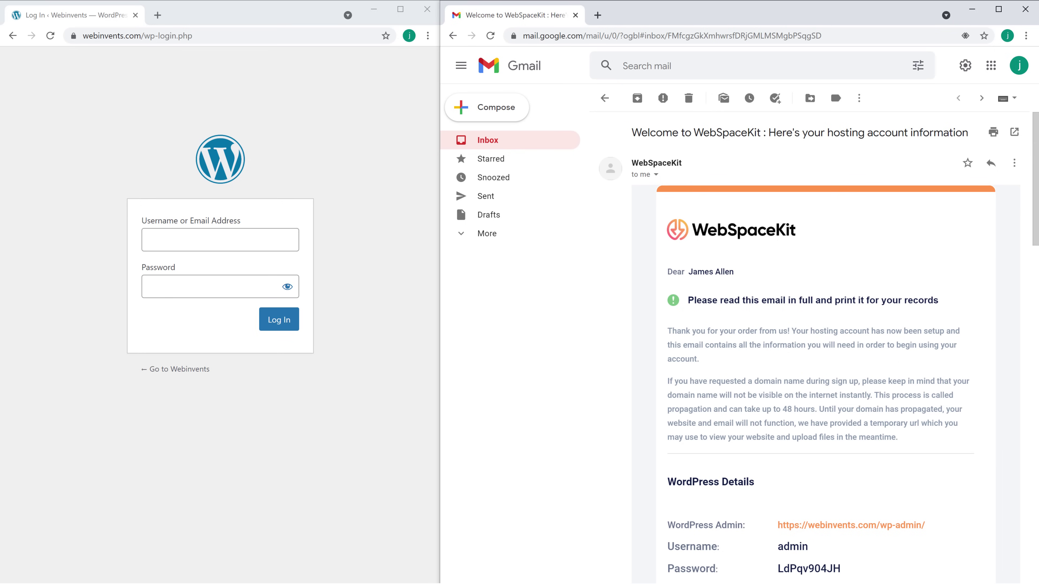
scroll(818, 348, down, 8)
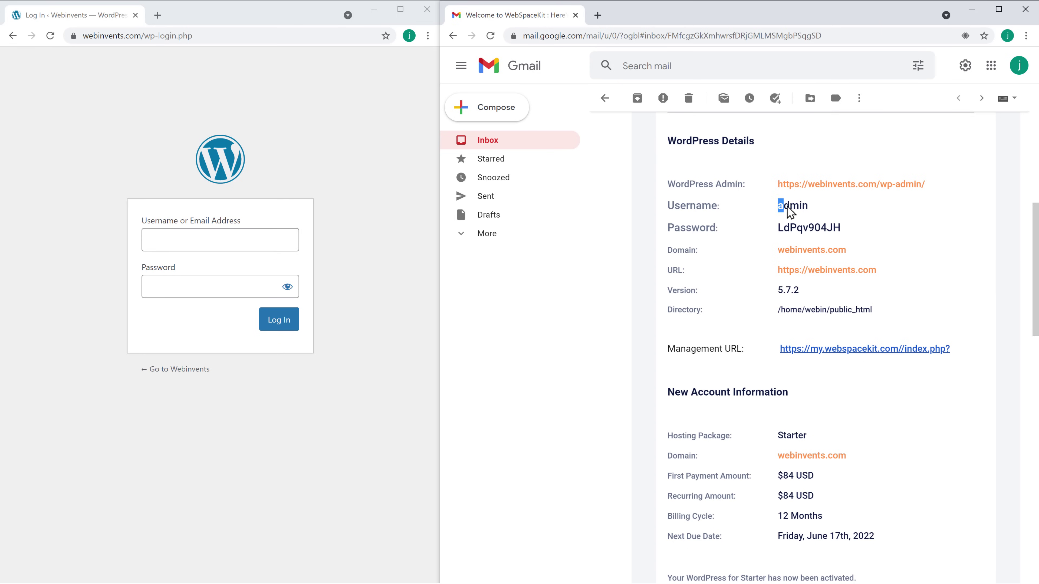
drag(787, 206, 805, 209)
right_click(808, 207)
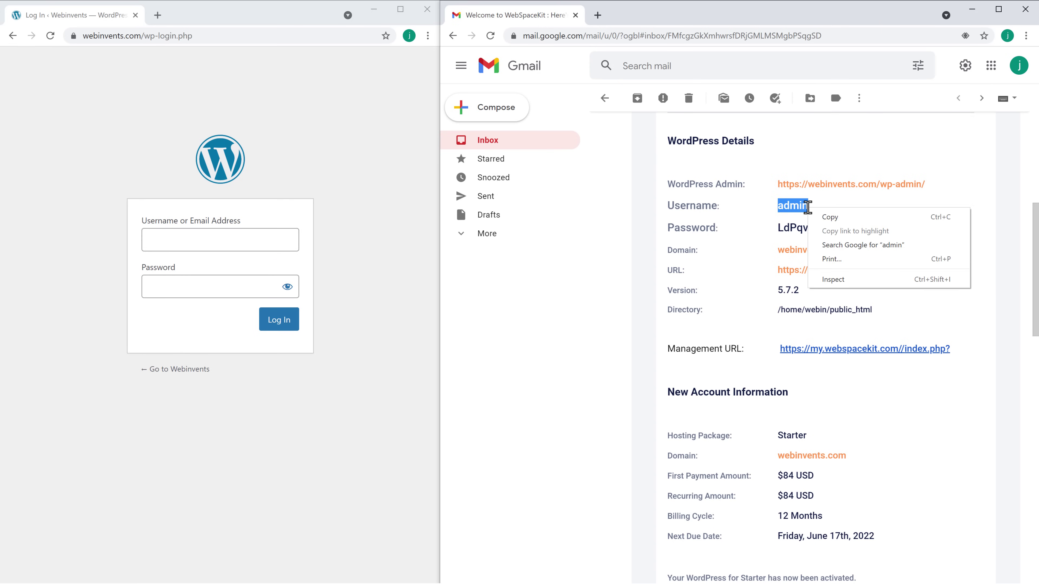
click(830, 218)
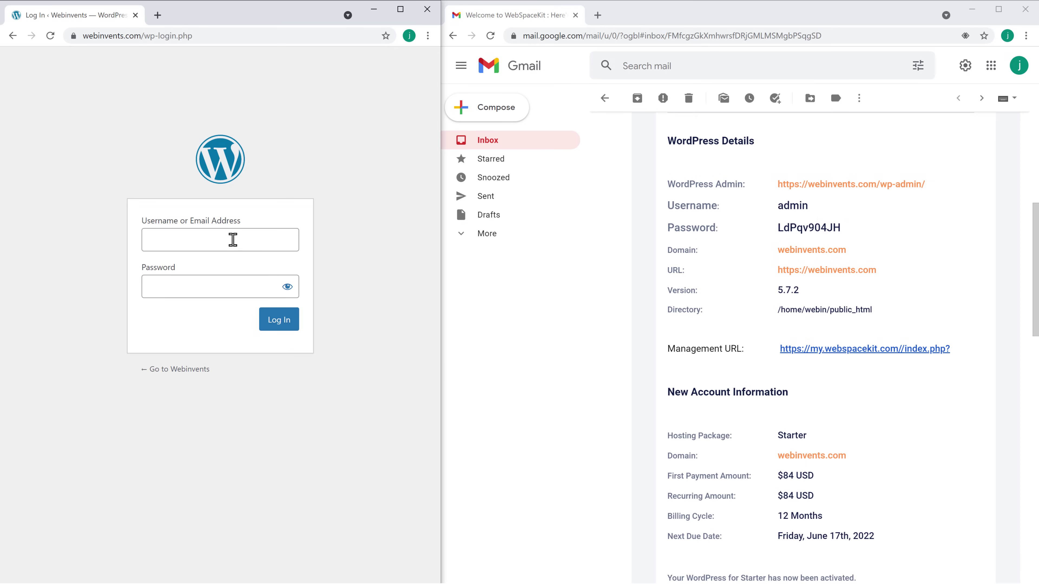
click(208, 239)
right_click(210, 241)
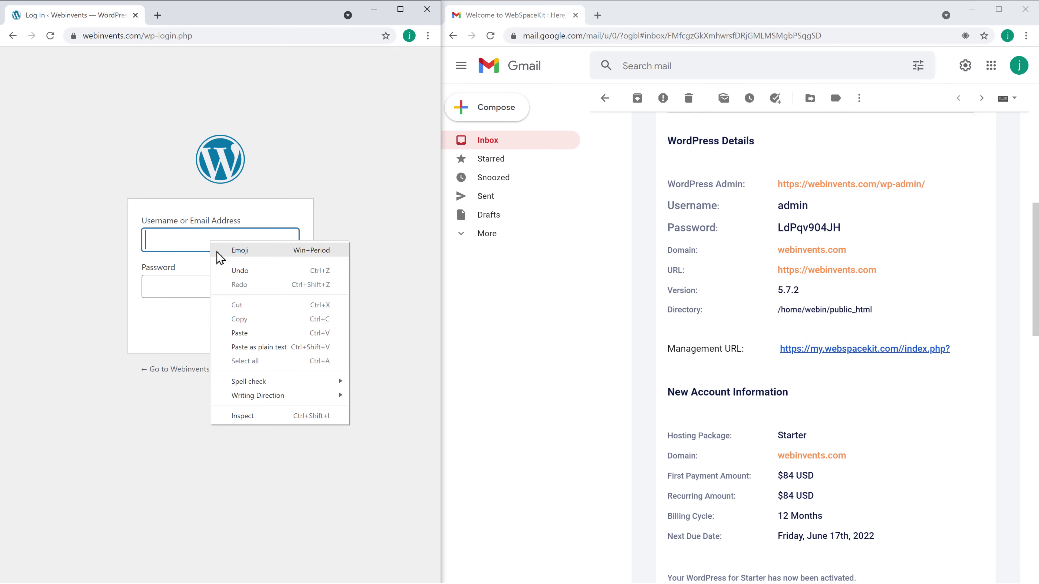
click(238, 336)
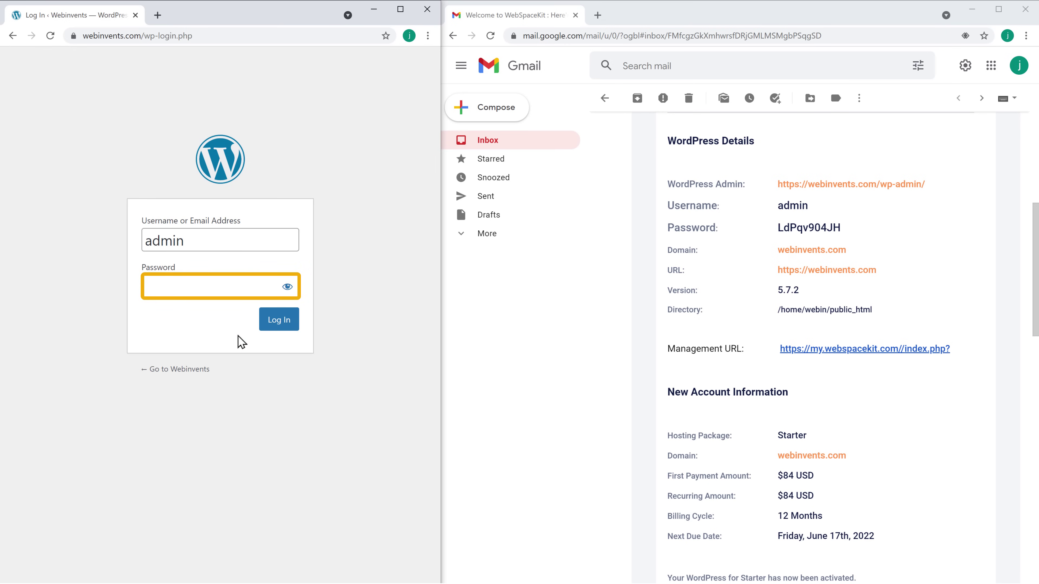
Step: Copy the WordPress password from the email into the login form's Password field
key(alt+Tab)
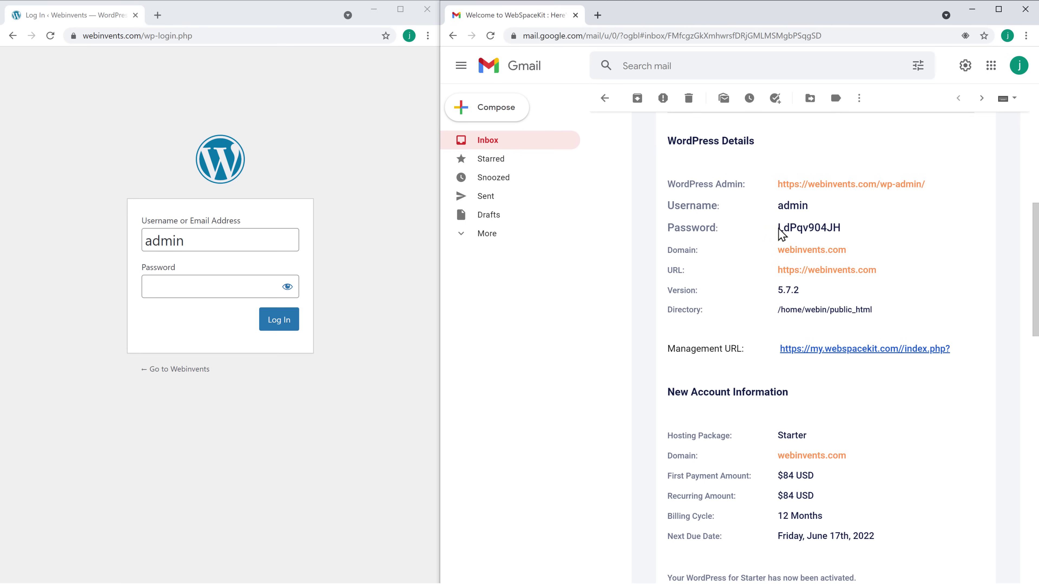
drag(778, 227, 837, 228)
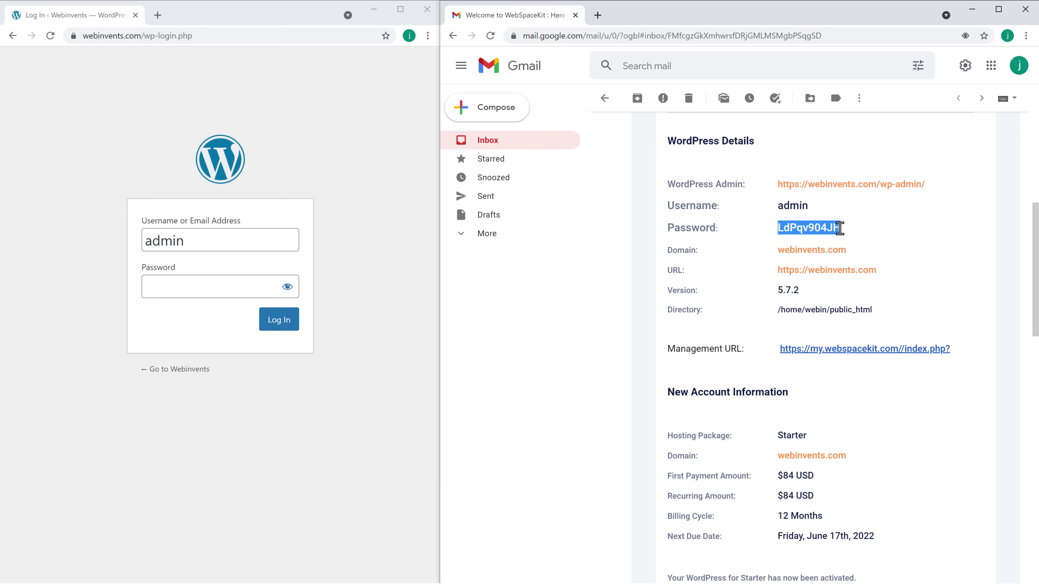
right_click(839, 228)
click(857, 243)
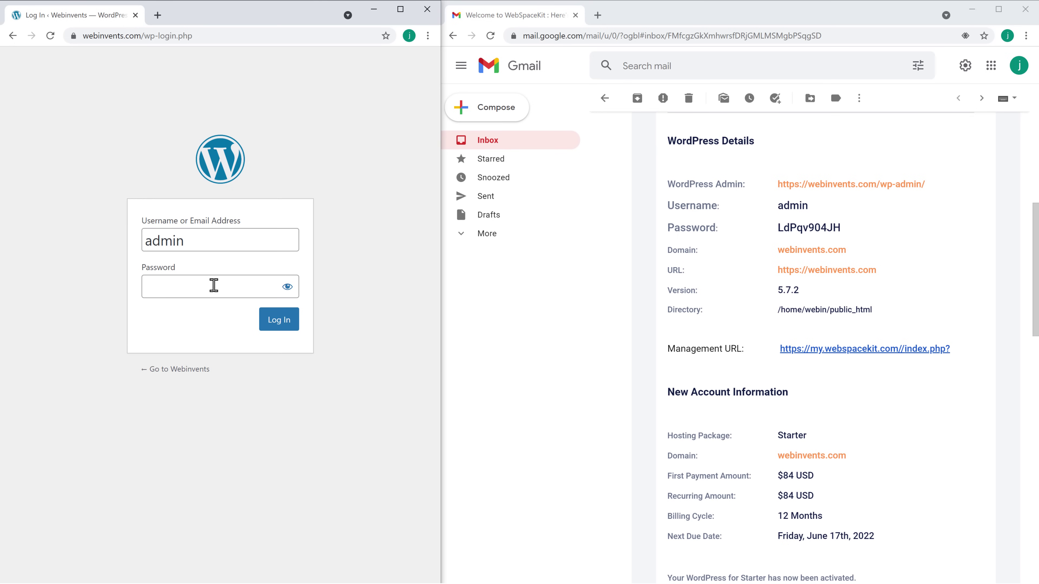
right_click(181, 287)
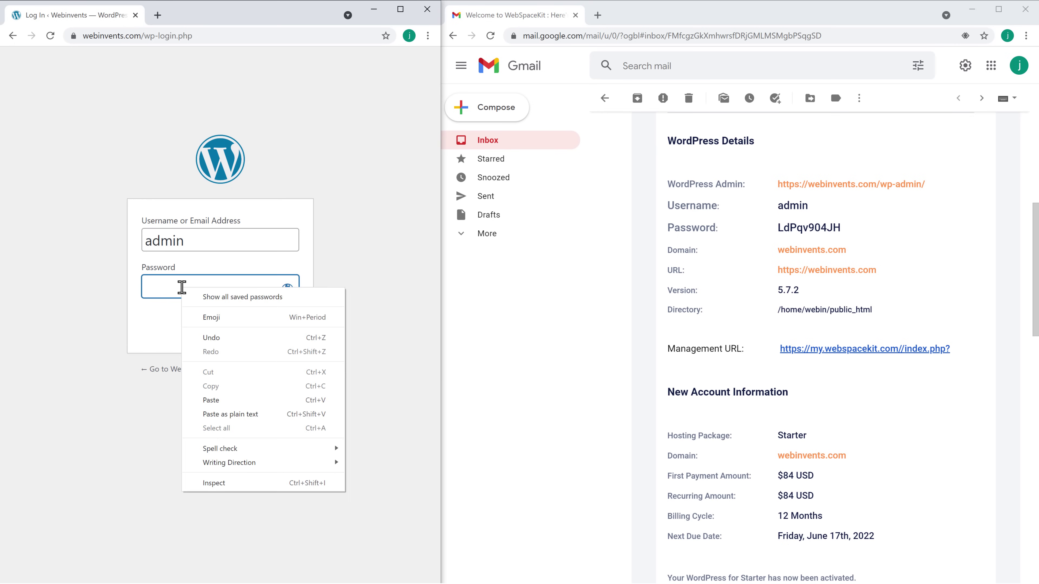
click(206, 401)
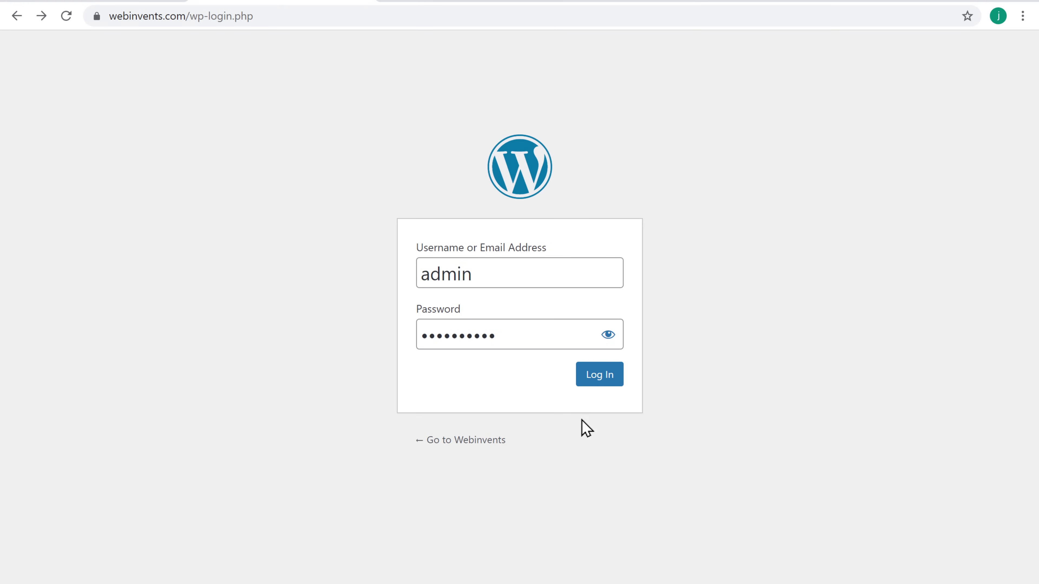
Step: Log in to the Webinvents dashboard and return to the Divi tutorial video's tab
click(592, 381)
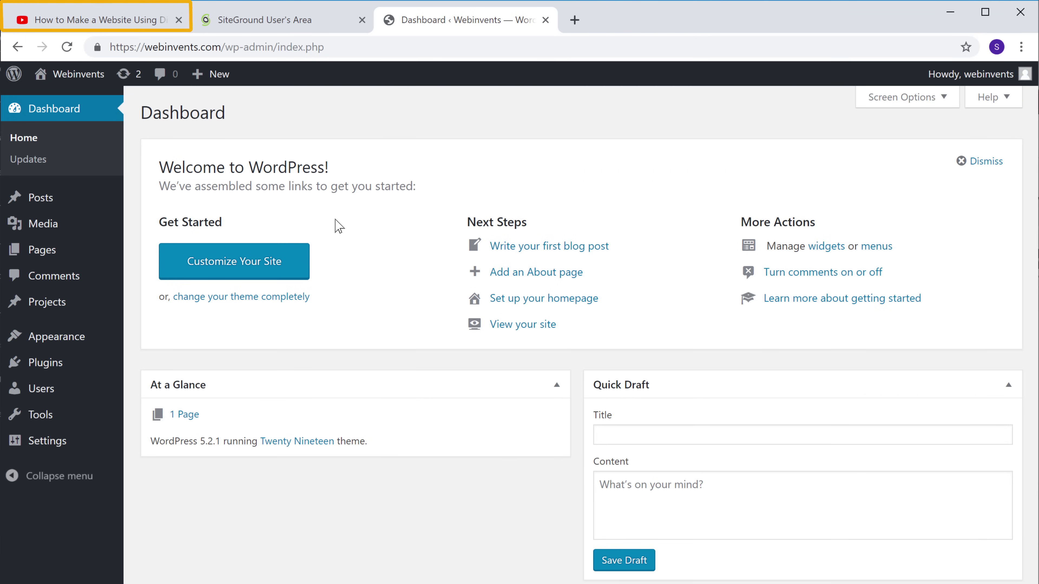
click(90, 20)
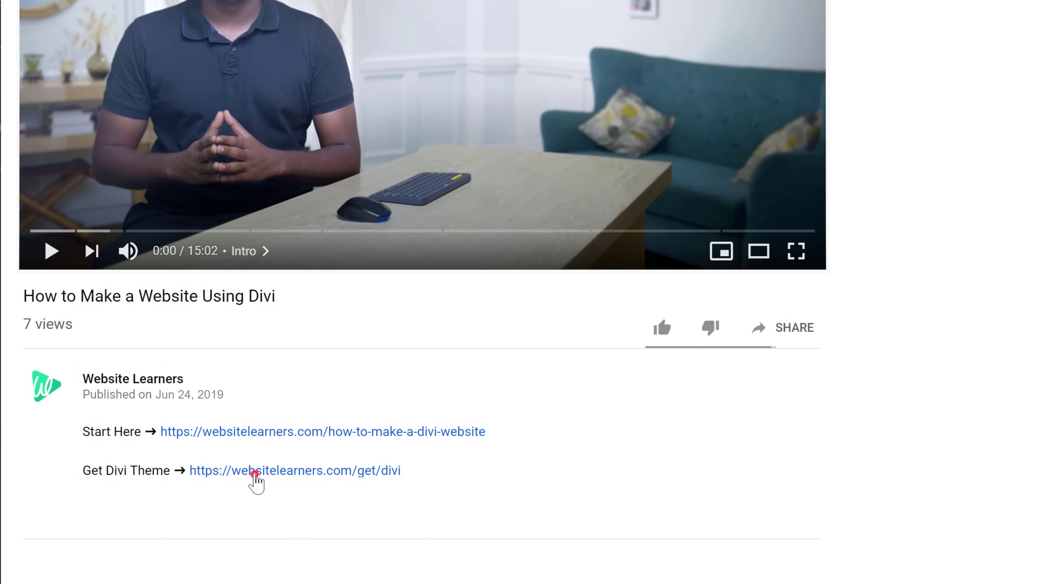
Step: Follow the Get Divi link and sign up for the $89 Yearly Access plan
click(254, 474)
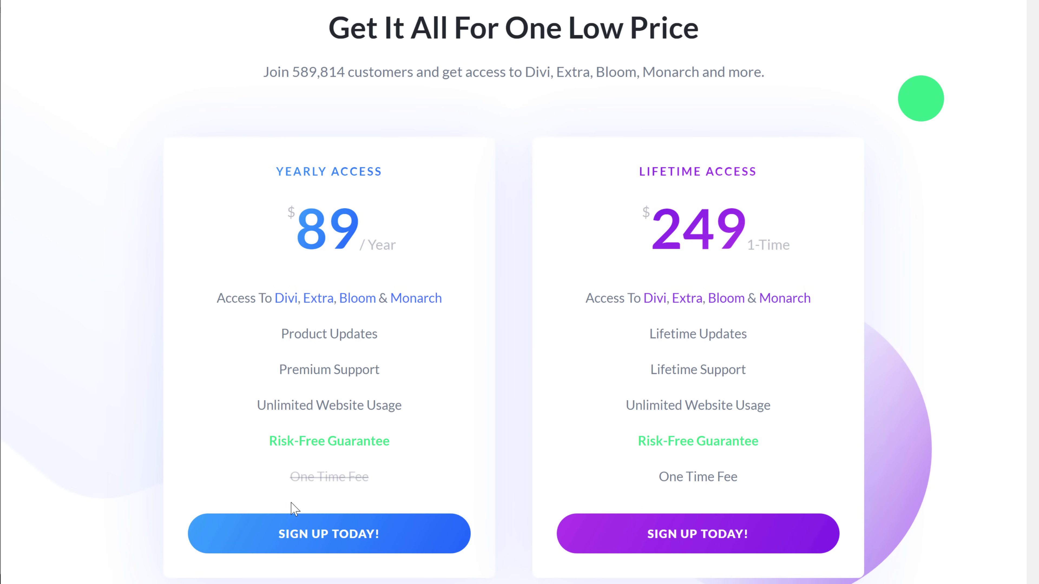
click(296, 544)
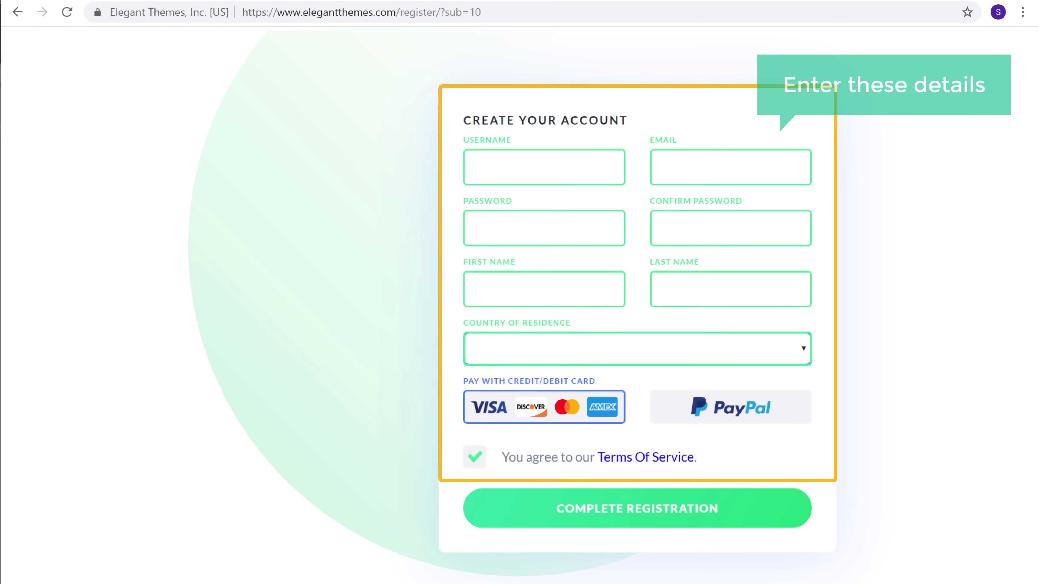
Step: Register a new Elegant Themes account with the chosen username and pay $89.00 for yearly access
click(544, 167)
text(webinvents)
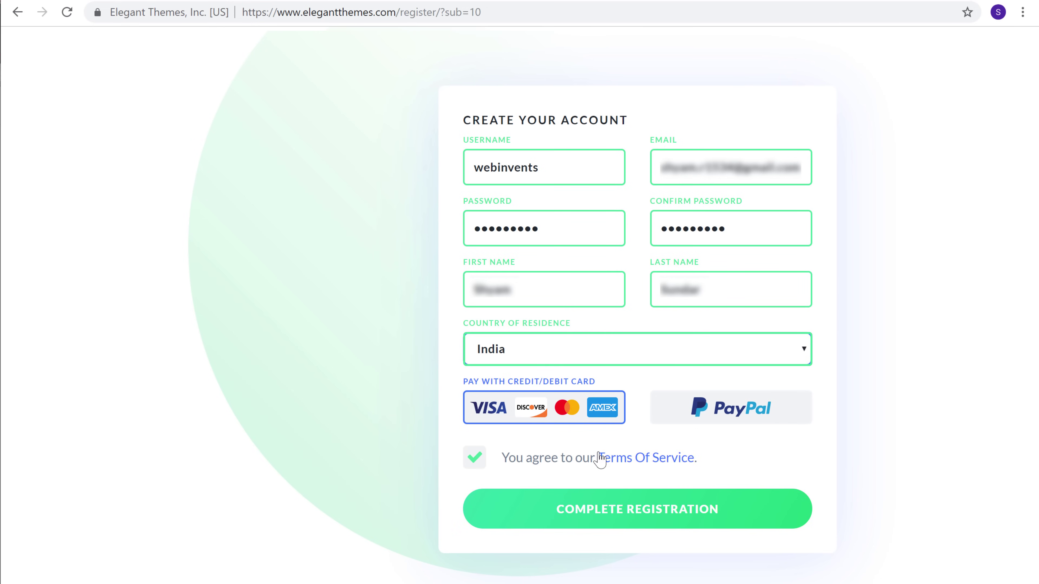
click(600, 512)
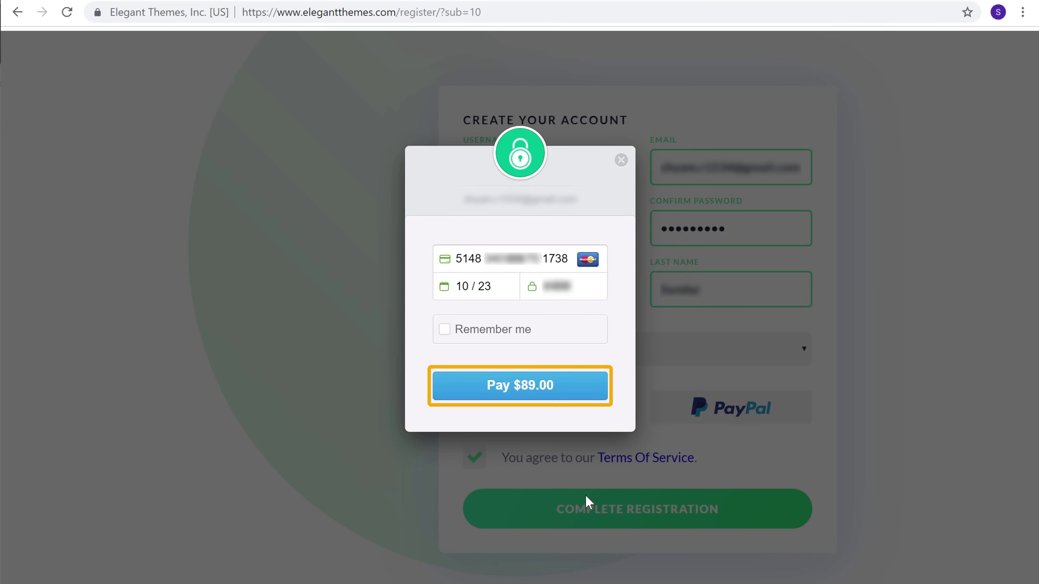
click(502, 396)
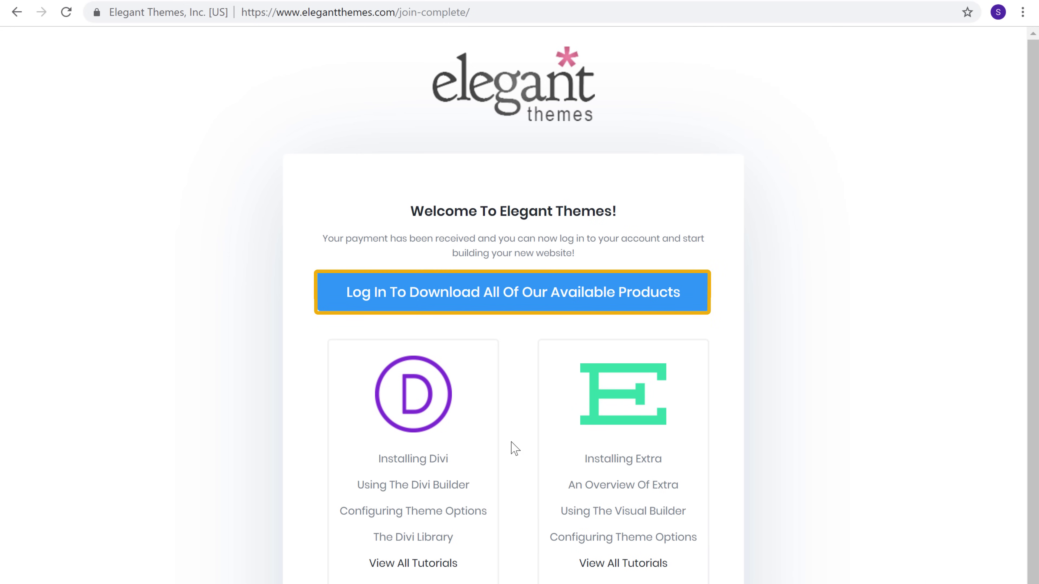
Step: Log in to the Members Area with the account username and password, then download Divi.zip
click(499, 304)
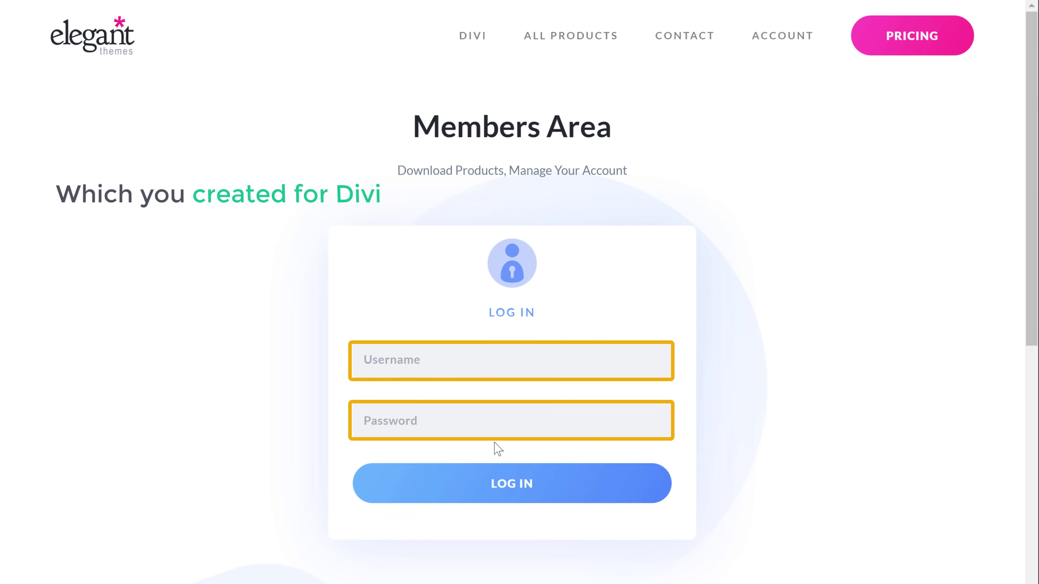
click(437, 364)
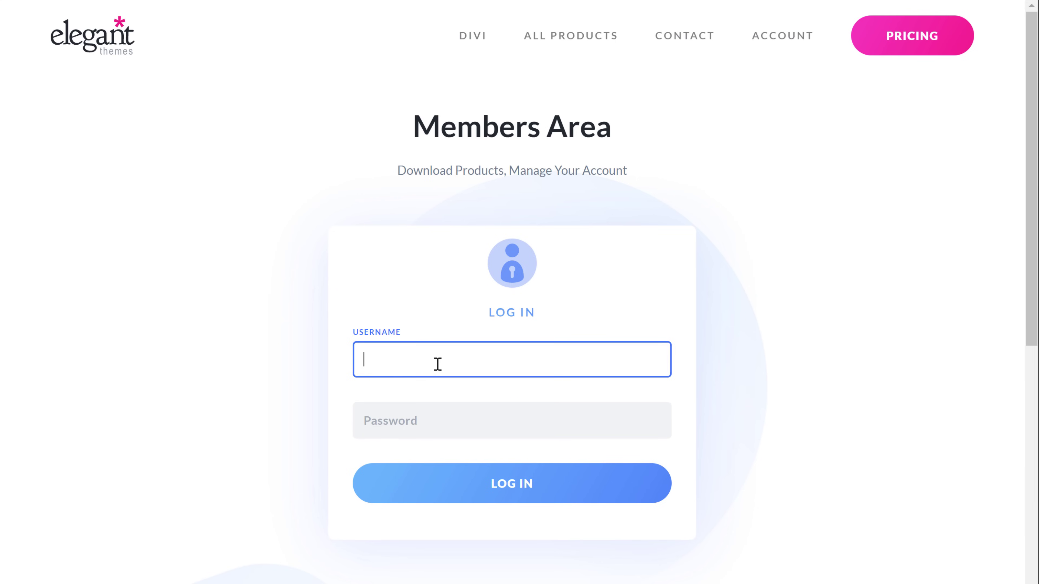
text(webinvents)
key(Tab)
text(•••••••••)
key(Return)
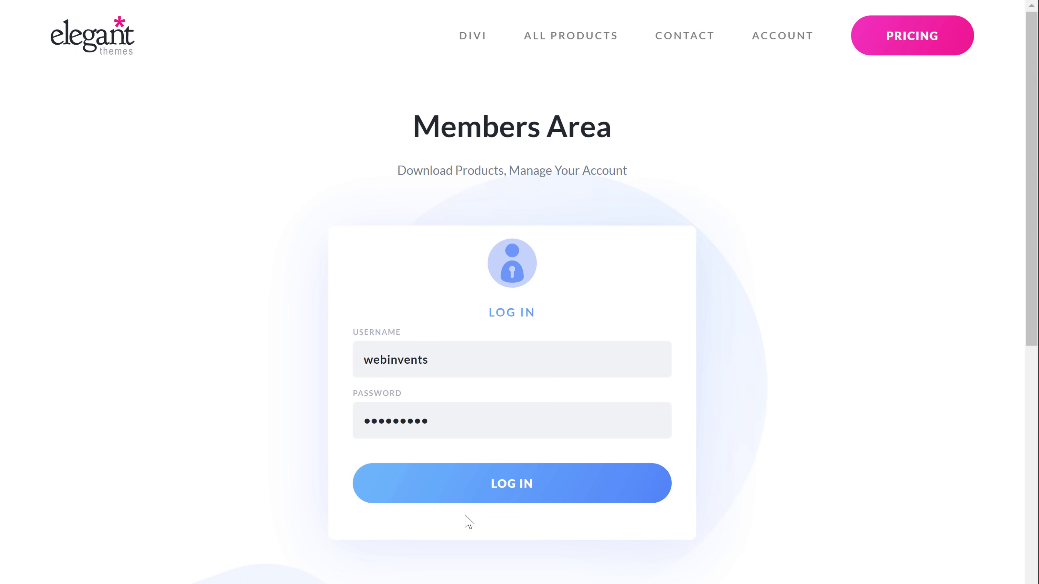
click(511, 491)
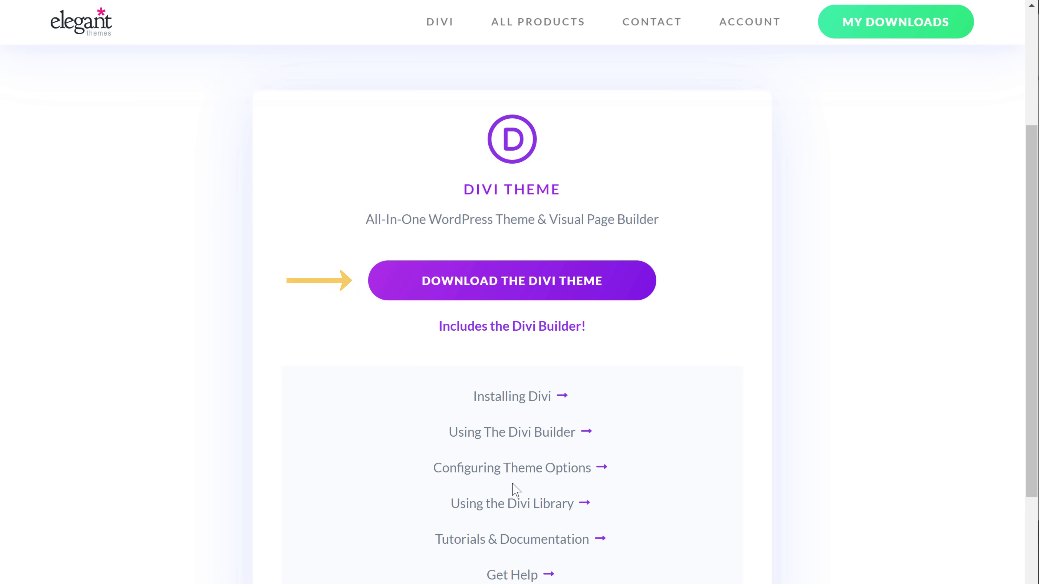
click(514, 295)
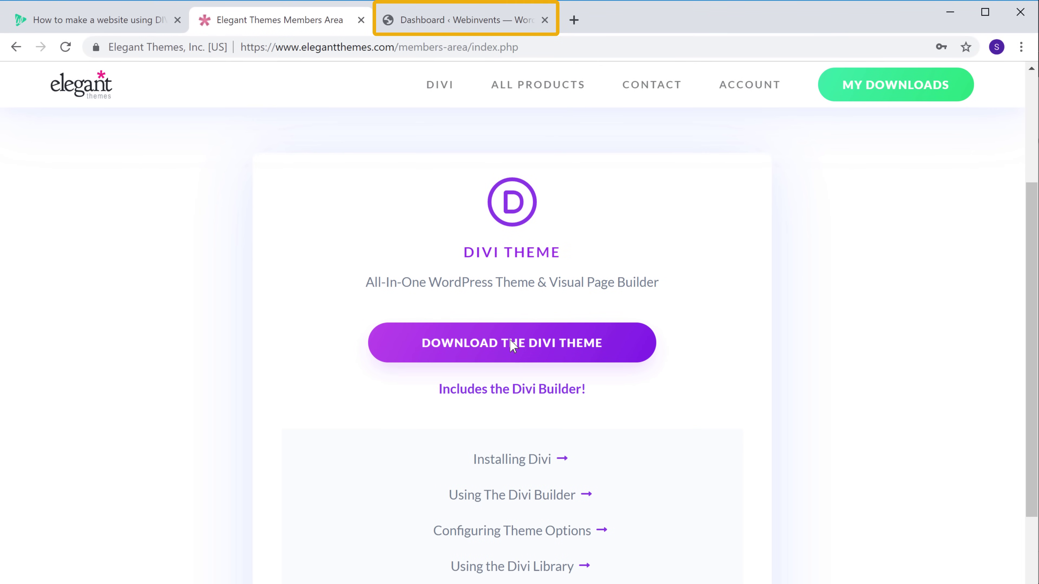
Step: In the WordPress dashboard, bring up the Add New theme upload form from the Themes page
click(443, 30)
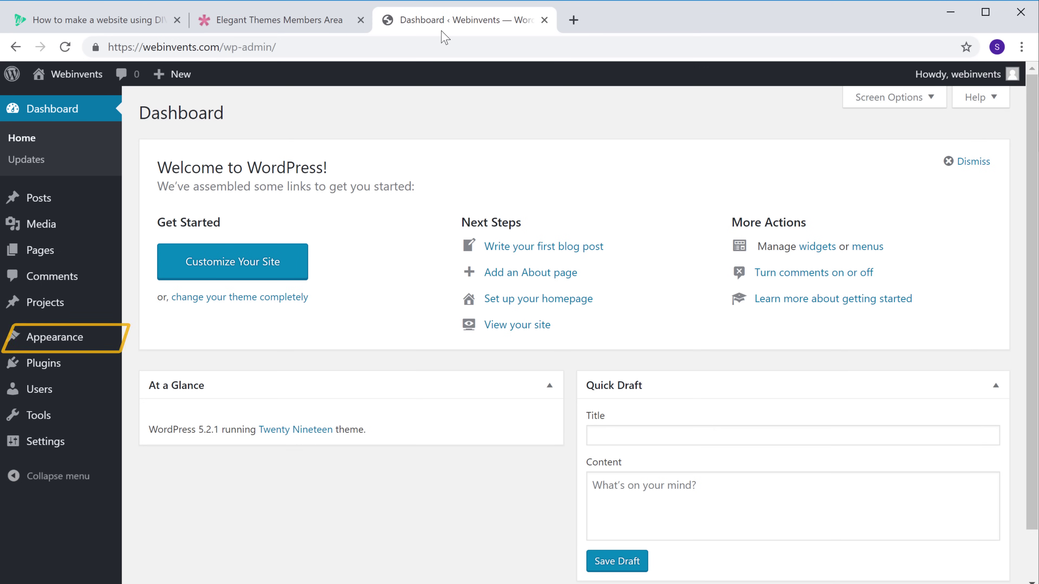
mouse_move(39, 344)
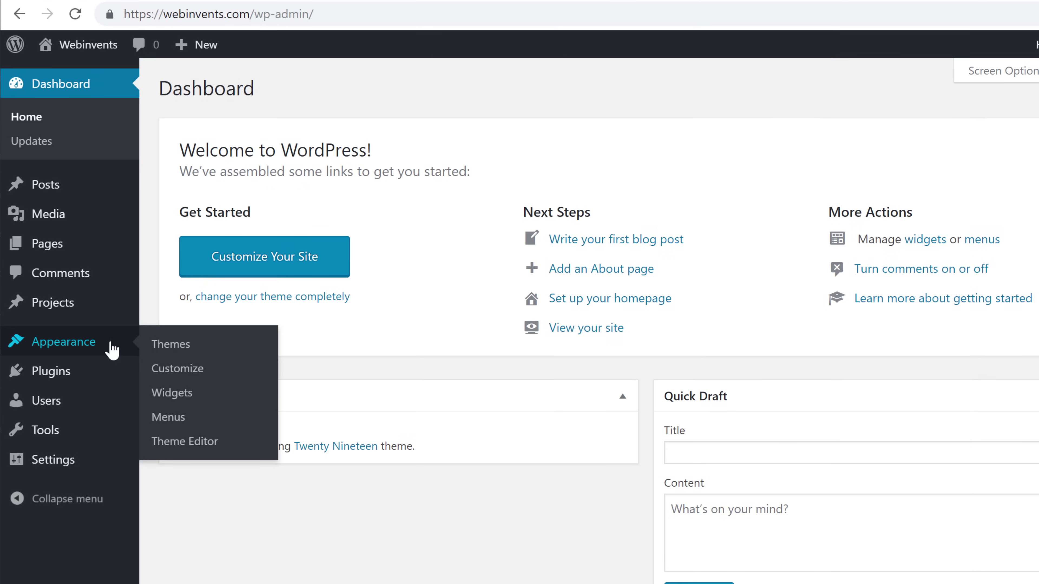
click(170, 353)
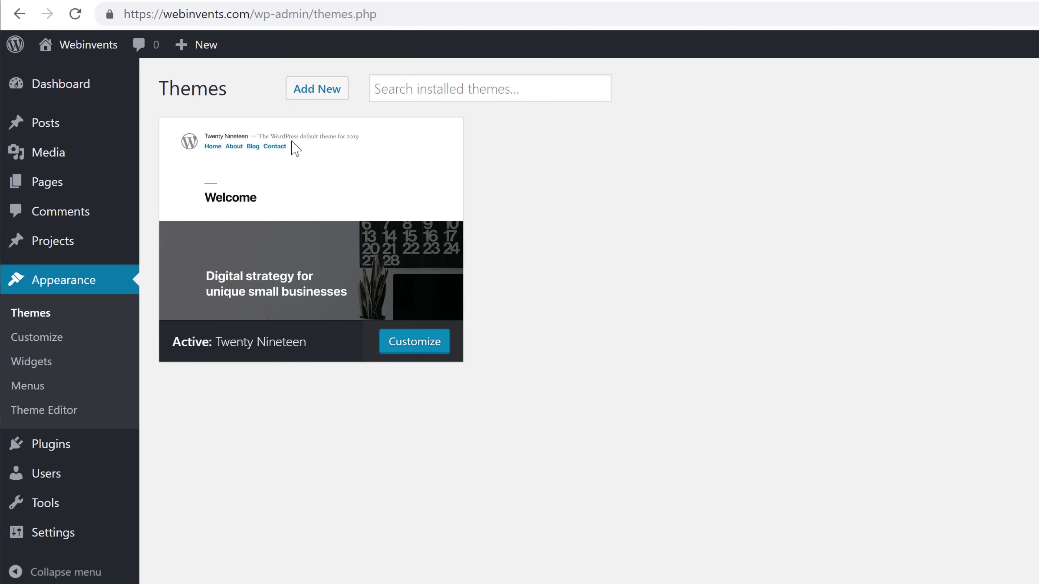
click(312, 97)
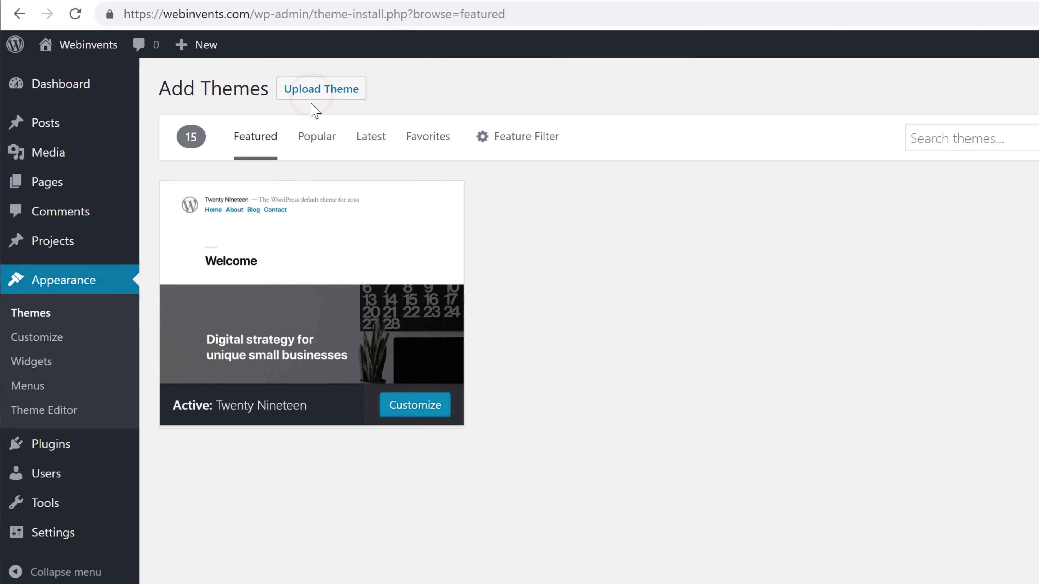
click(311, 95)
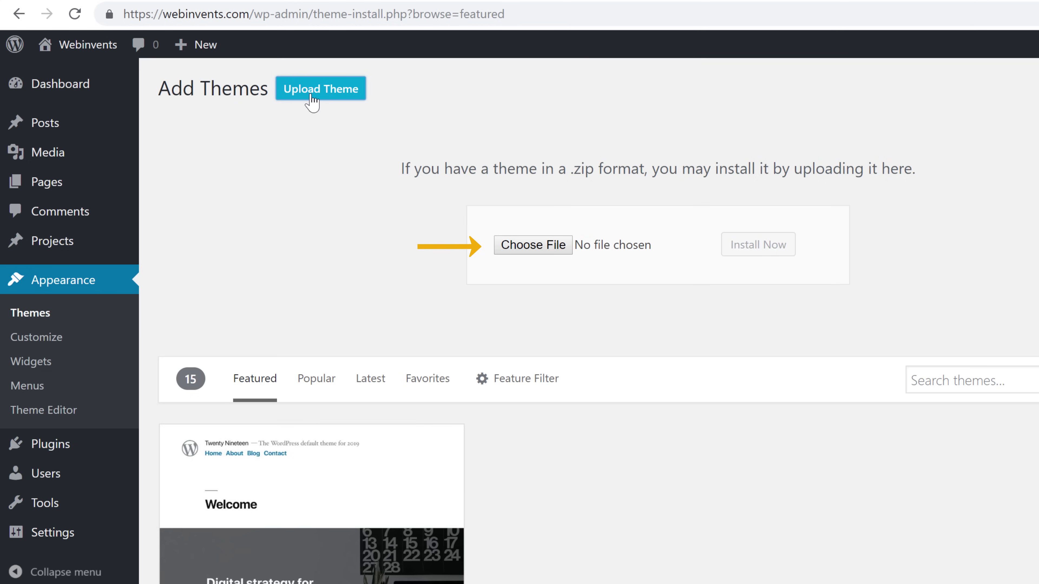
Step: Upload Divi.zip, install it, and activate Divi as the site's theme
click(524, 251)
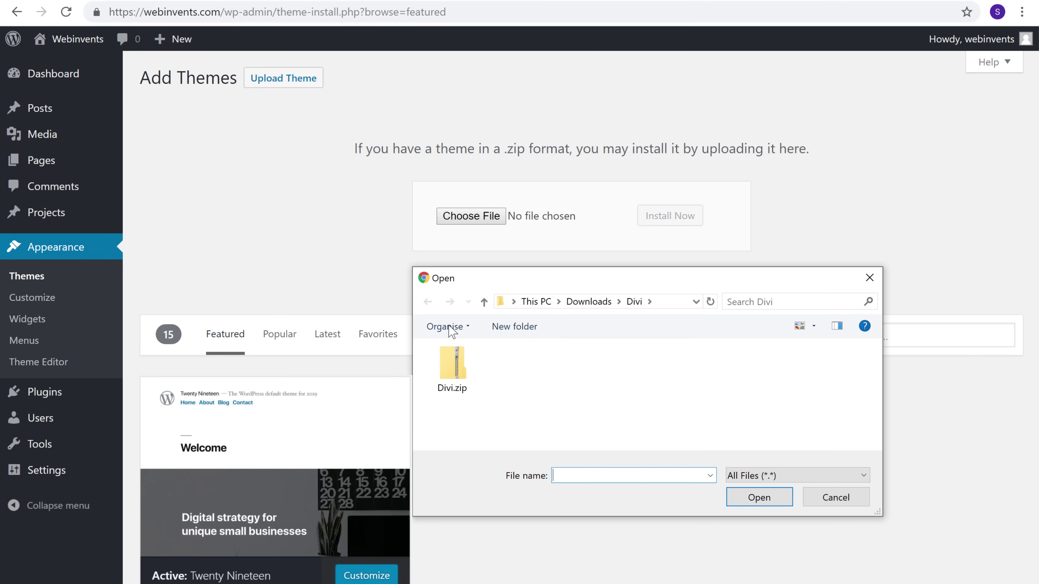
double_click(452, 381)
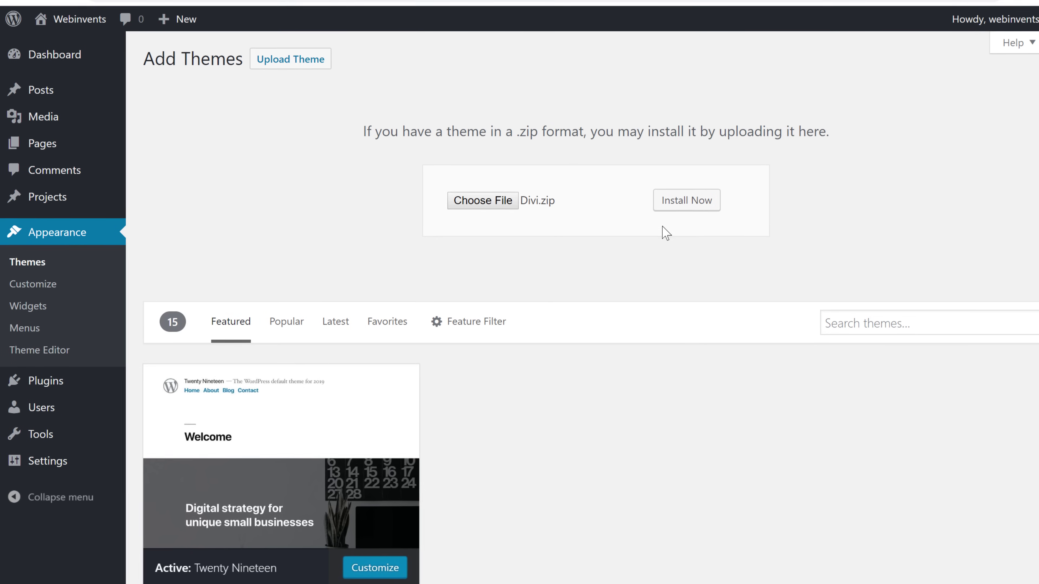
click(686, 203)
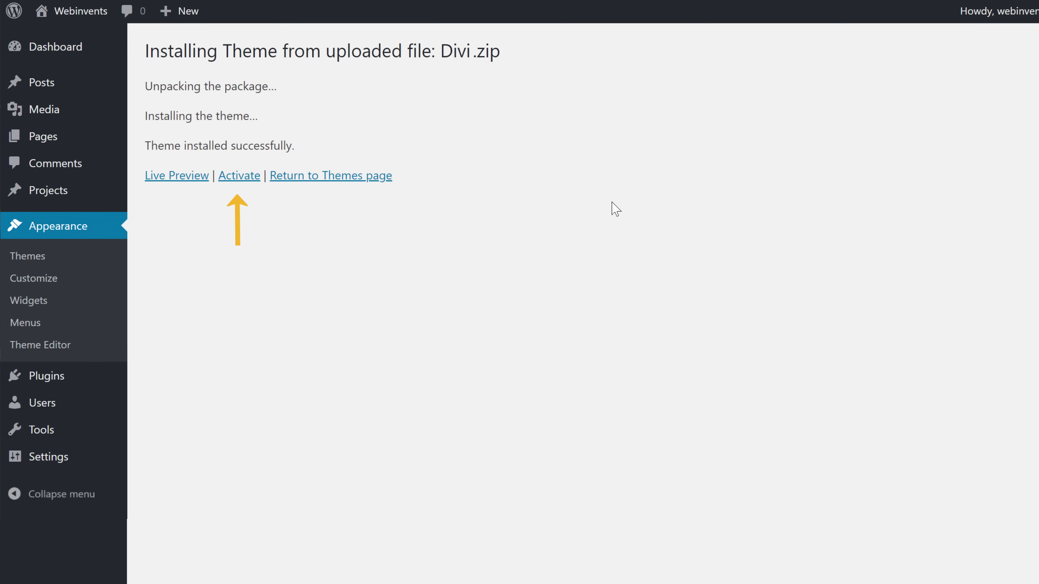
click(239, 178)
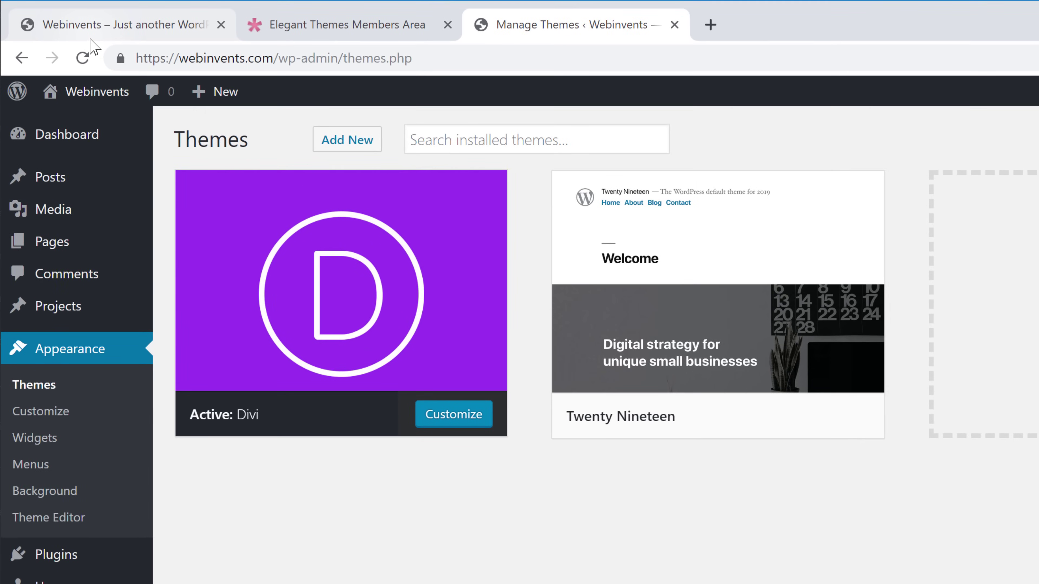
click(73, 30)
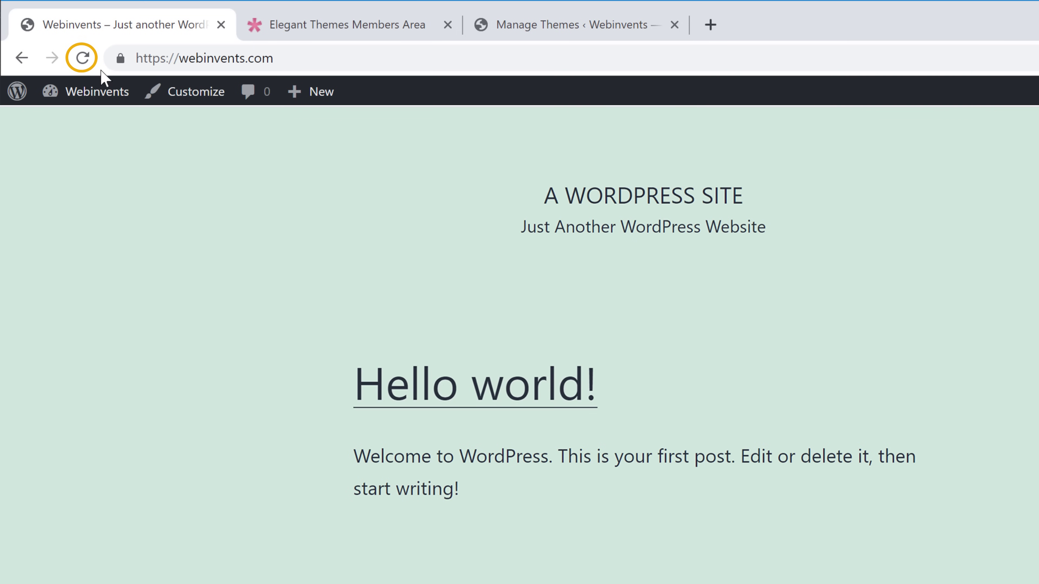
click(82, 58)
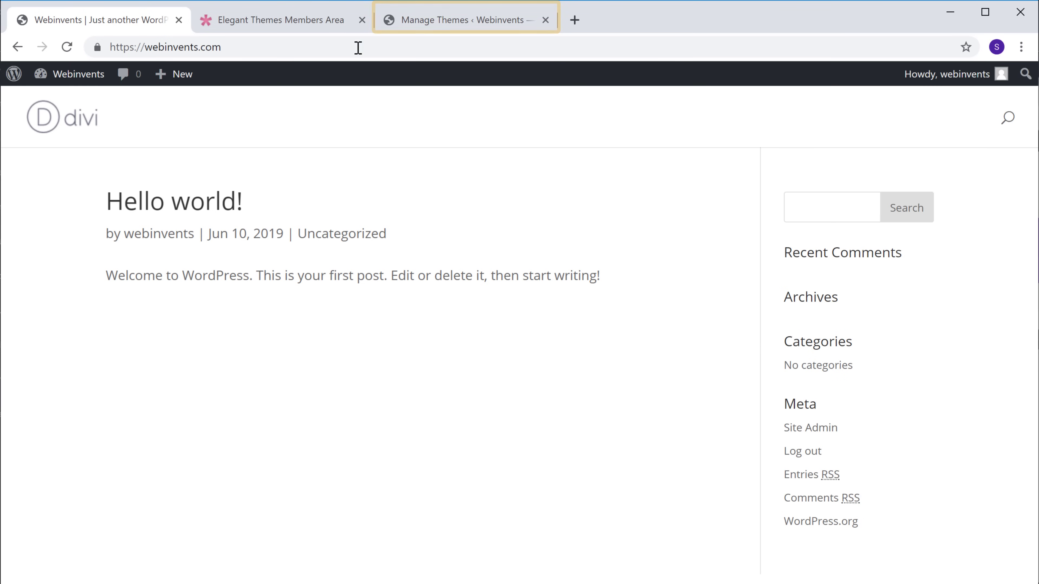
click(415, 30)
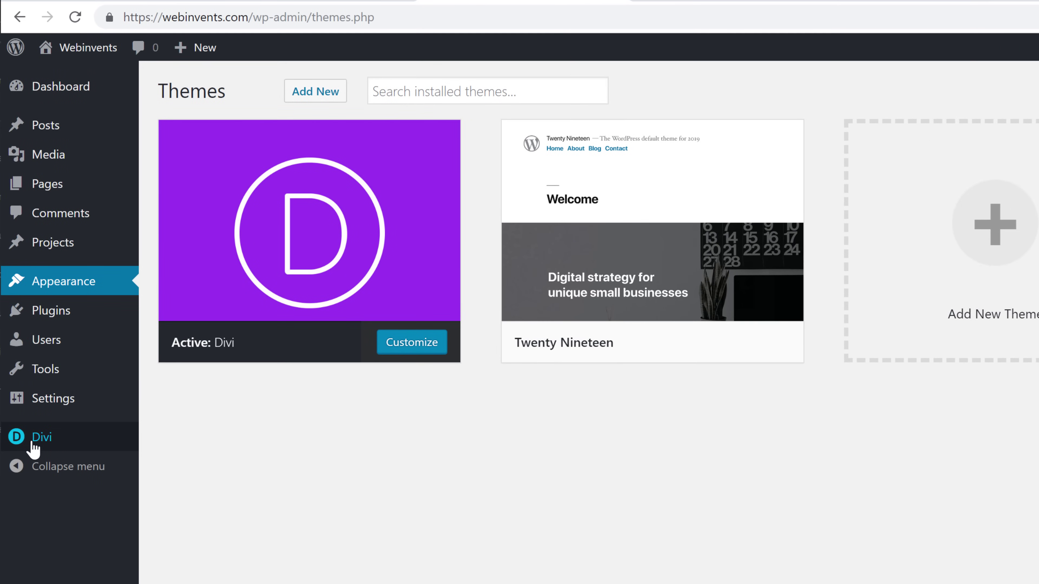
Step: Complete the Elegant Themes username on the Divi Theme Options Updates tab, then go to the members area
click(33, 449)
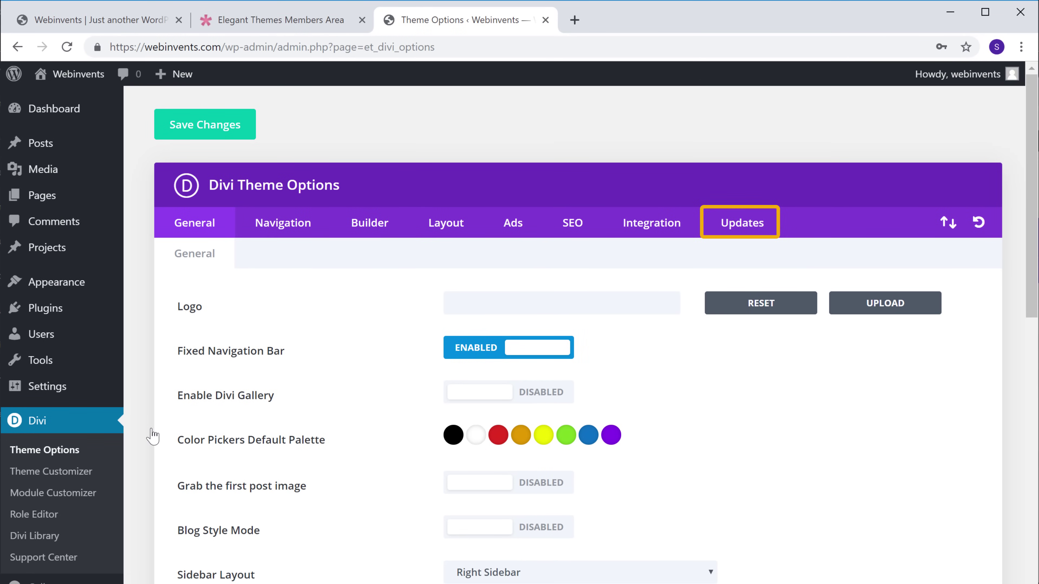
click(734, 237)
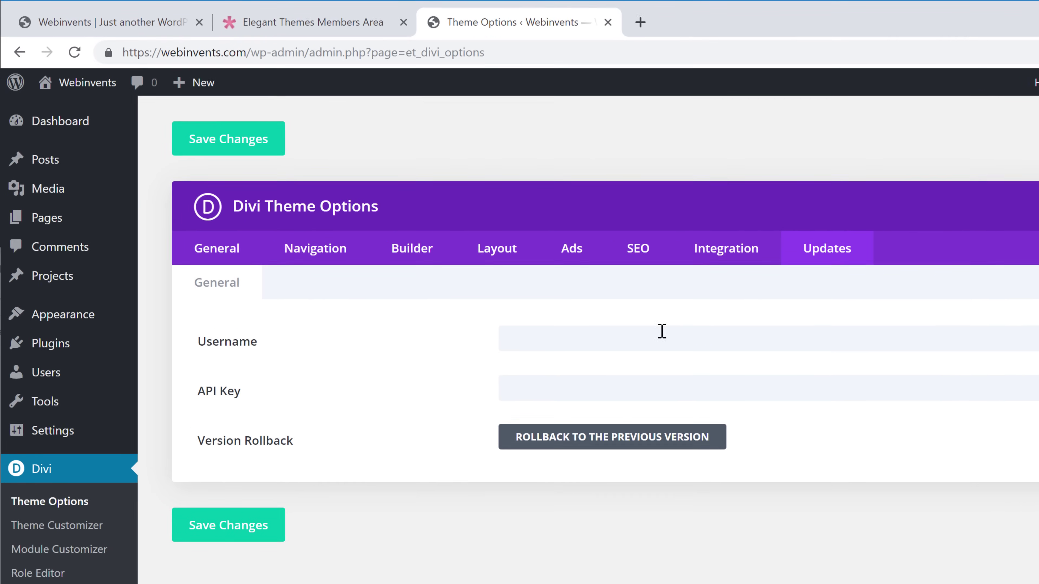
text(s)
click(696, 318)
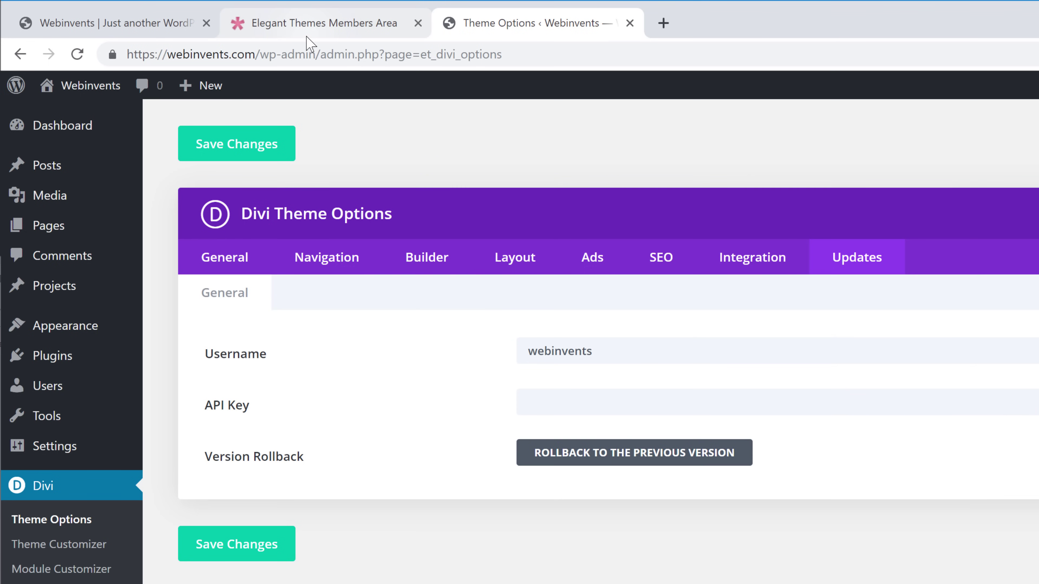
click(310, 26)
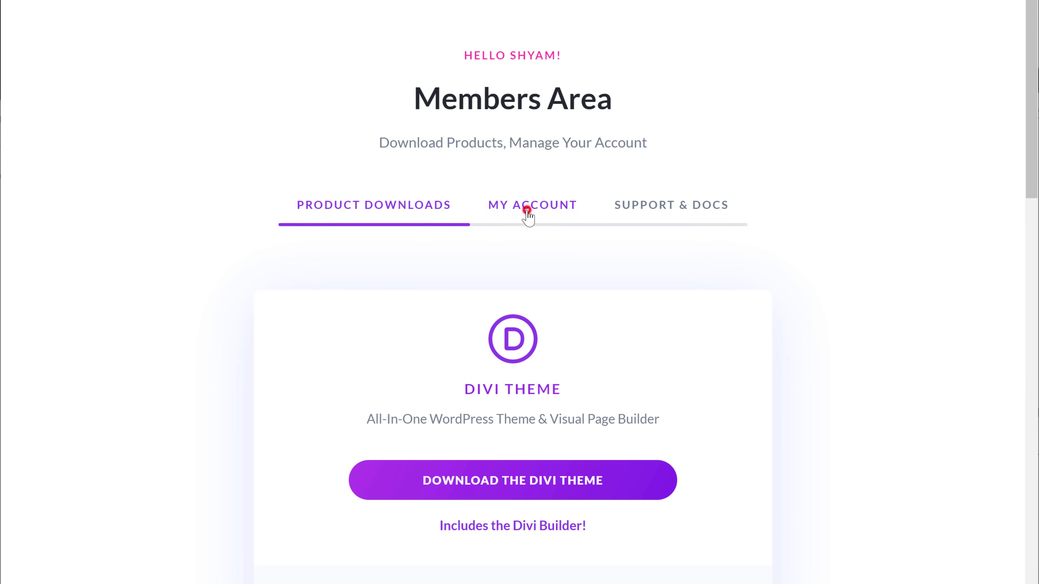
Step: Copy the API key from My Account > API Keys and return to the Divi Updates settings
click(527, 211)
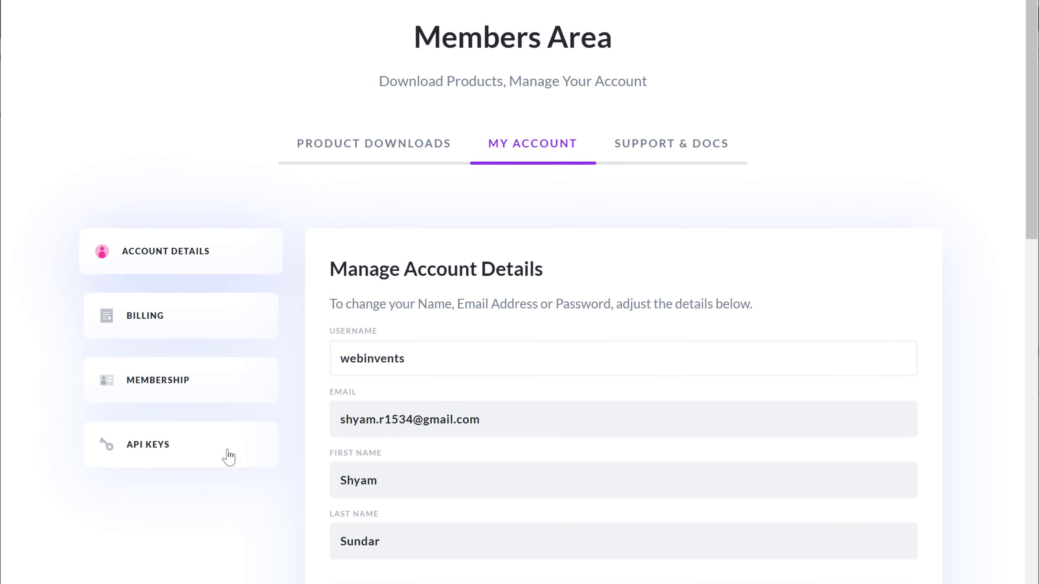
click(151, 460)
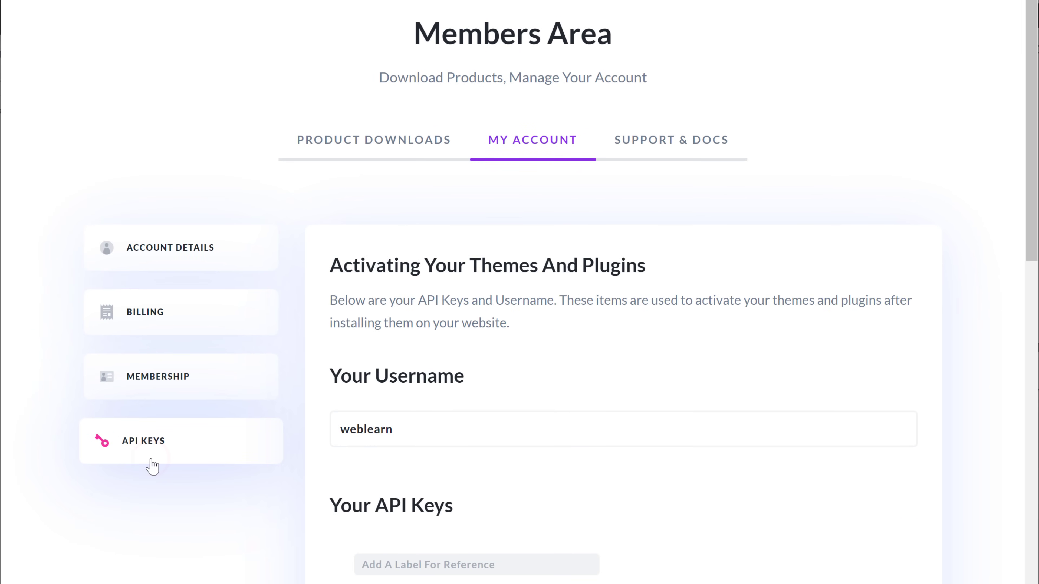
drag(1031, 251, 1022, 334)
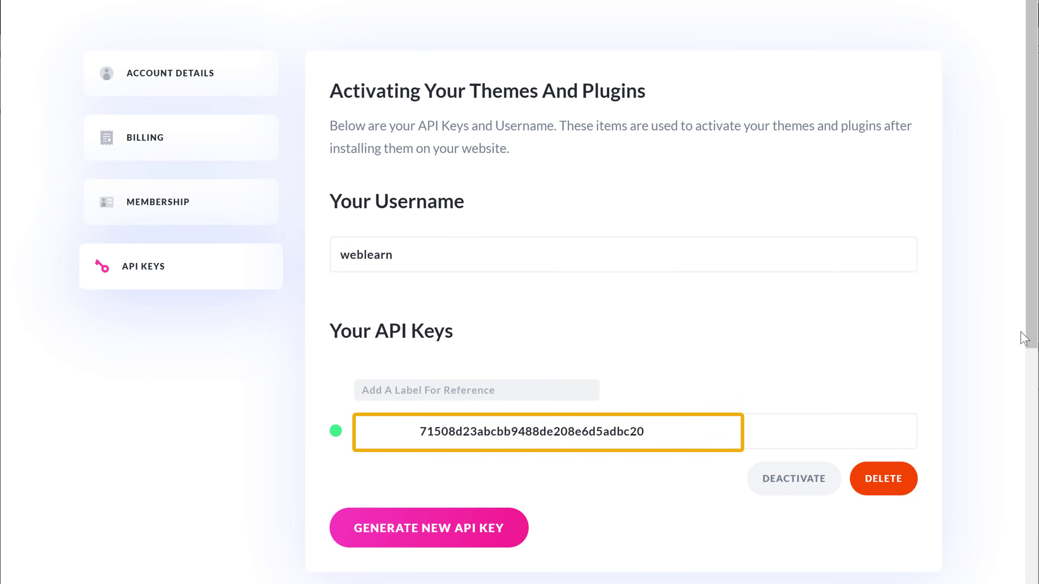
click(633, 437)
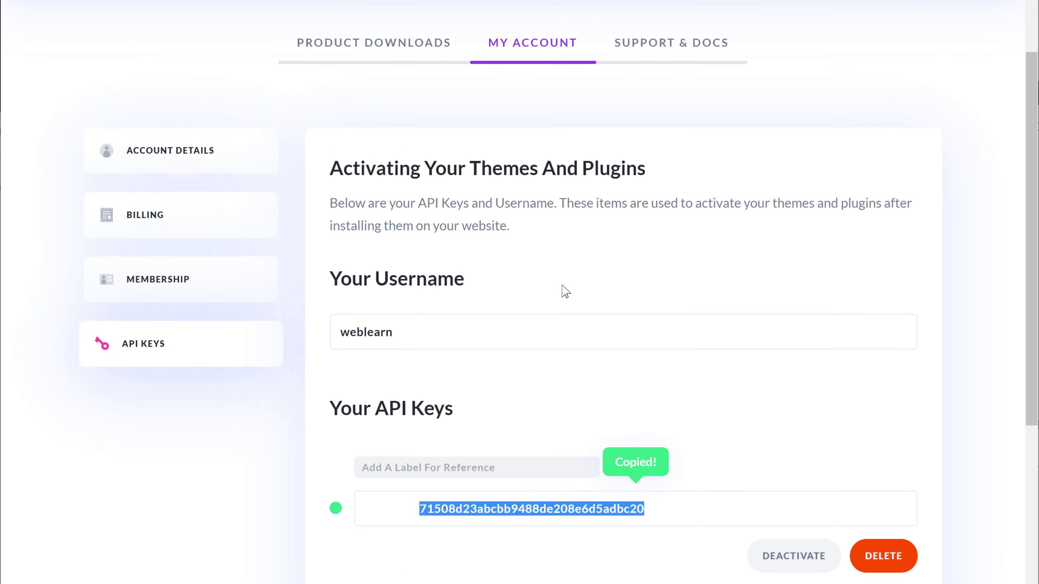
click(442, 29)
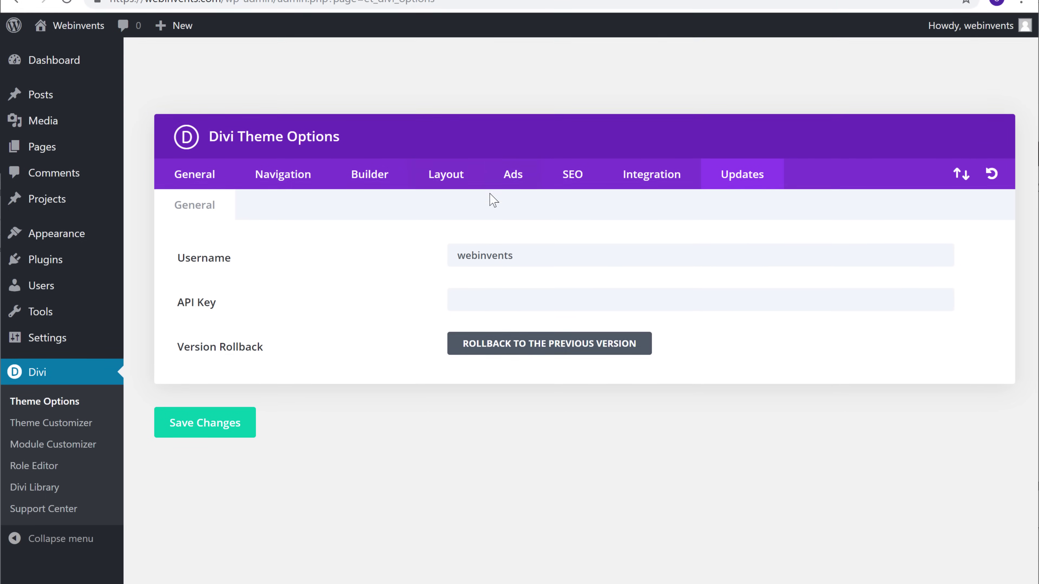
Step: Paste the copied key into Divi's API Key field and save the update settings
right_click(514, 348)
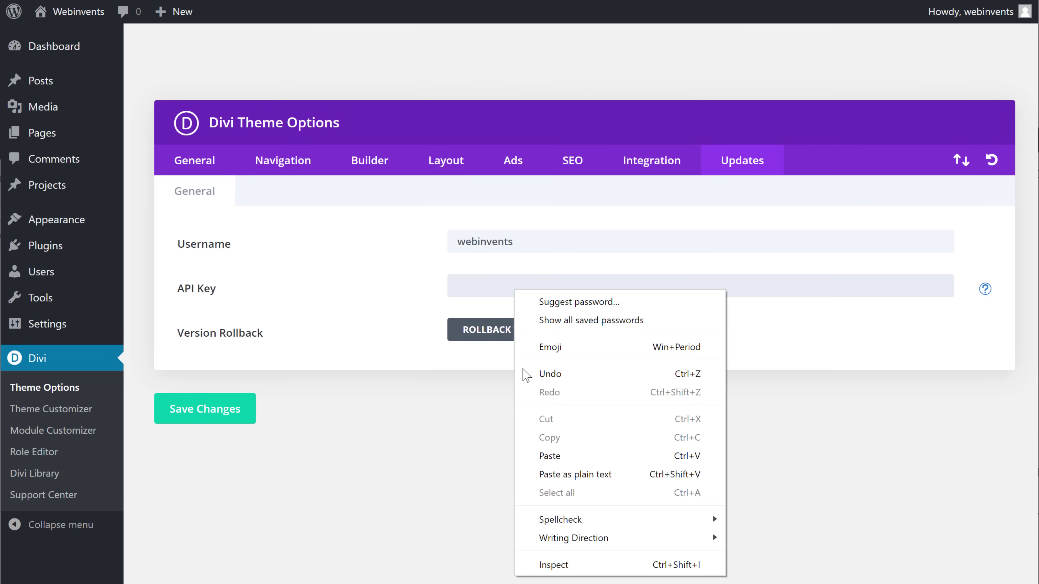
click(547, 463)
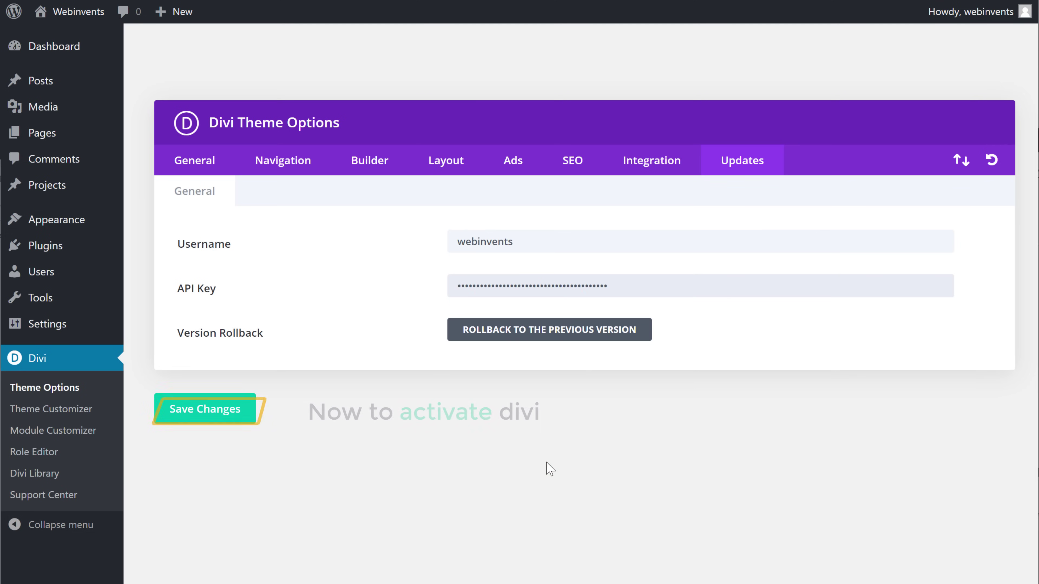
click(205, 415)
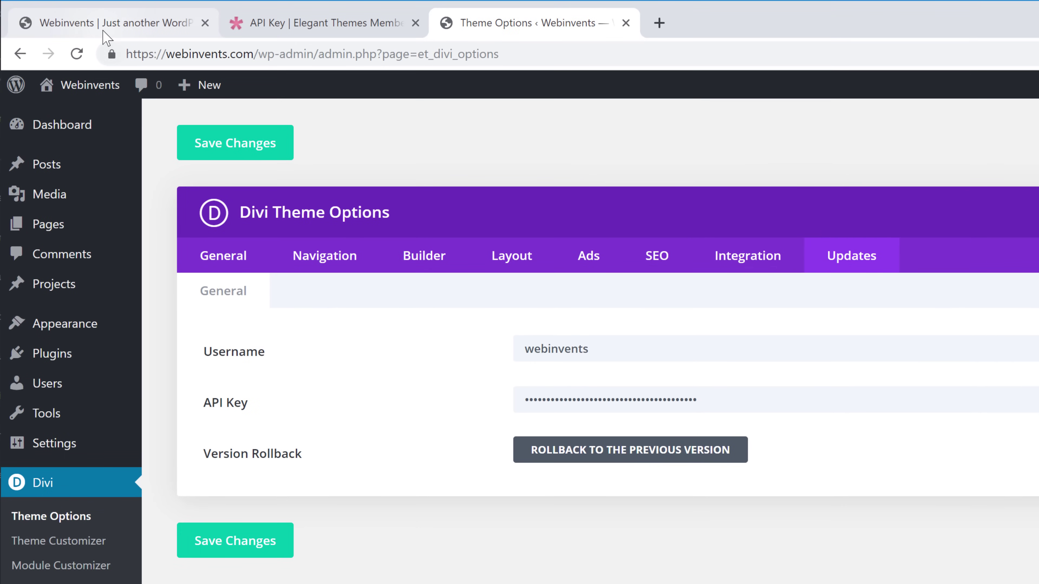
Step: Create a new page titled 'Home' from the site's New menu and switch it to the Divi Builder
click(90, 25)
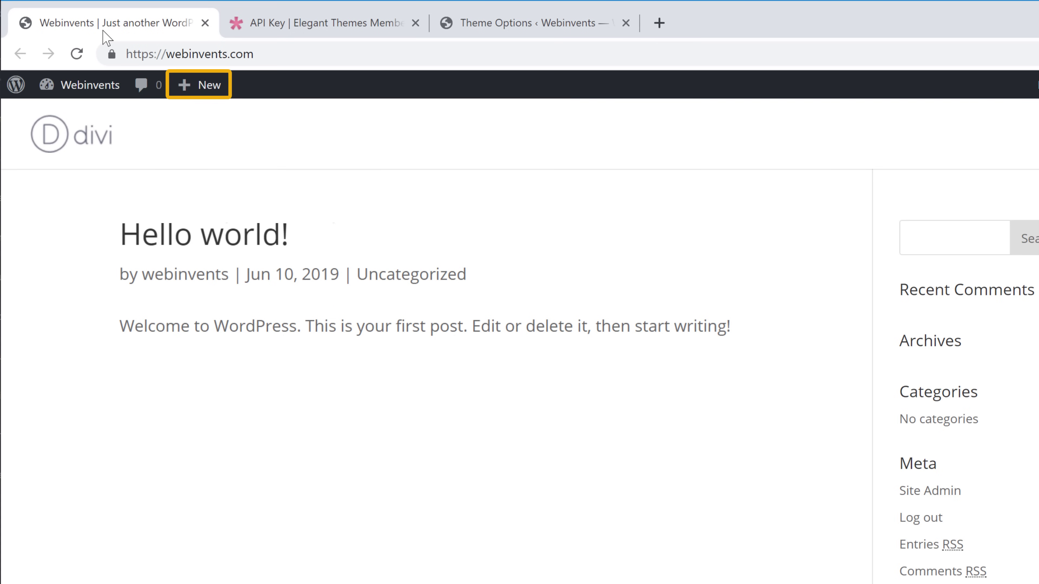
mouse_move(205, 93)
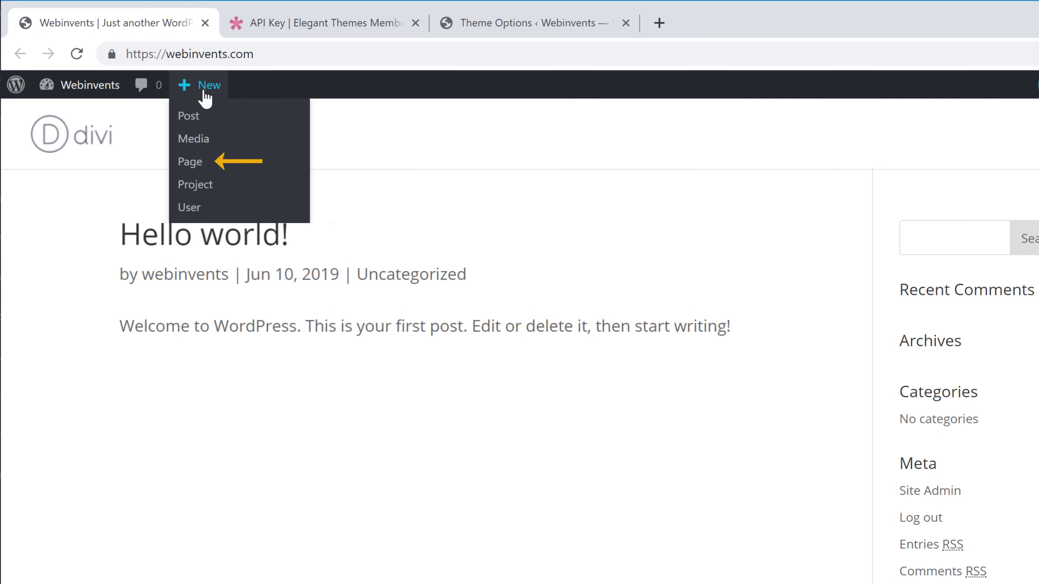
click(191, 174)
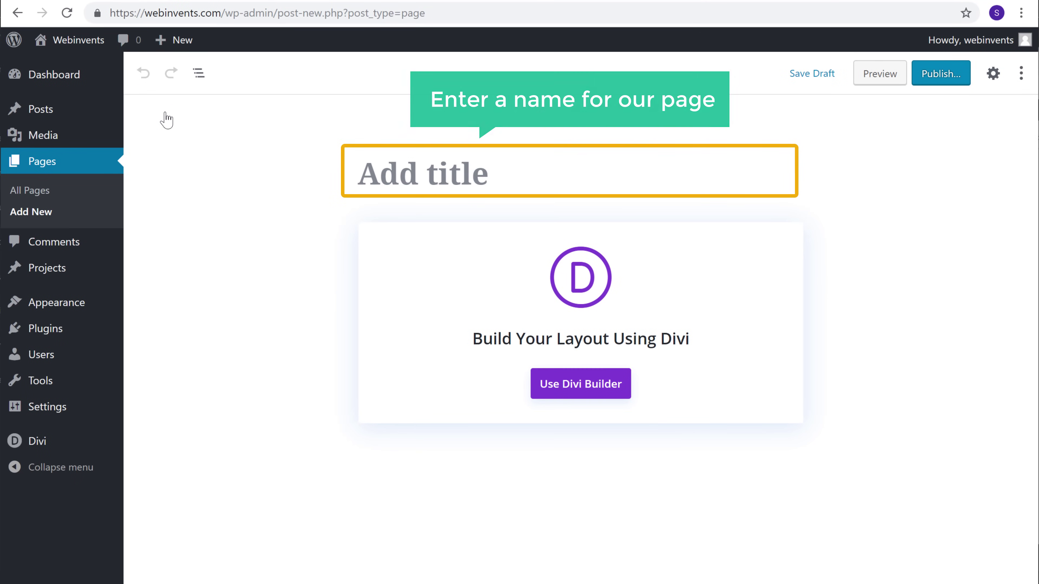
click(490, 174)
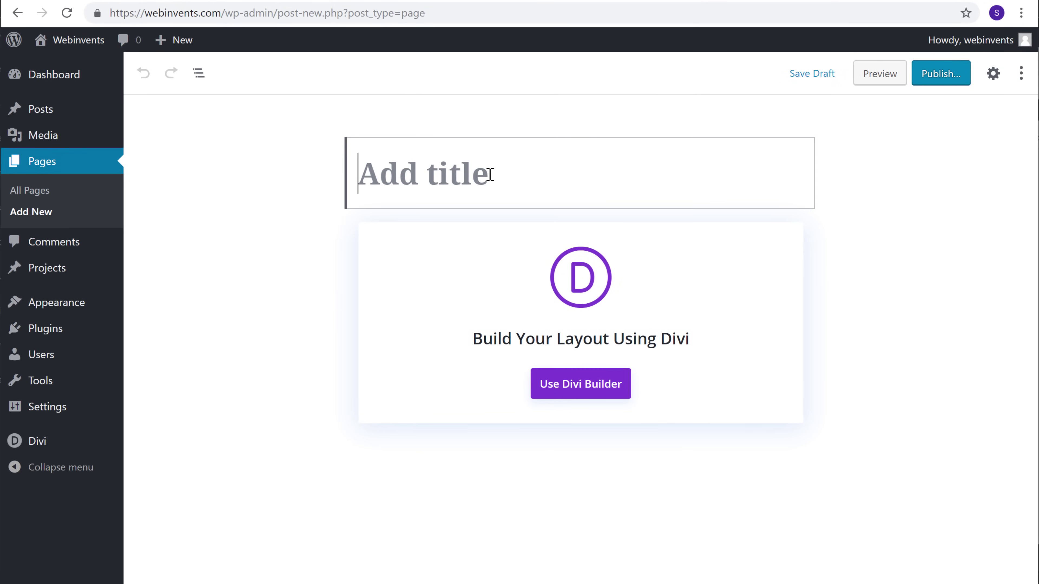
text(Home)
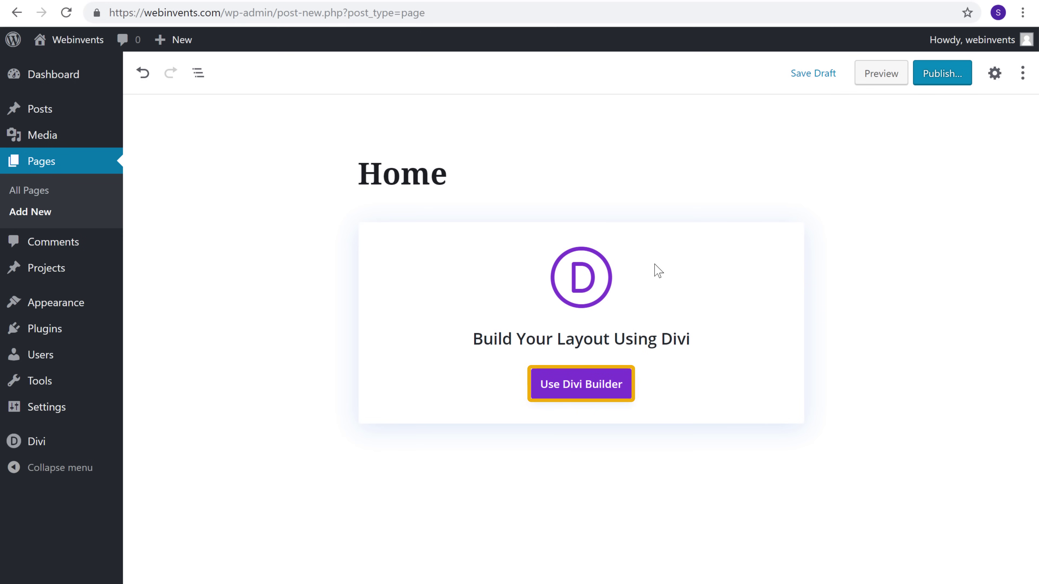
click(577, 391)
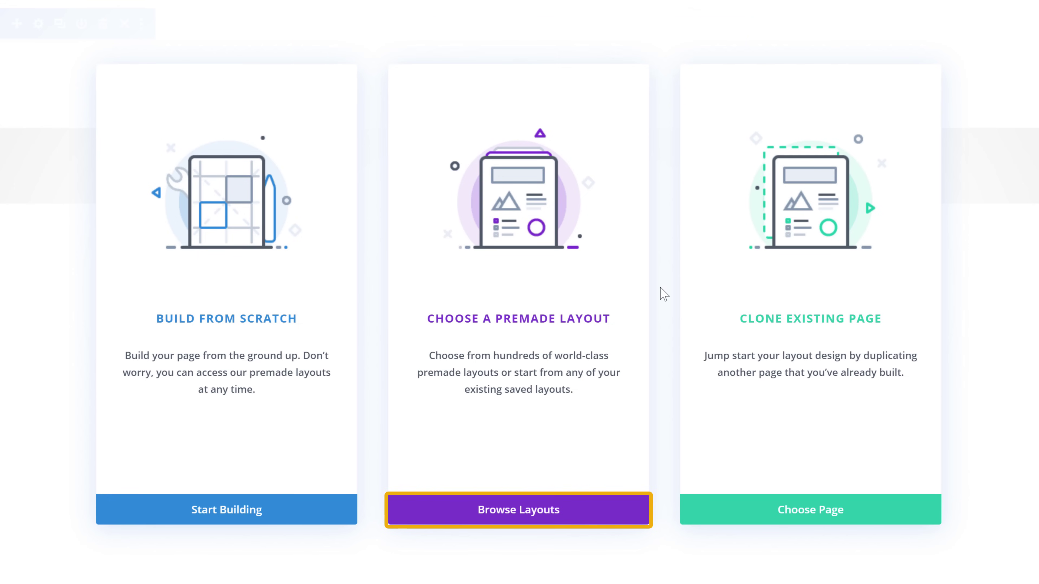
Step: Load the Agency pack's landing page premade layout onto the page
click(515, 525)
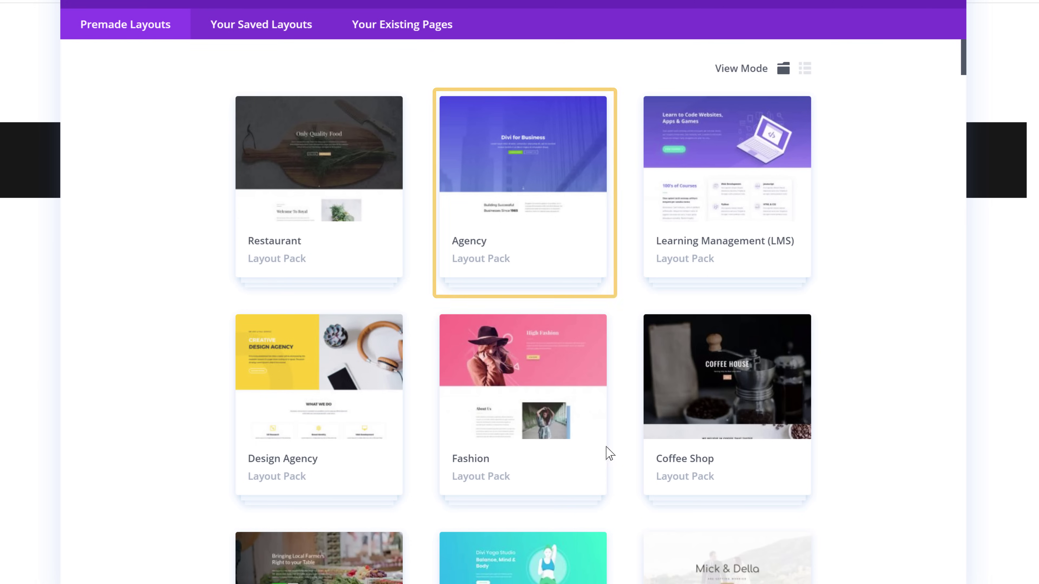
click(471, 270)
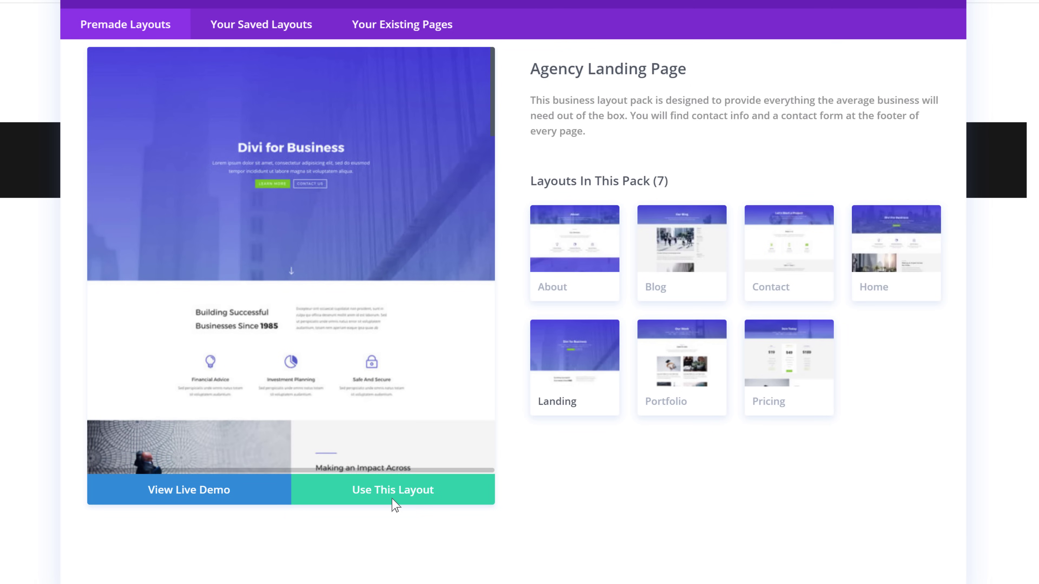
click(385, 502)
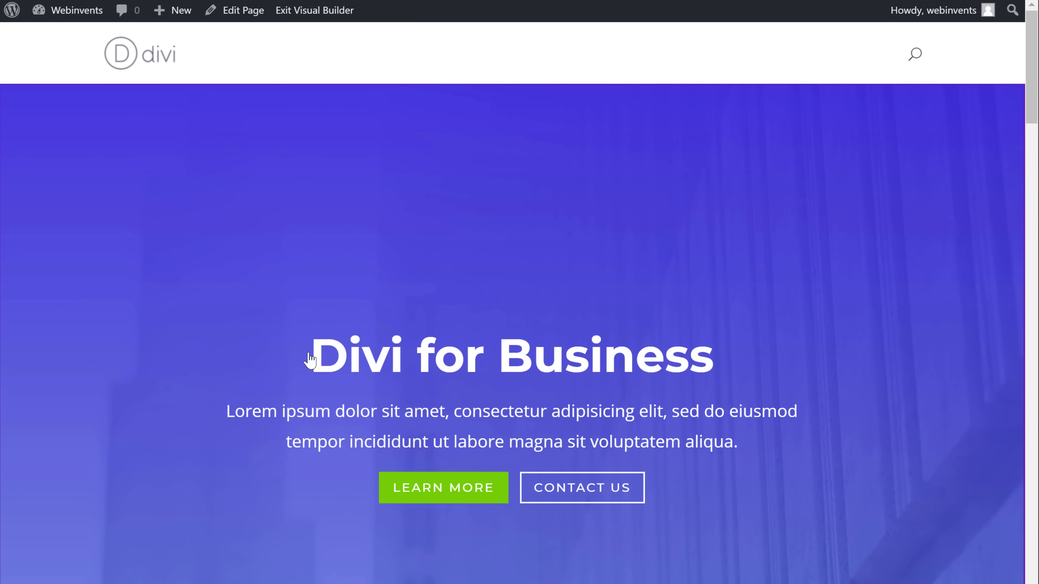
Step: Change the hero heading to 'Welcome to My Site' and subtitle to 'We Create Innovative and Great Websites for you'
drag(309, 360, 776, 360)
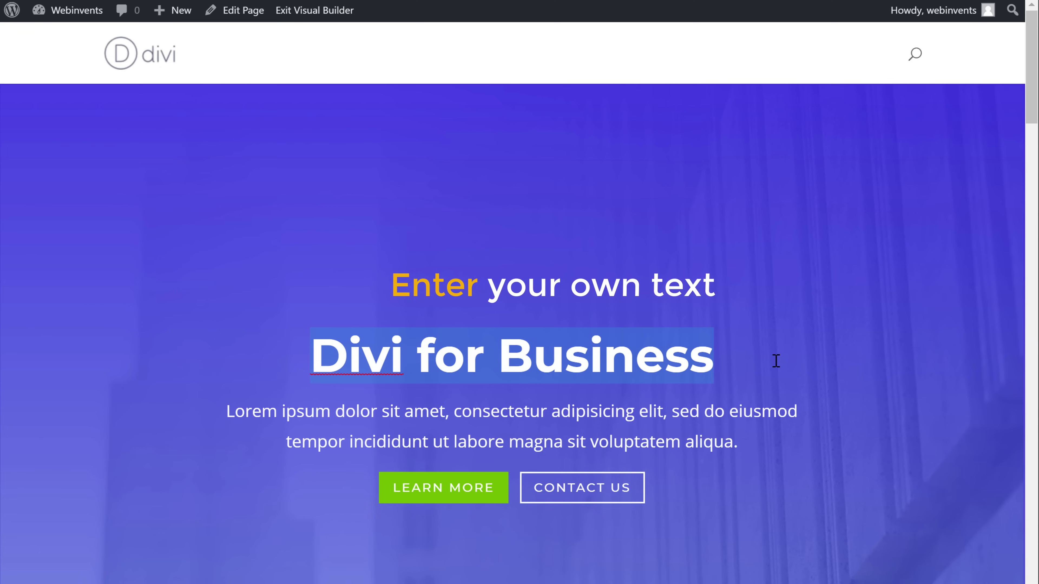
text(Welcome to)
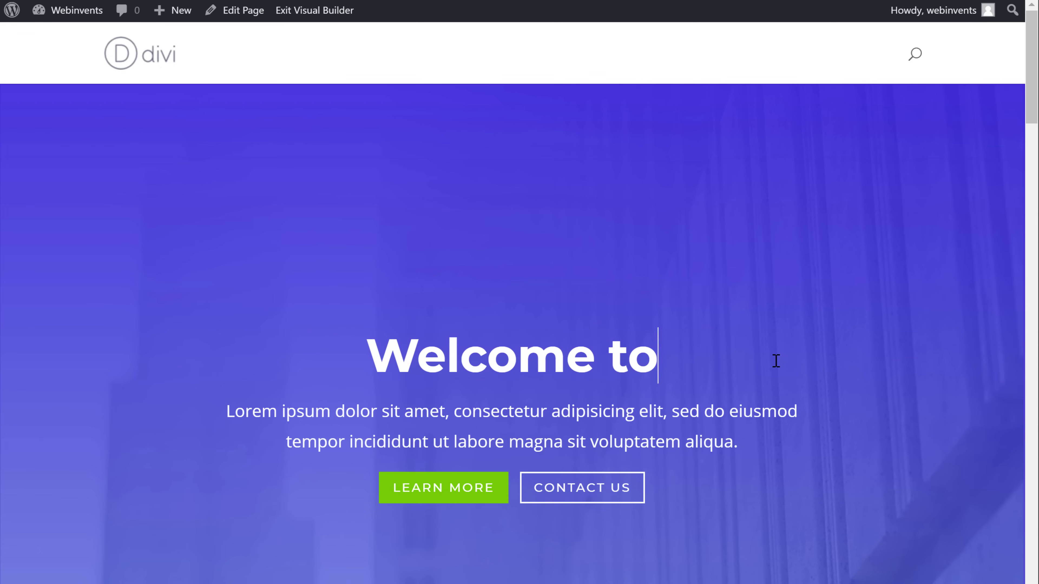
text( My Site)
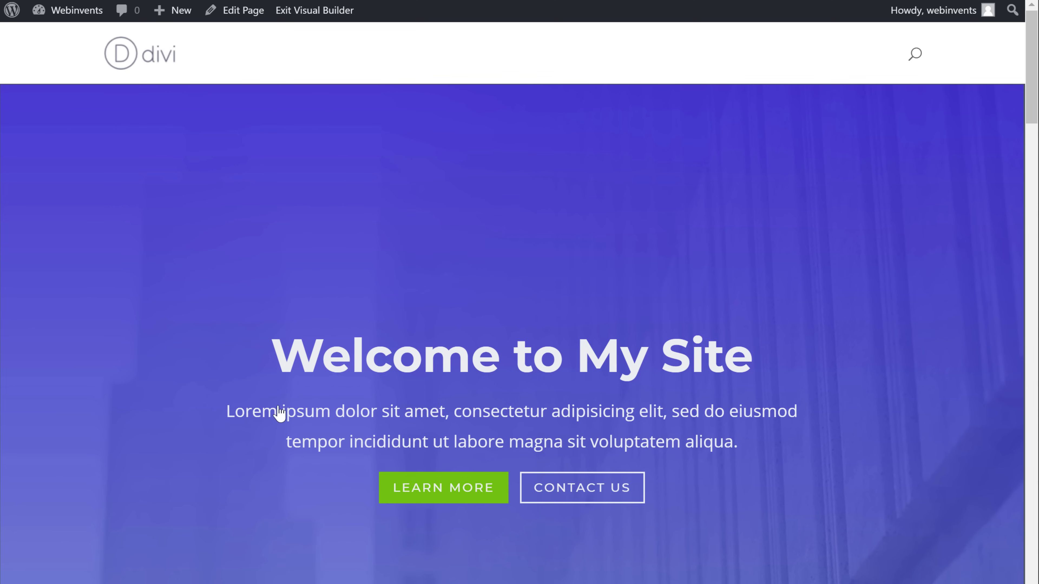
drag(224, 412, 777, 442)
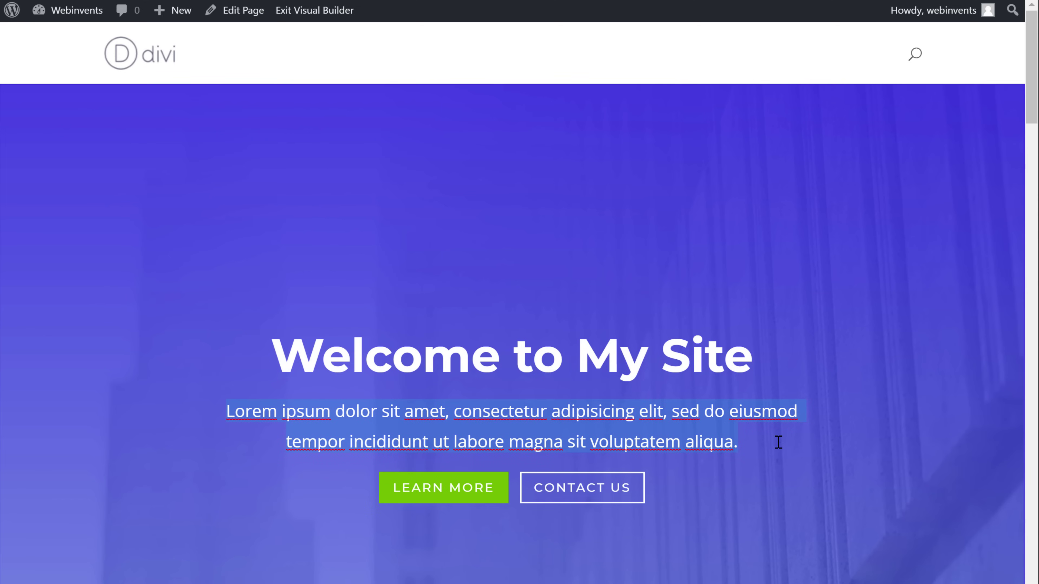
text(We Create Innovative and Great Websites for you)
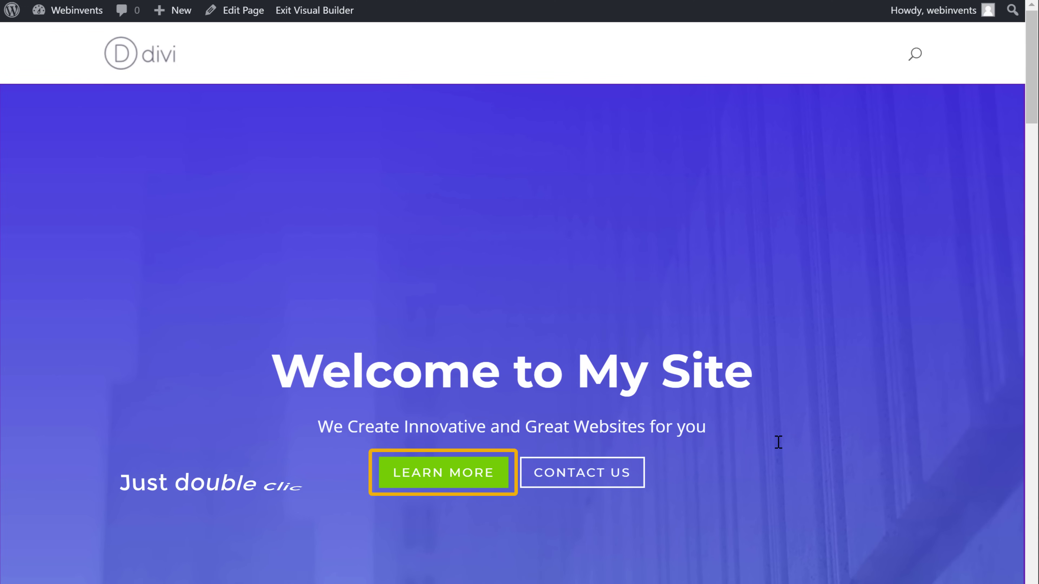
double_click(436, 462)
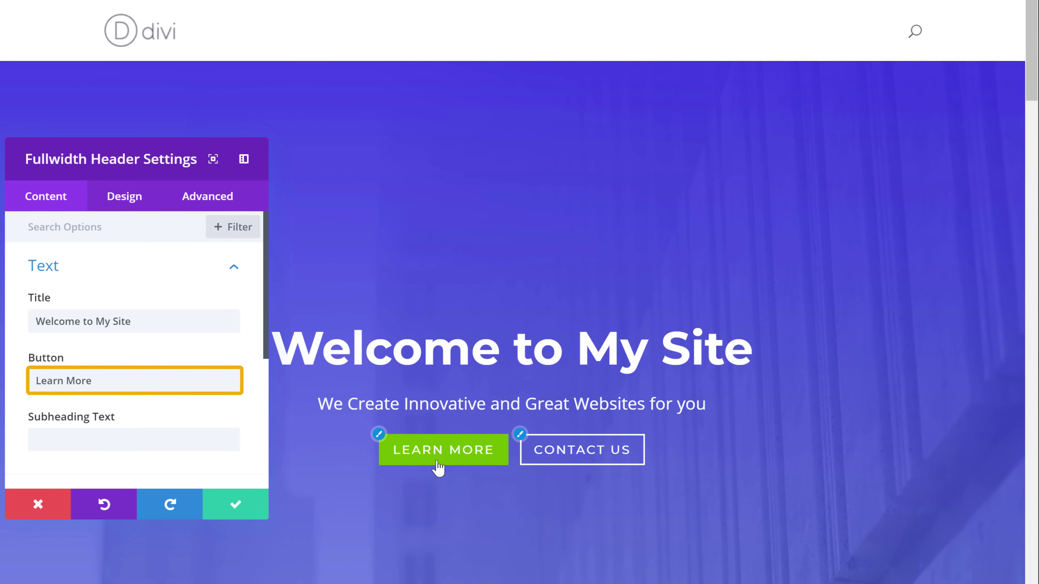
Step: Rename the hero header's first button to 'Watch Video' and save the header settings
click(123, 380)
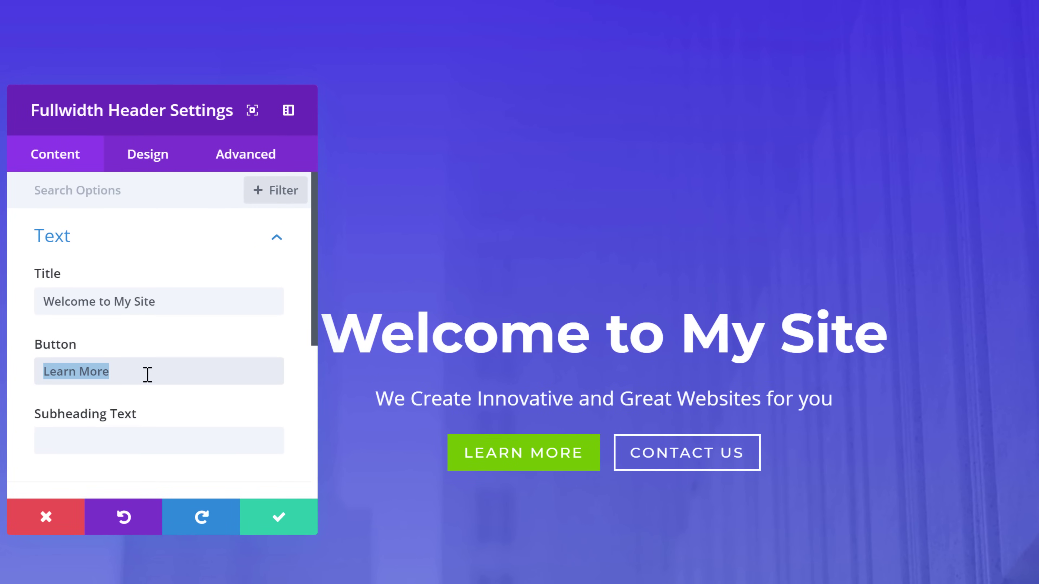
text(Watch Video)
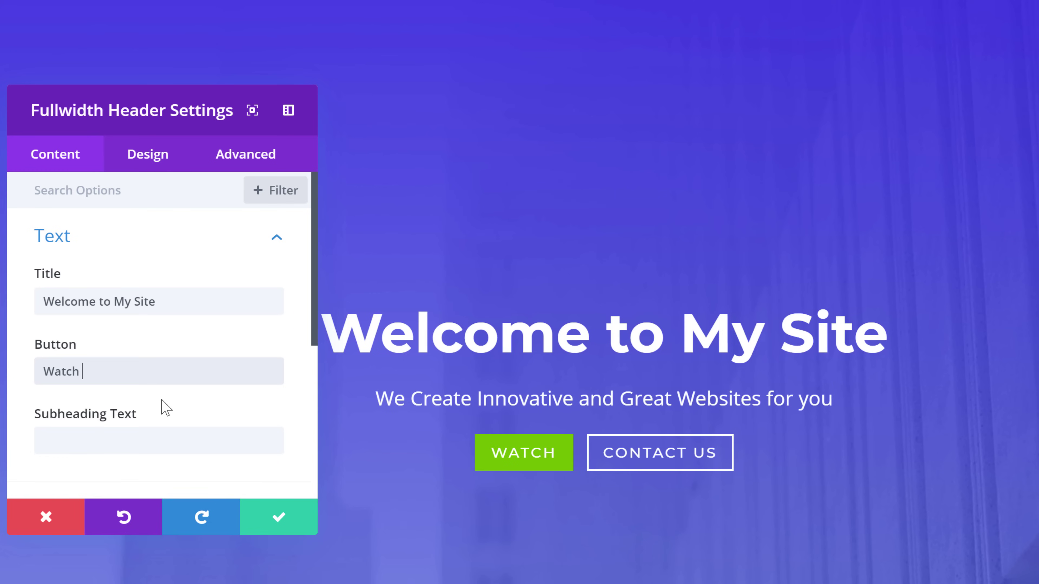
click(167, 409)
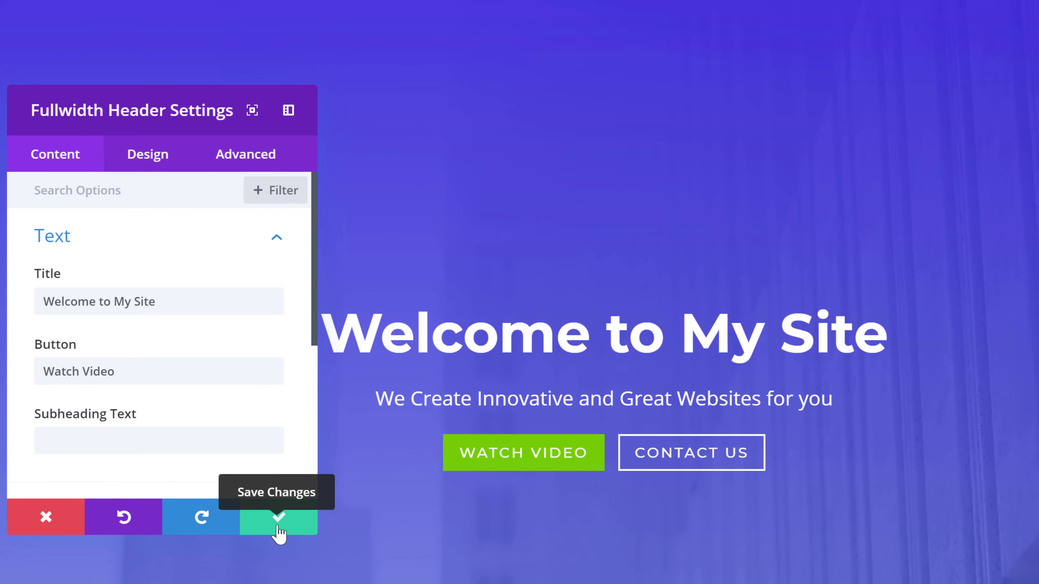
click(272, 526)
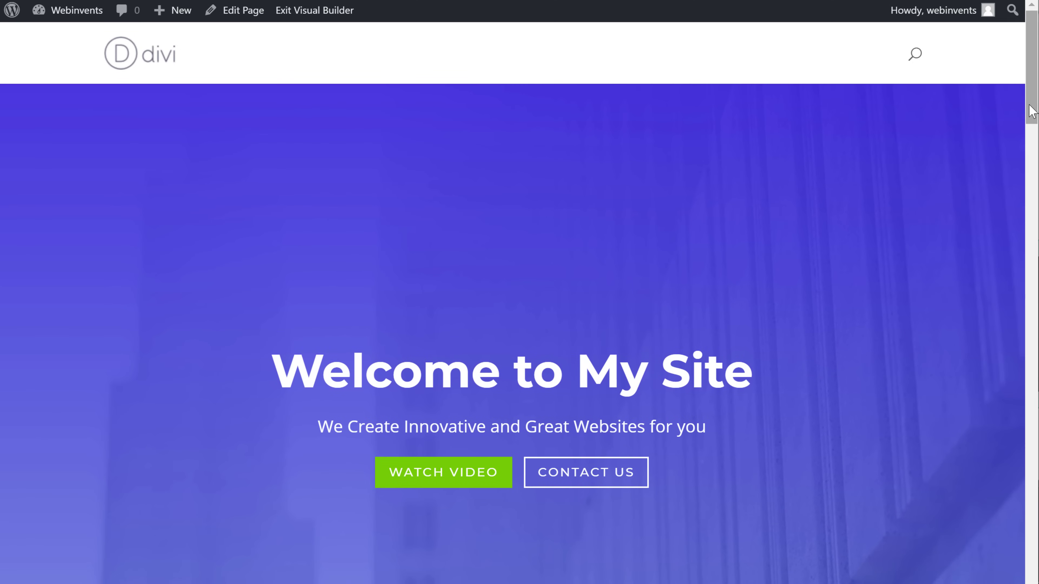
drag(1031, 110, 1030, 228)
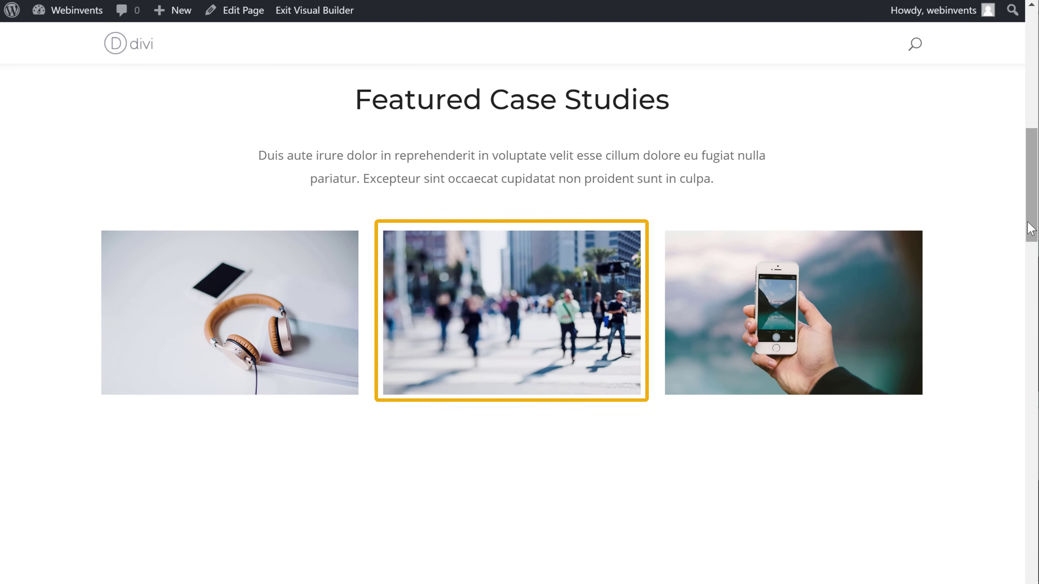
Step: Replace the middle Featured Case Studies image by uploading a potted plants photo
click(511, 351)
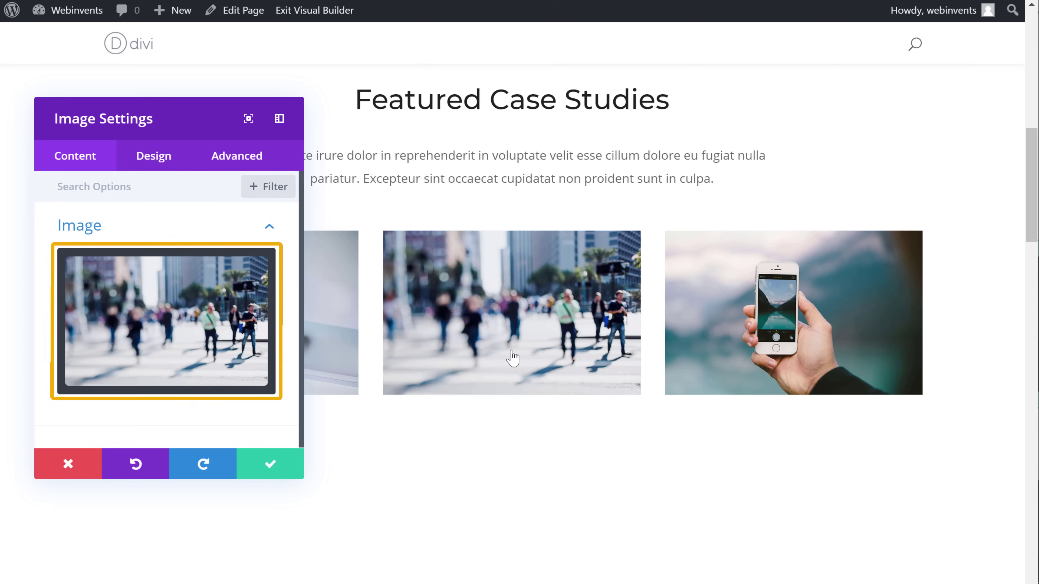
click(167, 341)
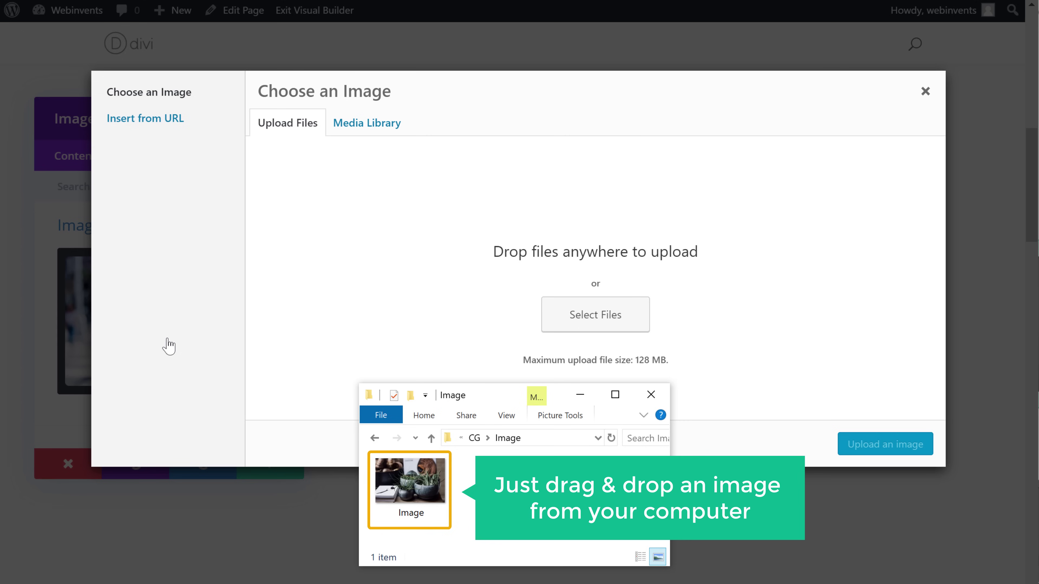
drag(404, 487, 522, 303)
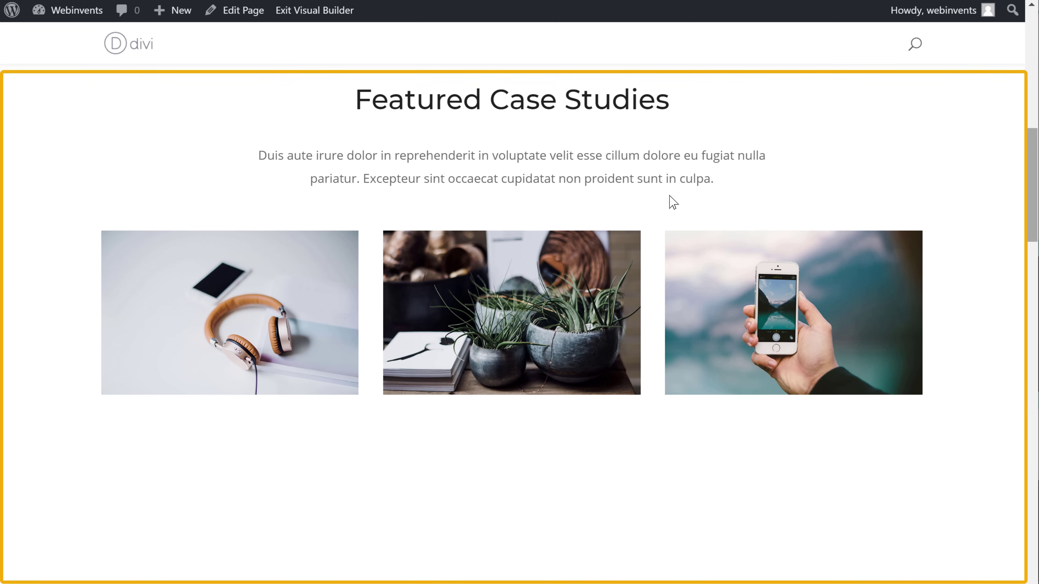
drag(1030, 227, 1037, 570)
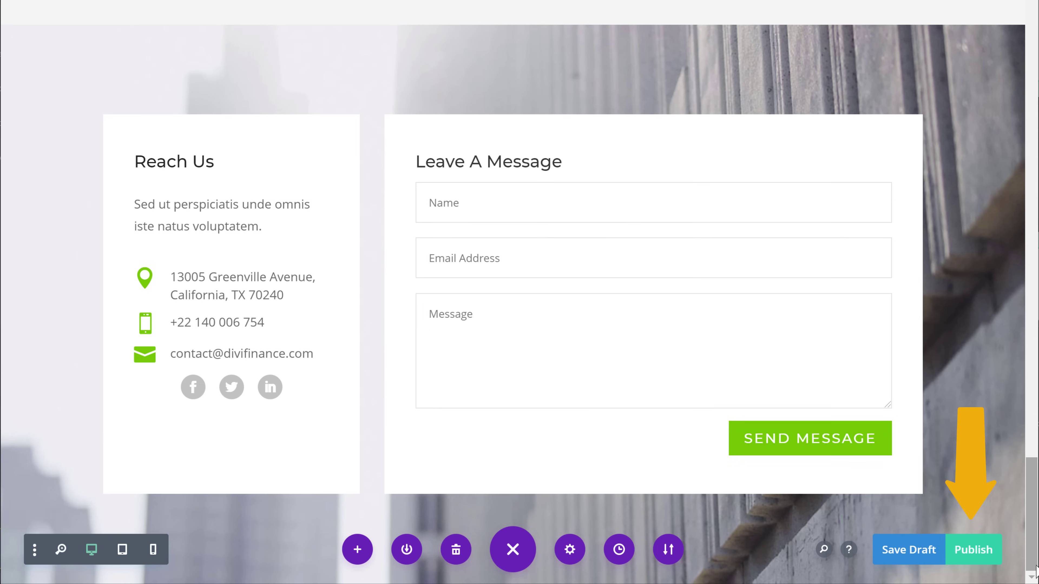
Step: Publish the homepage changes and view the live Home page with its Watch Video button
click(971, 557)
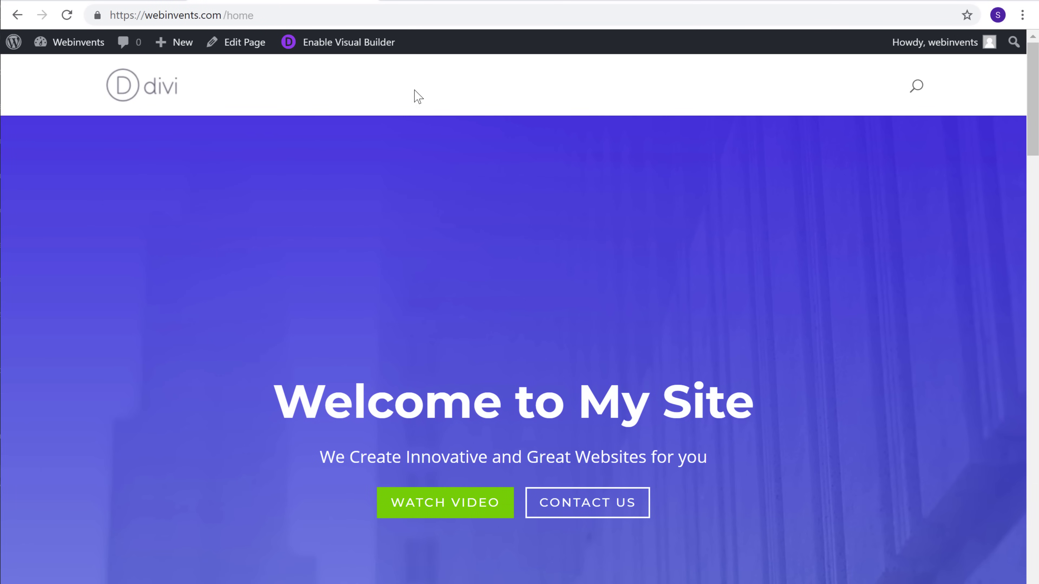
mouse_move(1031, 137)
mouse_down()
mouse_move(1028, 240)
mouse_move(1034, 125)
mouse_up()
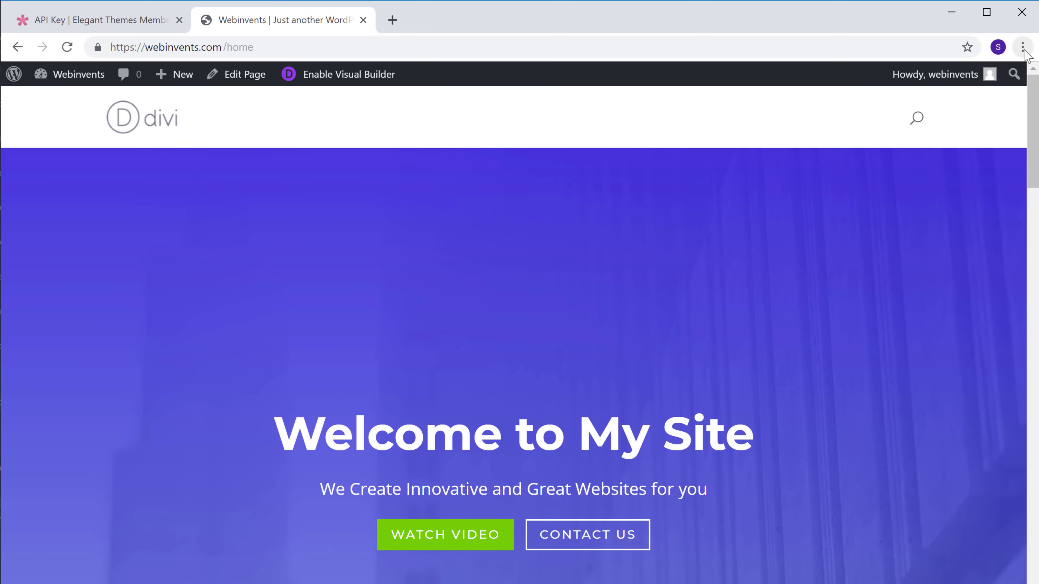
Step: Load webinvents.com in a new Chrome window beside the Home page
click(1023, 47)
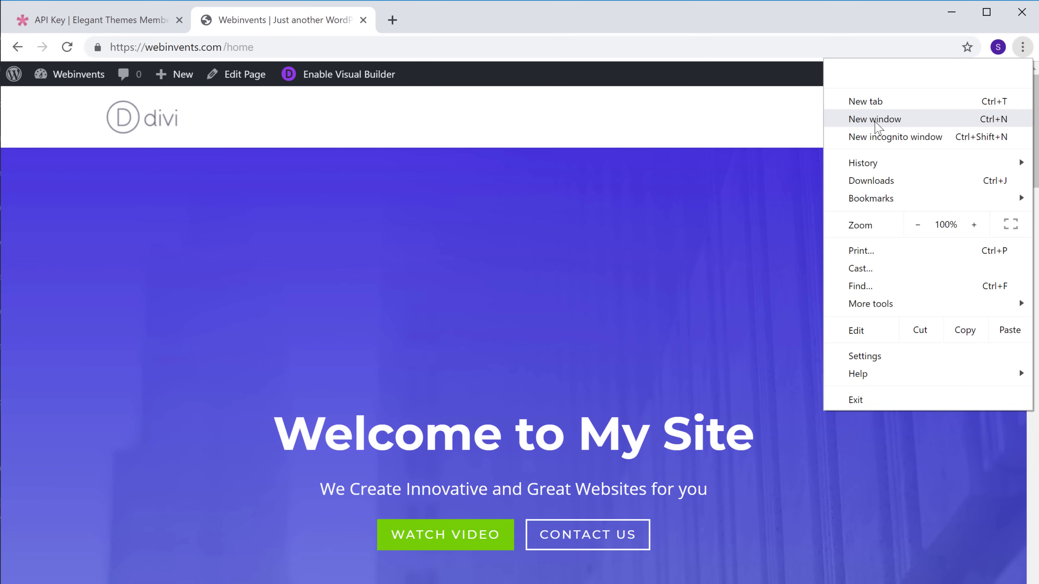
click(876, 119)
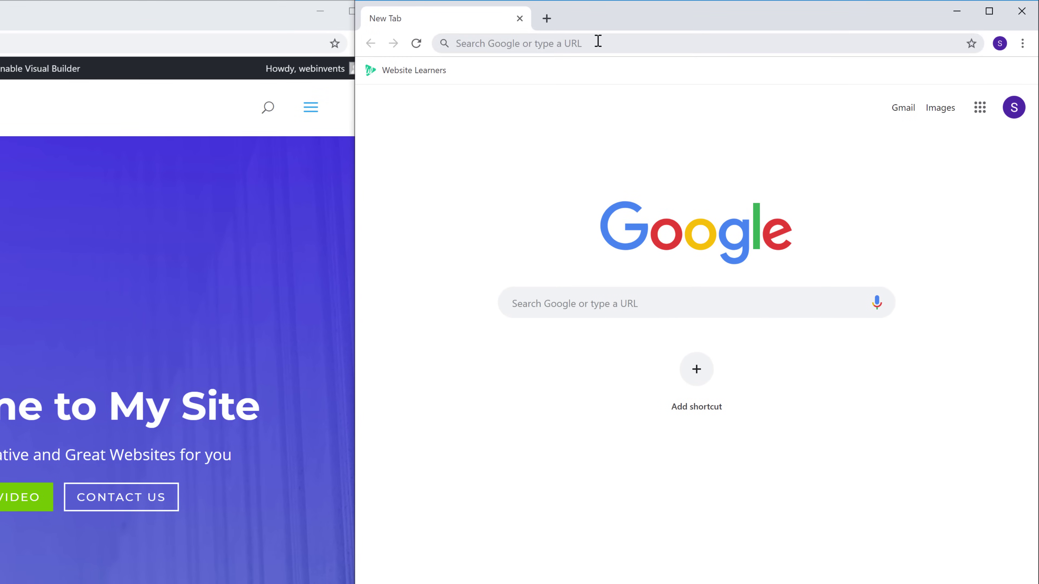
click(692, 32)
text(webinvents.com)
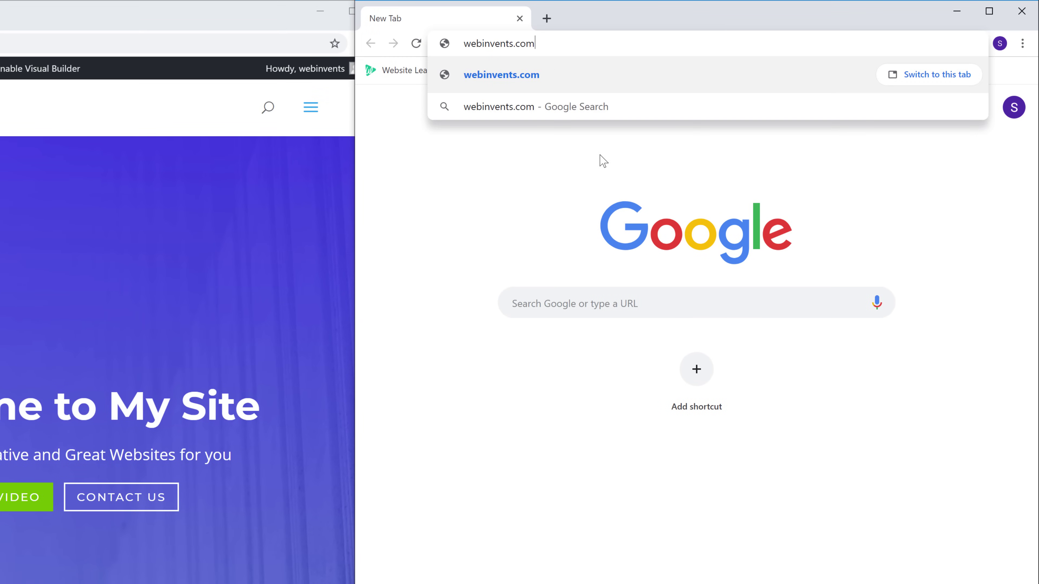
key(Return)
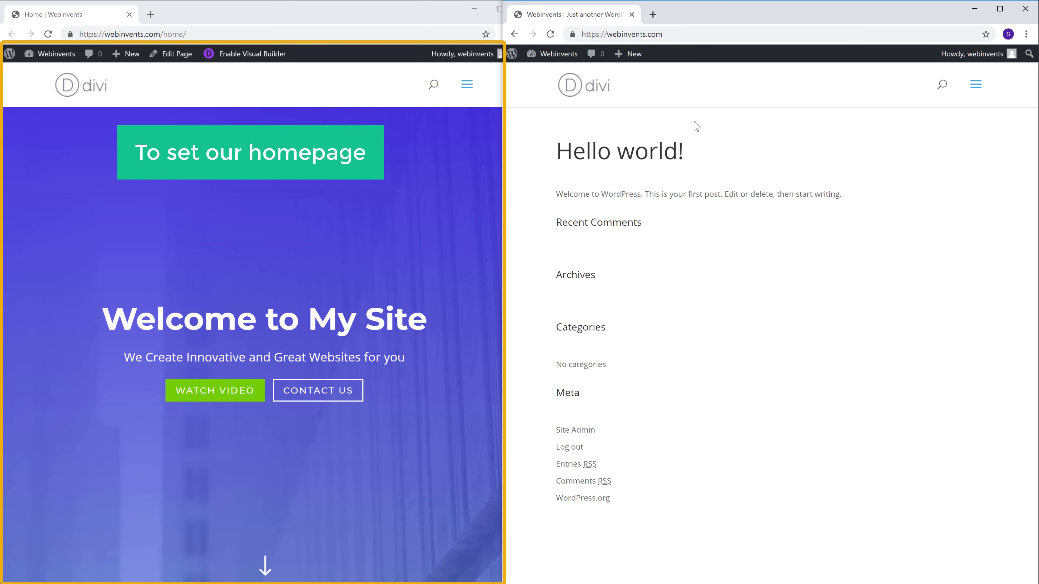
Step: In Reading Settings, make Home the static homepage and save the change
mouse_move(56, 59)
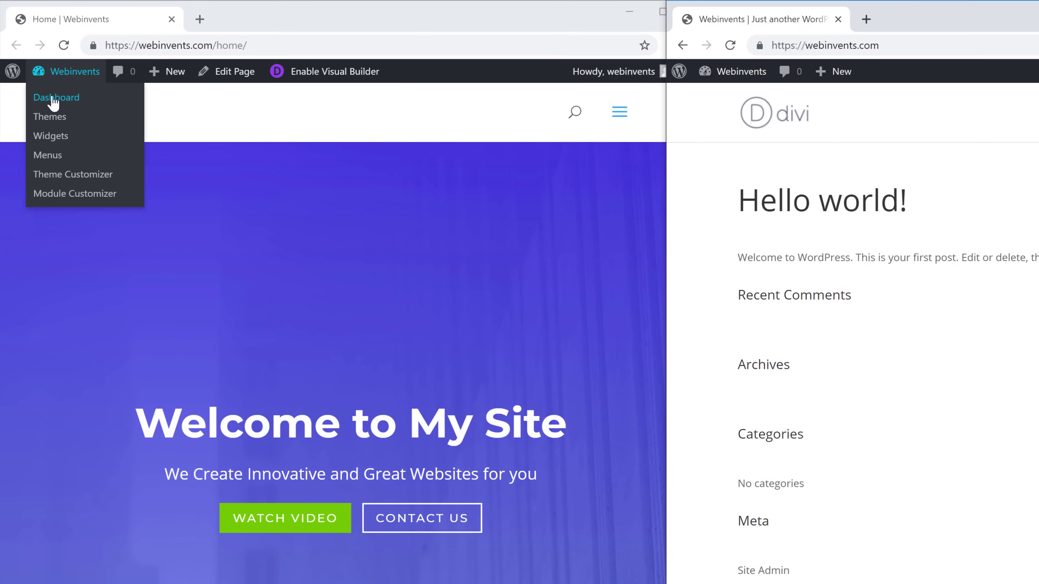
click(53, 100)
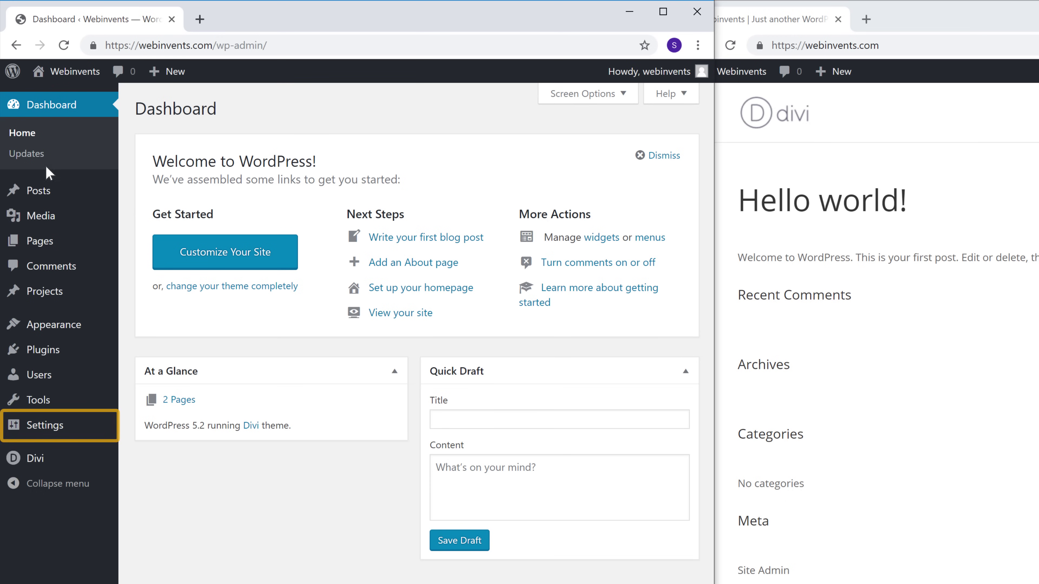
mouse_move(40, 436)
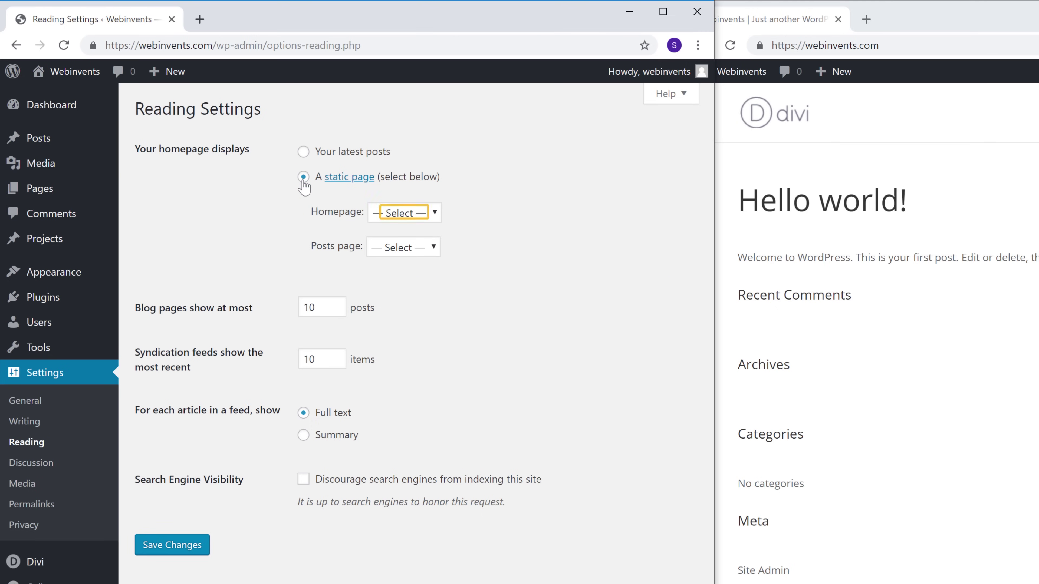
click(400, 214)
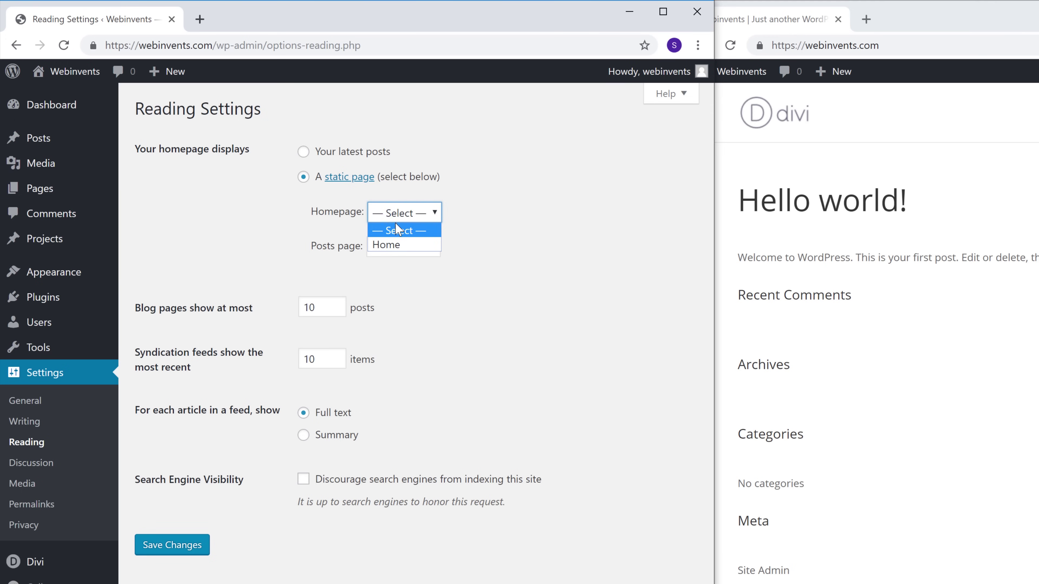
click(386, 246)
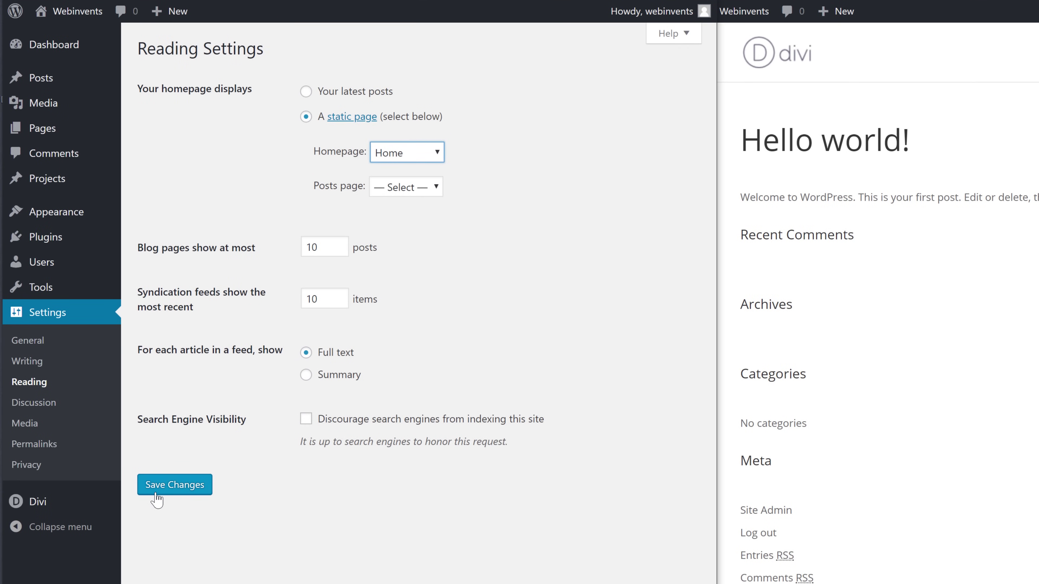
click(156, 493)
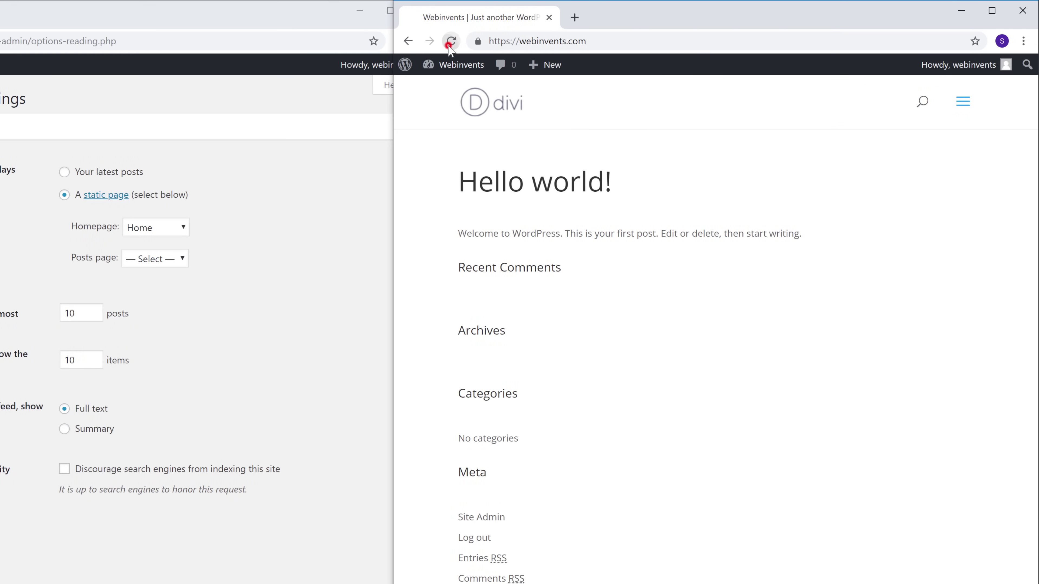
Step: Reload webinvents.com to confirm it now opens on the 'Welcome to My Site' page
click(450, 44)
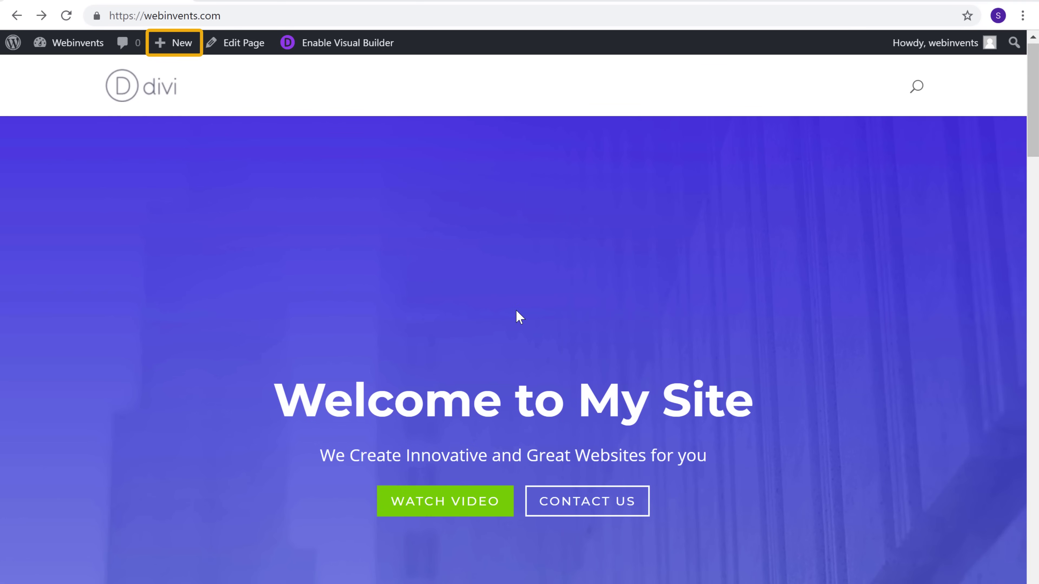
mouse_move(179, 52)
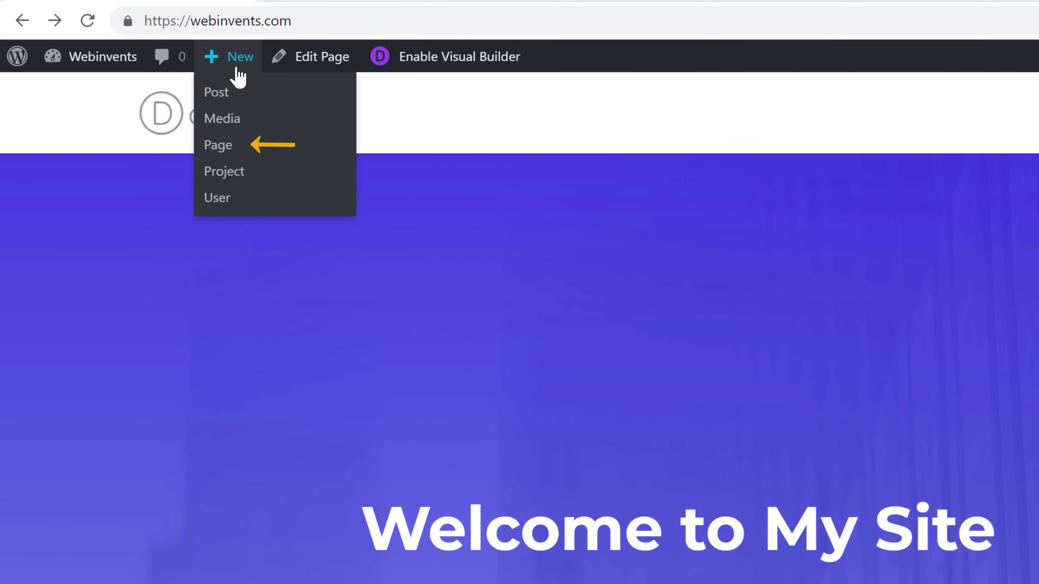
Step: Create a new page titled 'Contact' and start it from a blank Divi layout
click(213, 148)
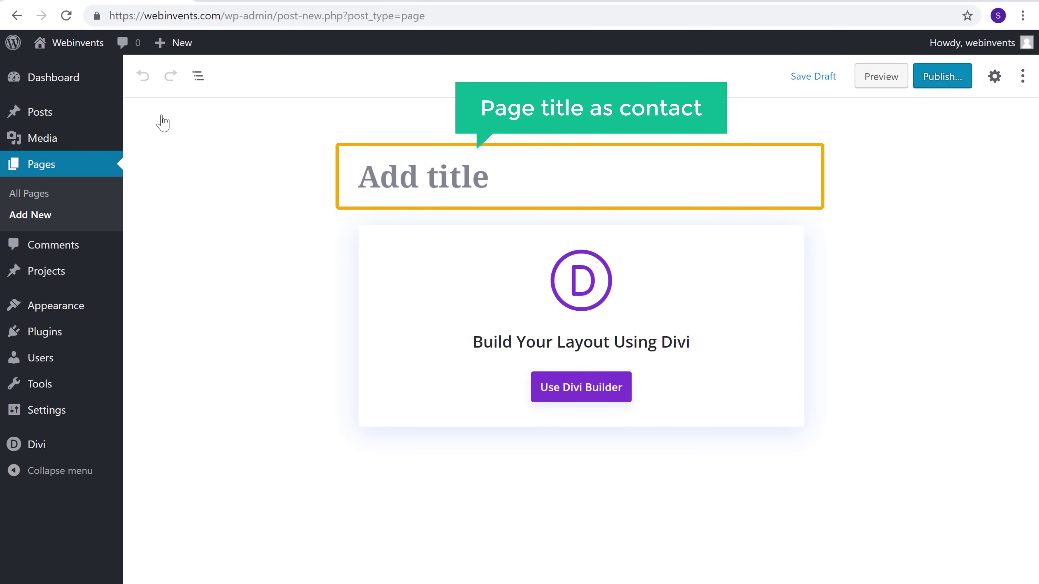
click(493, 174)
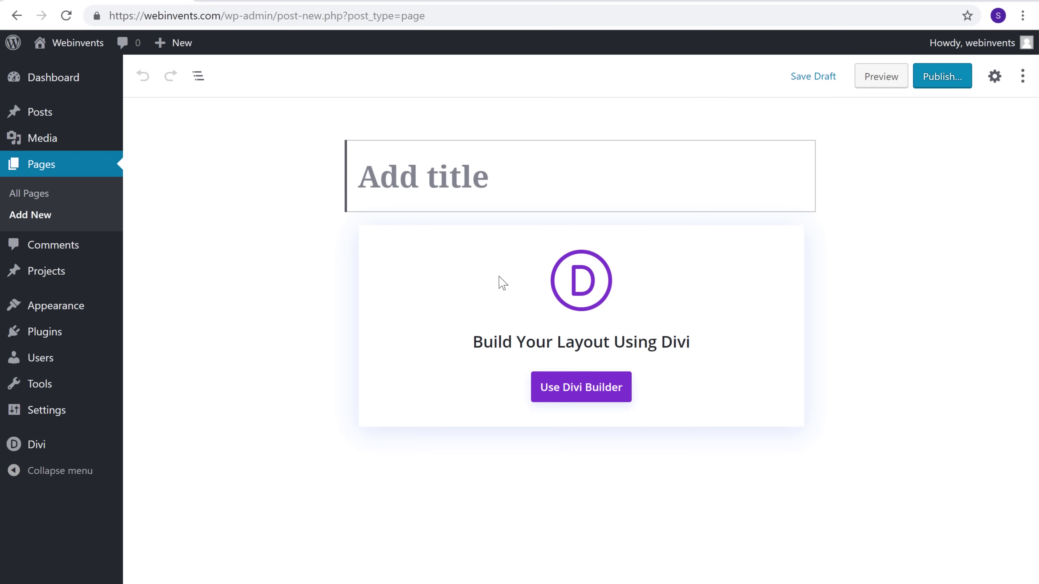
text(Contact)
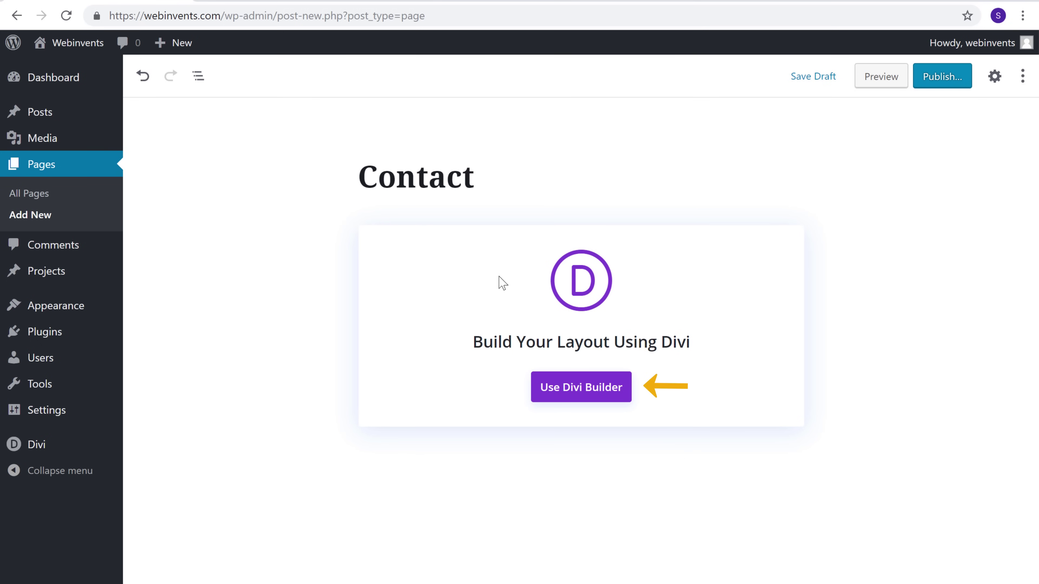
click(580, 395)
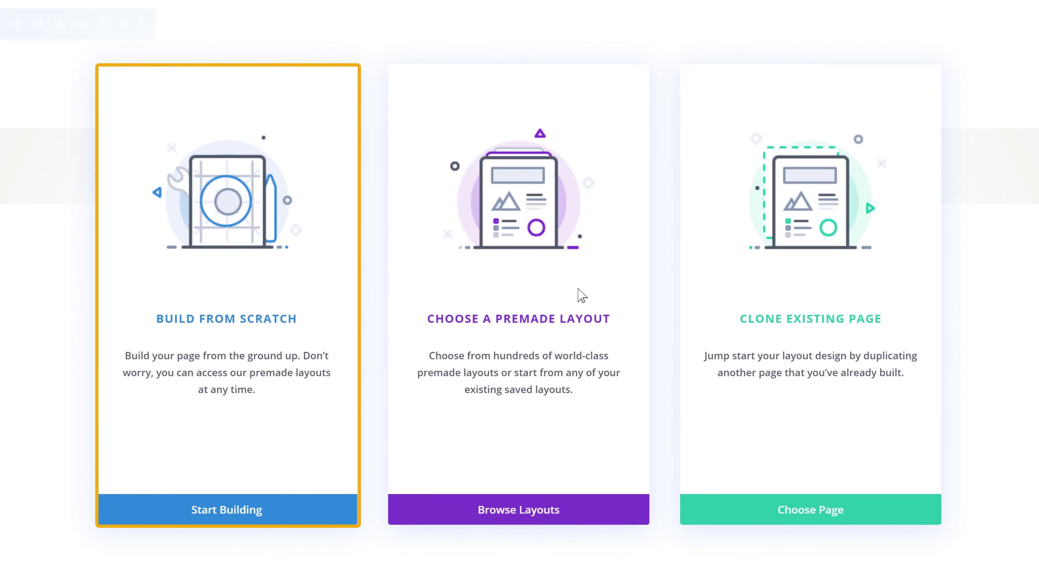
click(220, 323)
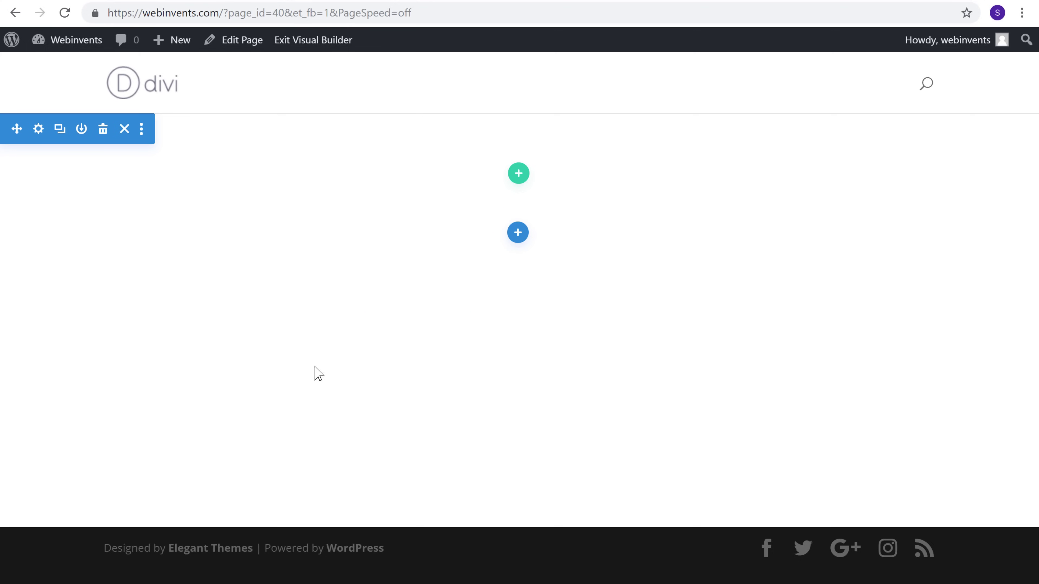
Step: Add a fullwidth section with a Fullwidth Header module titled 'Contact us'
click(519, 236)
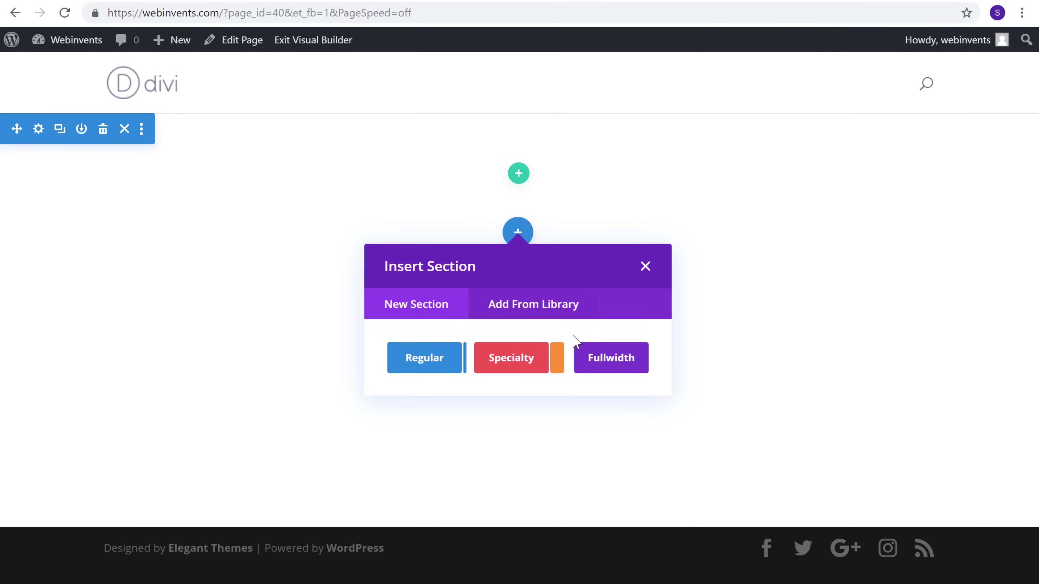
click(594, 368)
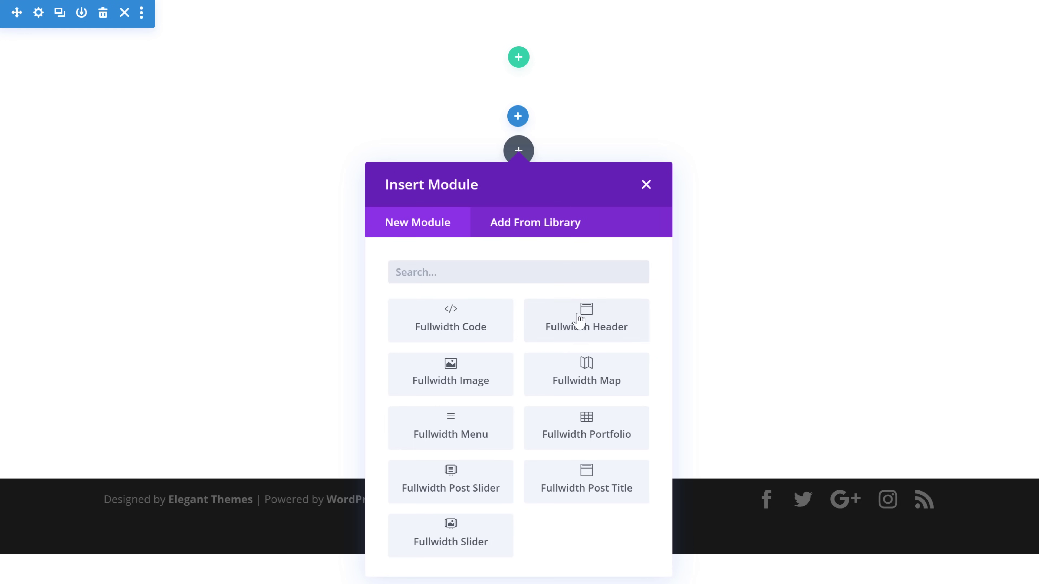
click(576, 337)
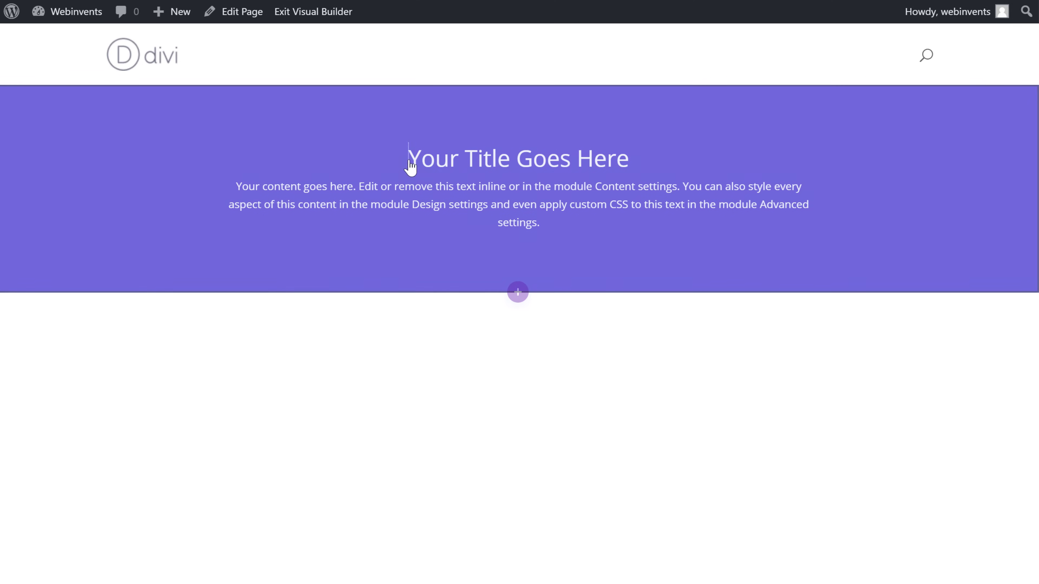
drag(410, 163, 608, 161)
text(Contact us)
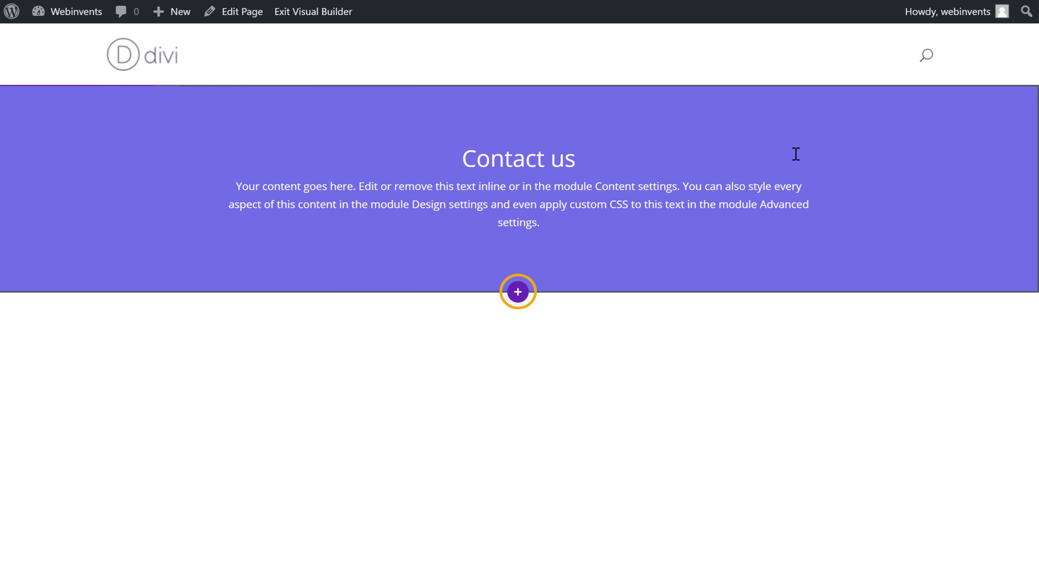
click(517, 292)
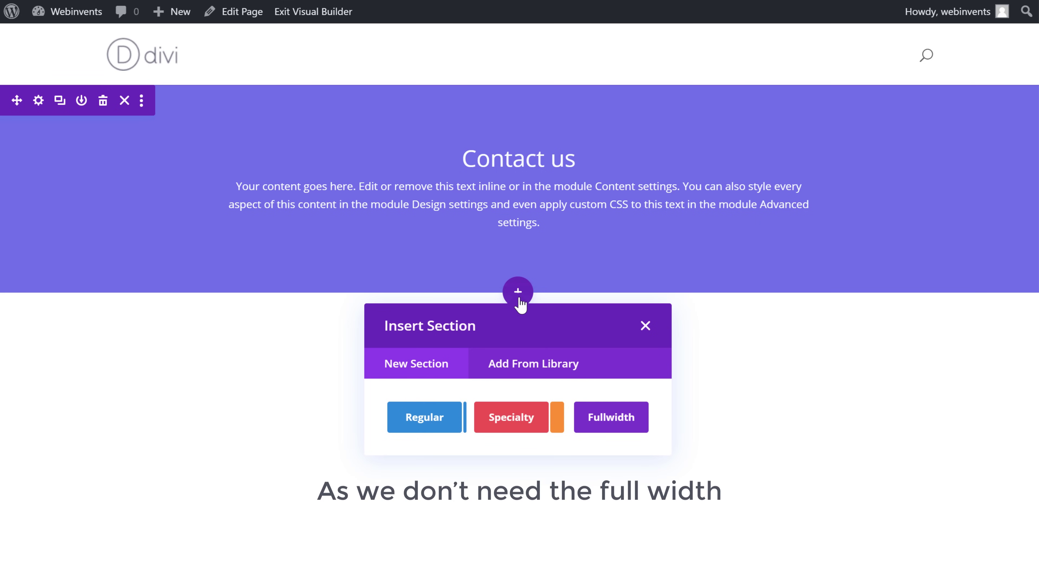
Step: Add a regular section with a two-column row below the header, then insert a module in the left column
scroll(478, 339, down, 2)
click(420, 357)
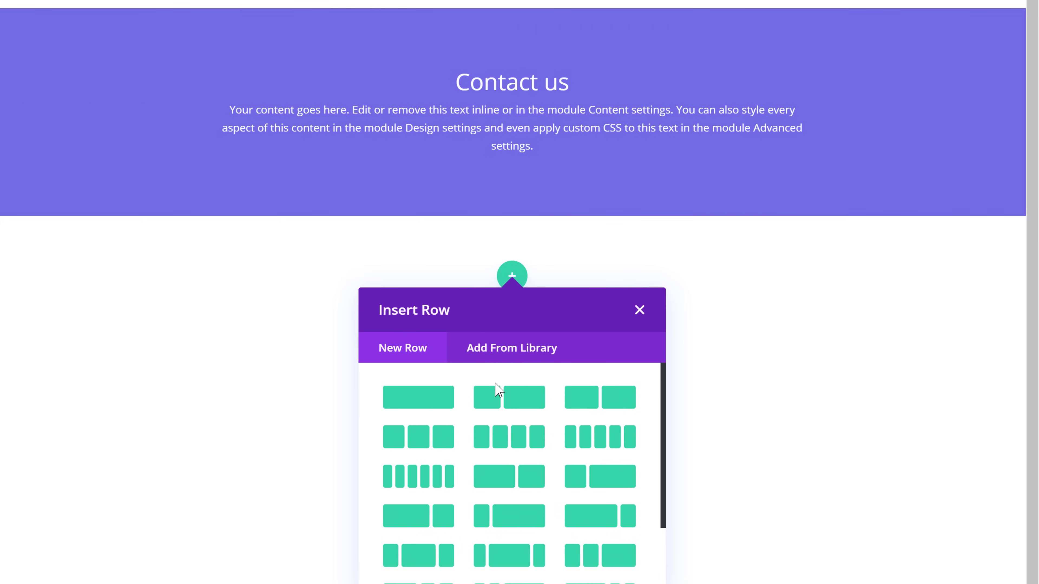
click(505, 408)
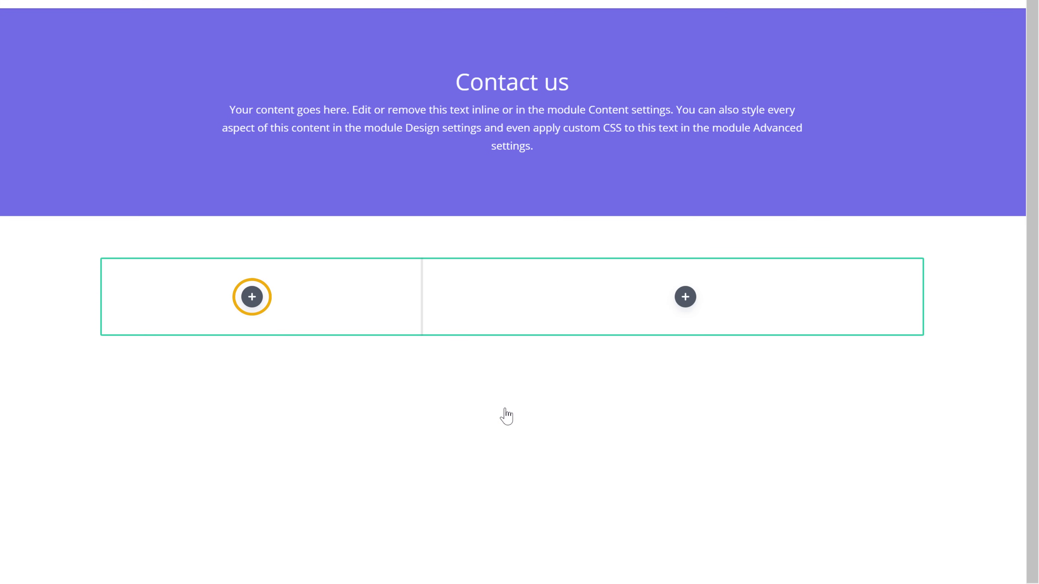
click(251, 305)
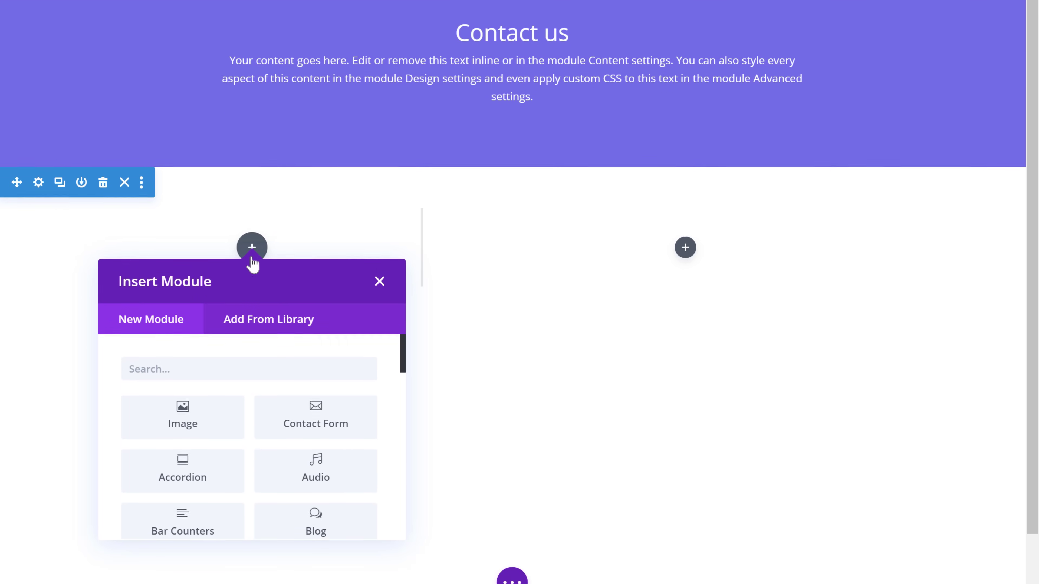
mouse_move(401, 344)
mouse_down()
mouse_move(401, 520)
mouse_move(406, 346)
mouse_up()
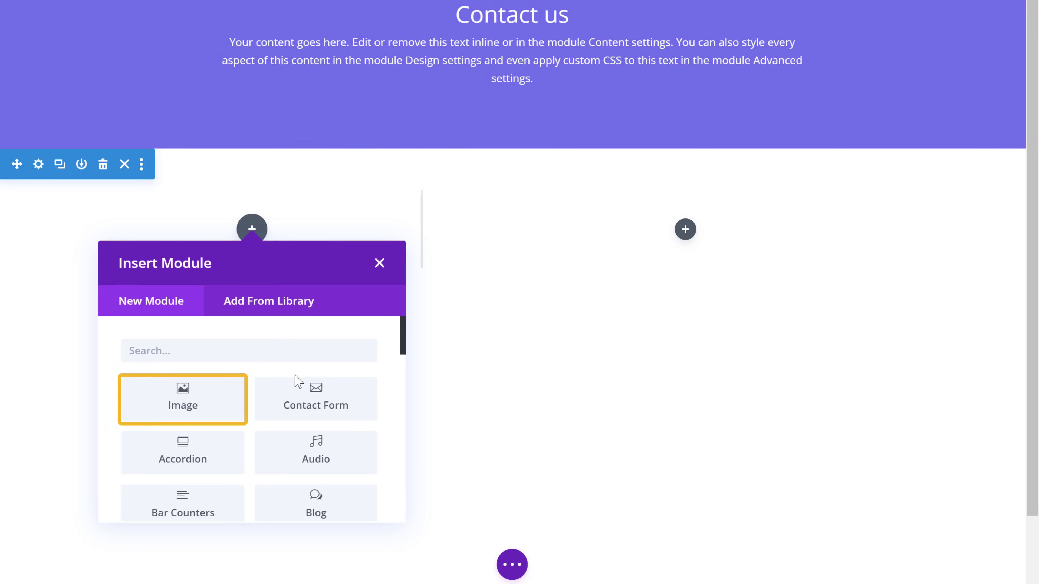
Step: Add an Image module using the uploaded Image.png headphones photo, resized narrower
click(184, 419)
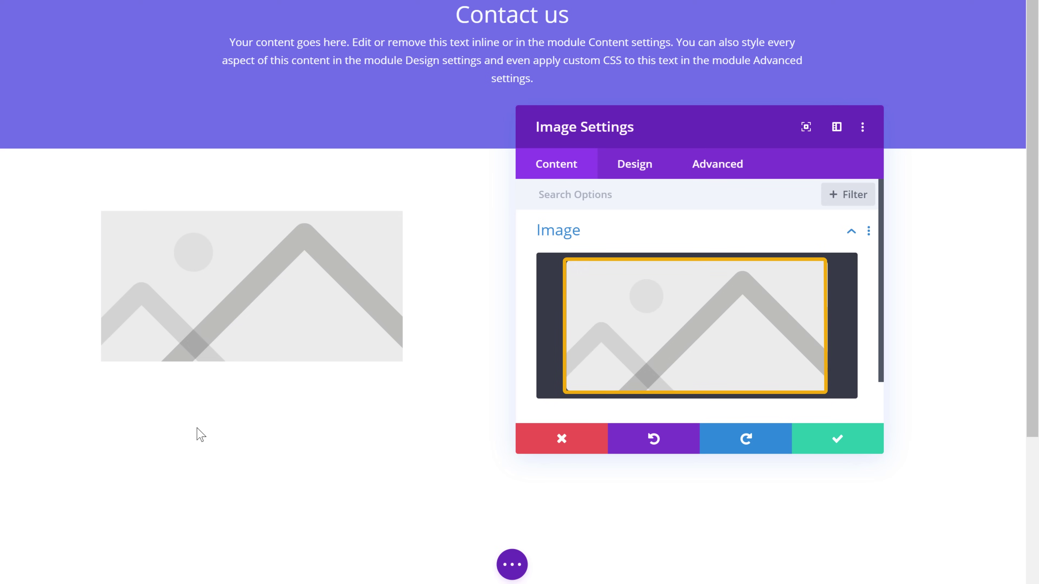
click(661, 400)
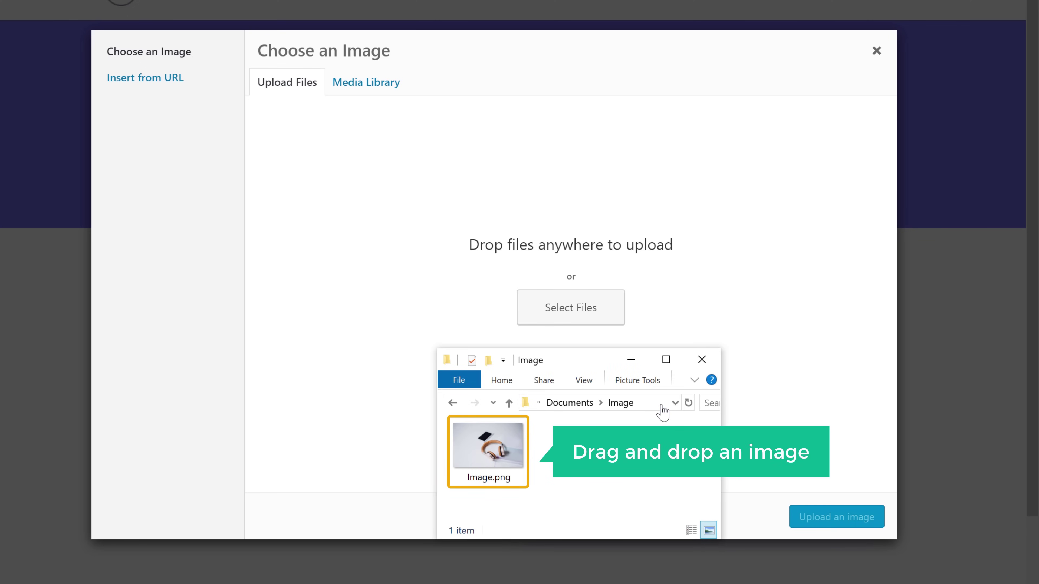
click(489, 470)
drag(489, 469, 517, 254)
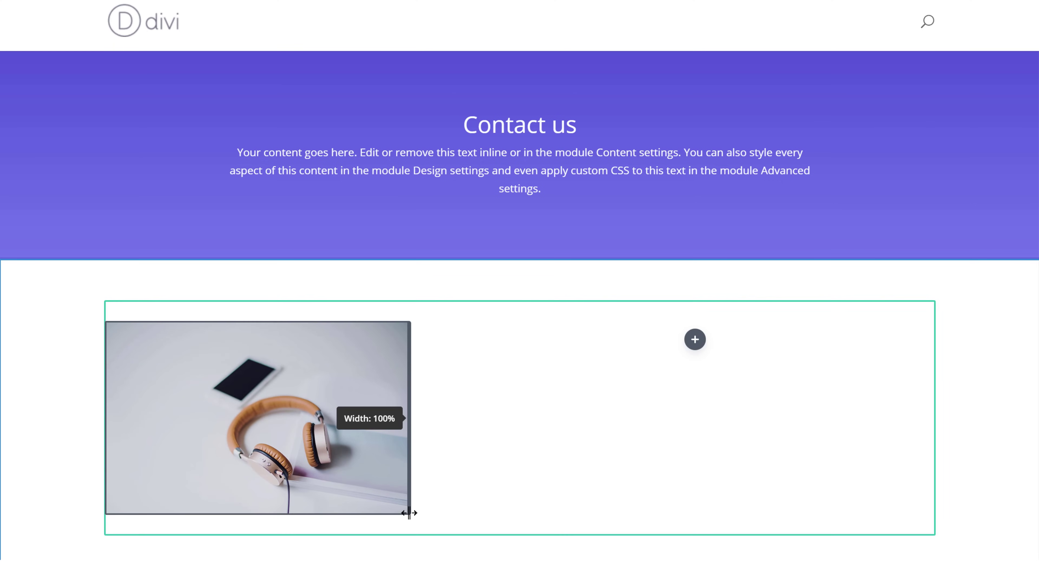
mouse_move(409, 513)
mouse_down()
mouse_move(344, 476)
mouse_move(411, 521)
mouse_up()
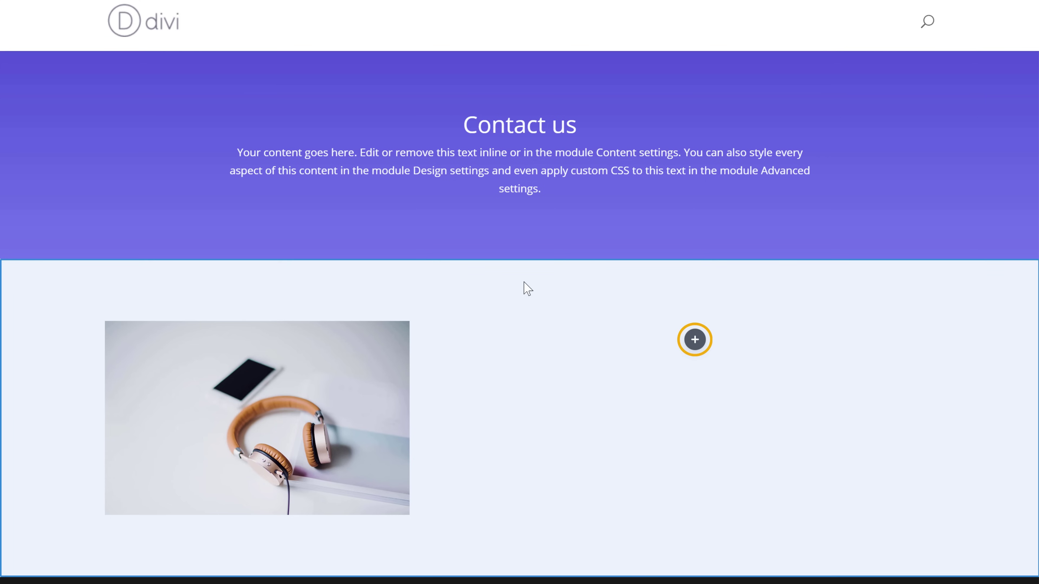
Step: Insert a Contact Form module in the right column beside the photo, then publish the page
scroll(573, 286, down, 2)
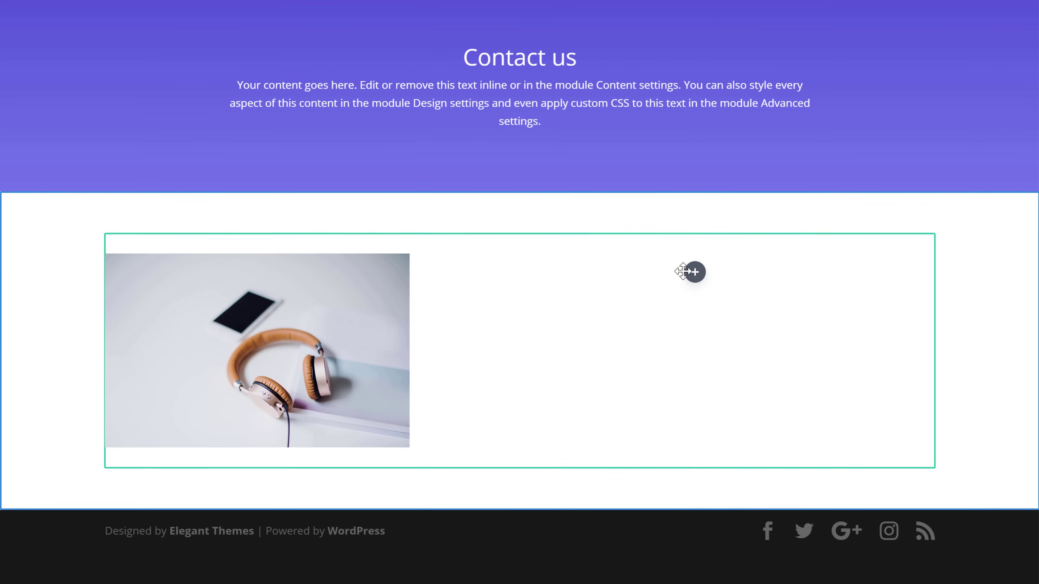
click(694, 272)
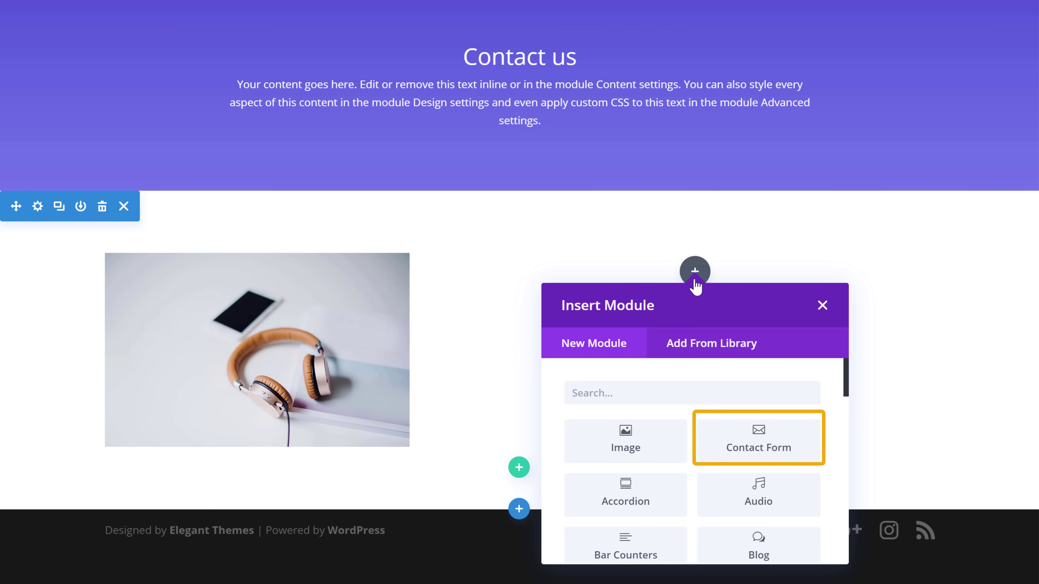
click(758, 459)
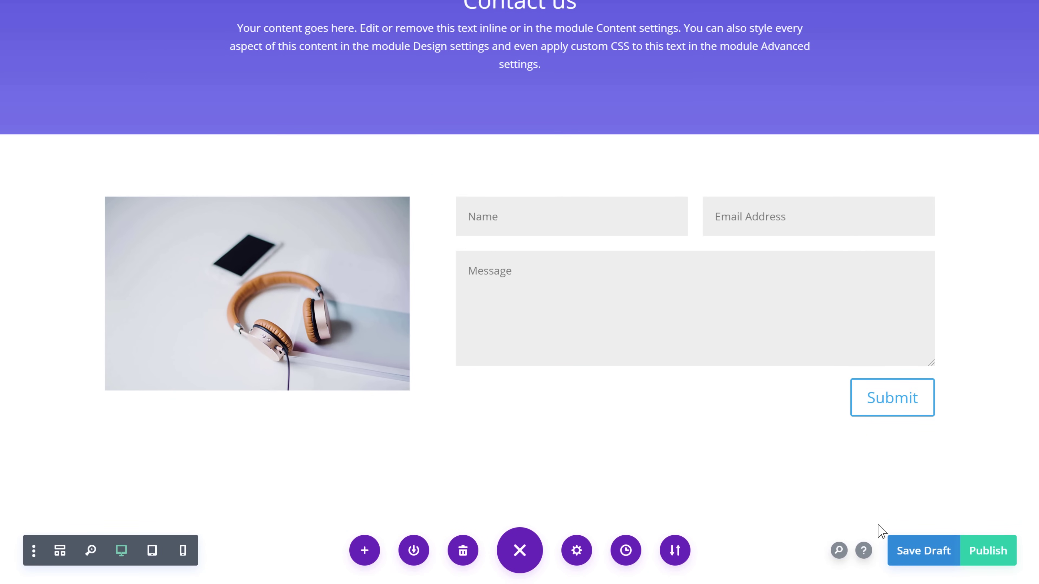
click(985, 566)
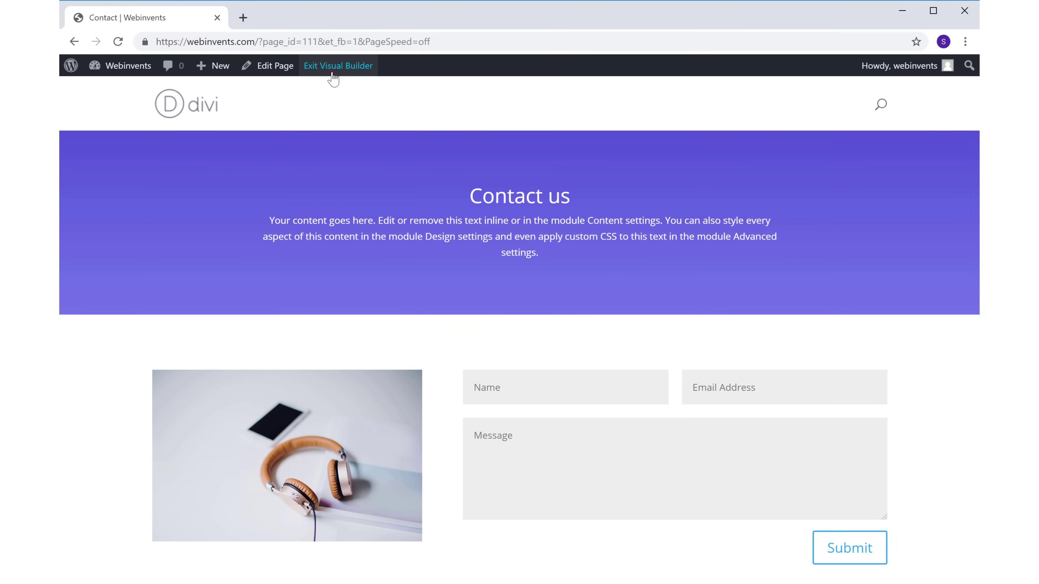
Step: Exit the Visual Builder to view the live Contact page at webinvents.com/contact
click(334, 76)
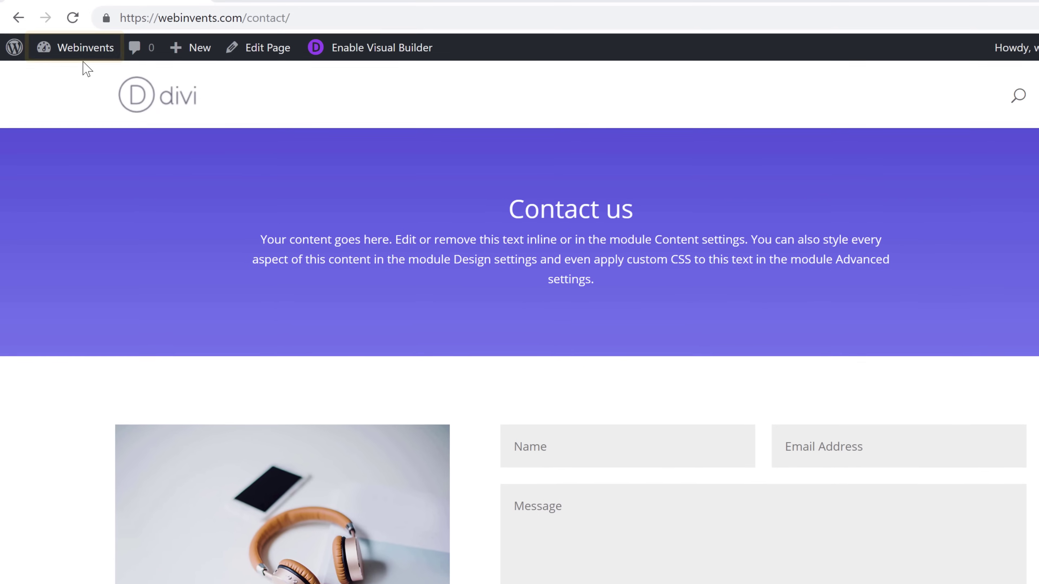
mouse_move(76, 60)
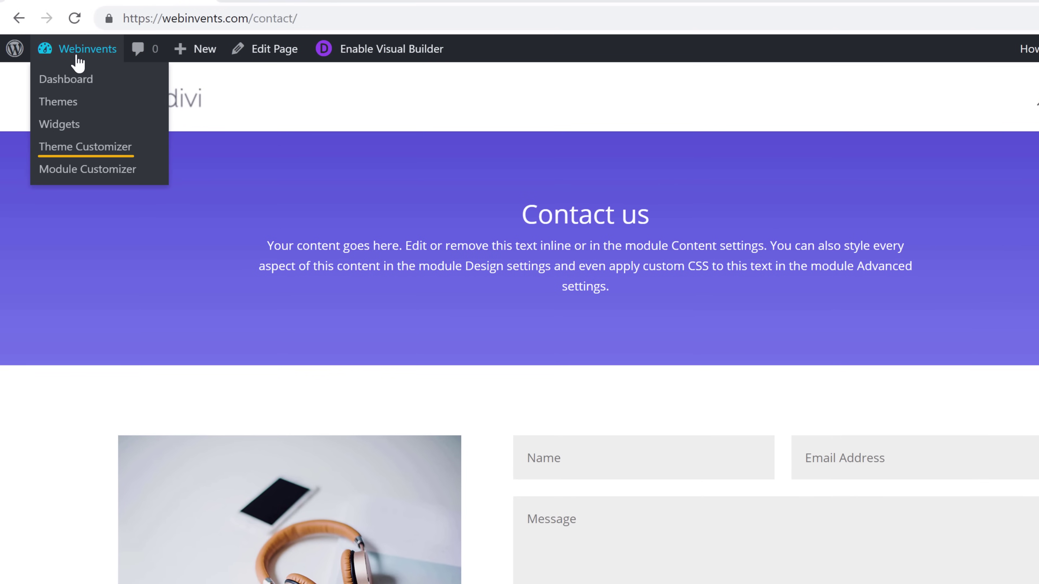
Step: In the Customizer, create a menu named Main Menu on the Primary Menu location and list pages to add
click(62, 153)
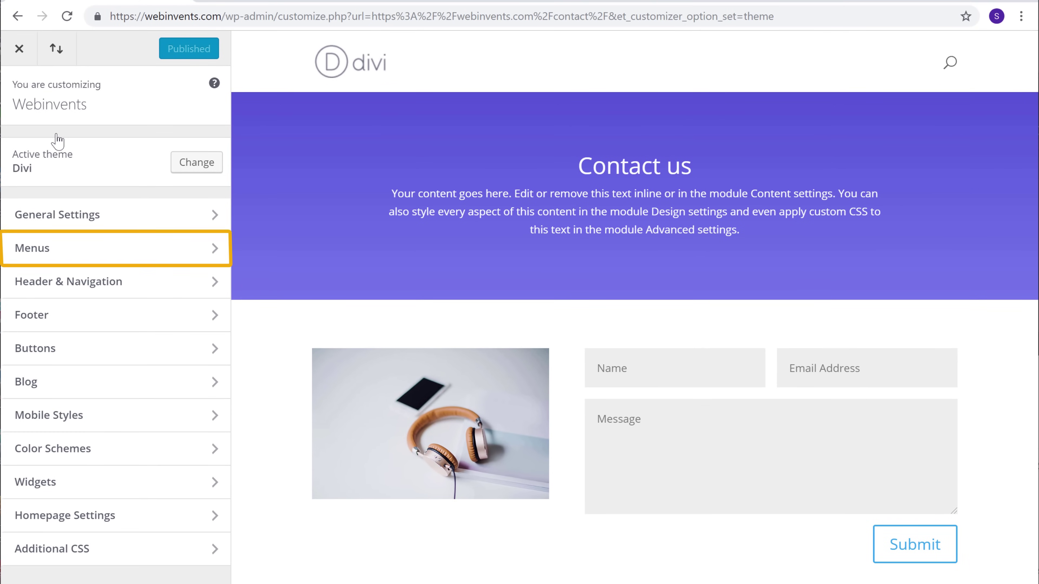
click(33, 256)
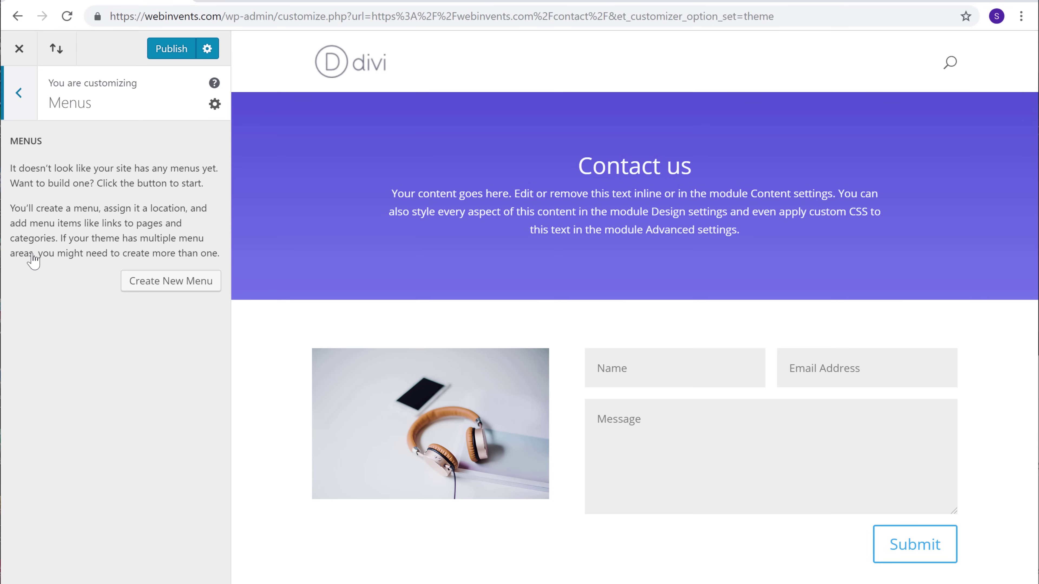
click(151, 292)
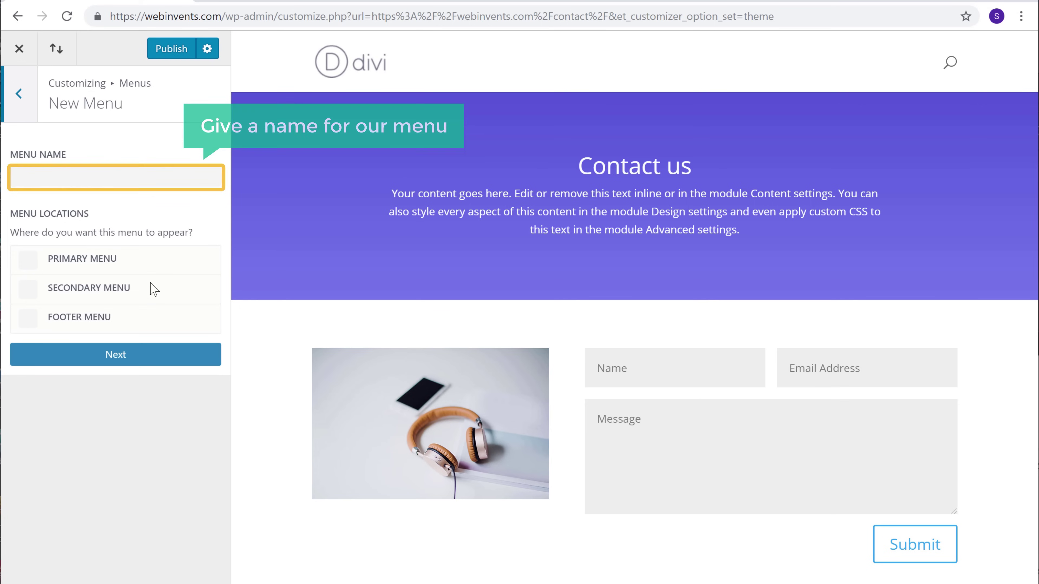
click(123, 179)
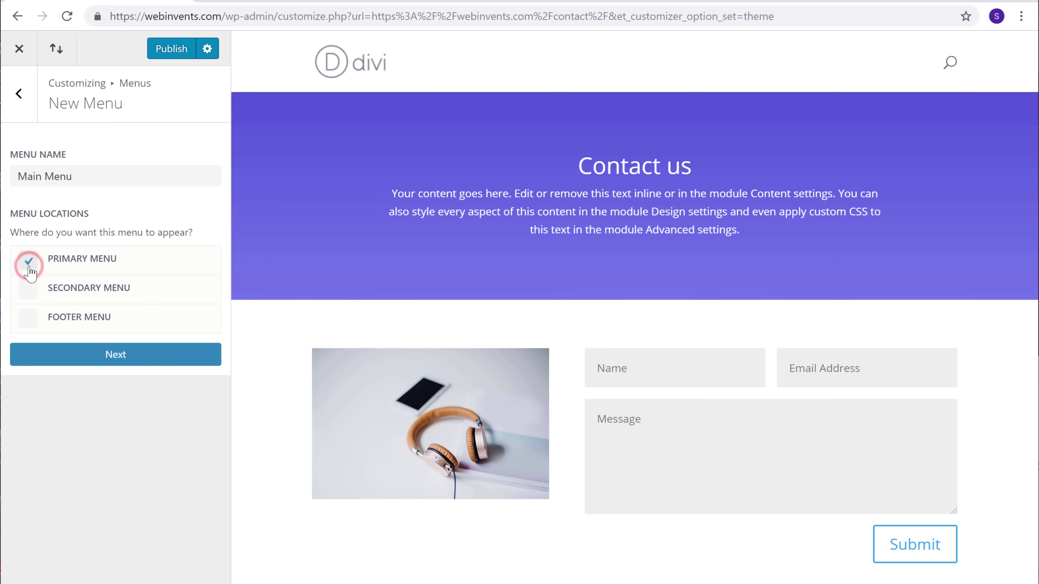
click(117, 366)
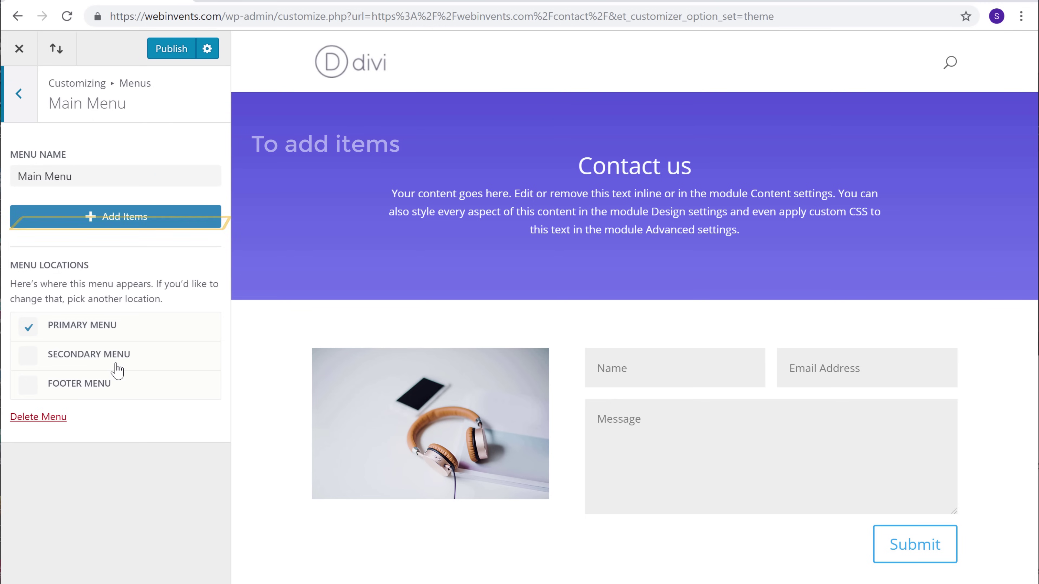
click(117, 225)
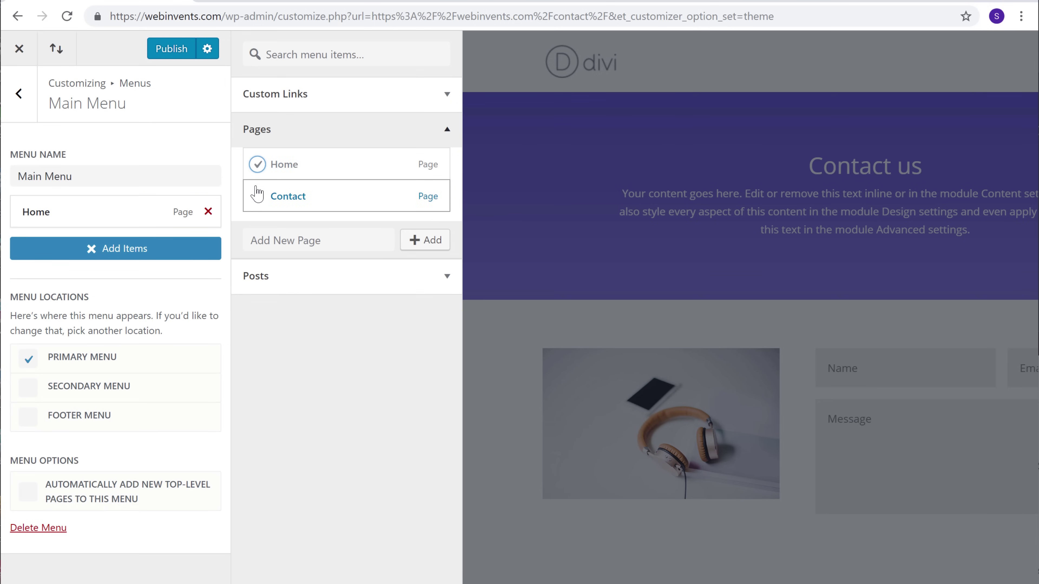
Step: Add the Home and Contact pages to Main Menu, publish, and exit to the live site
click(258, 210)
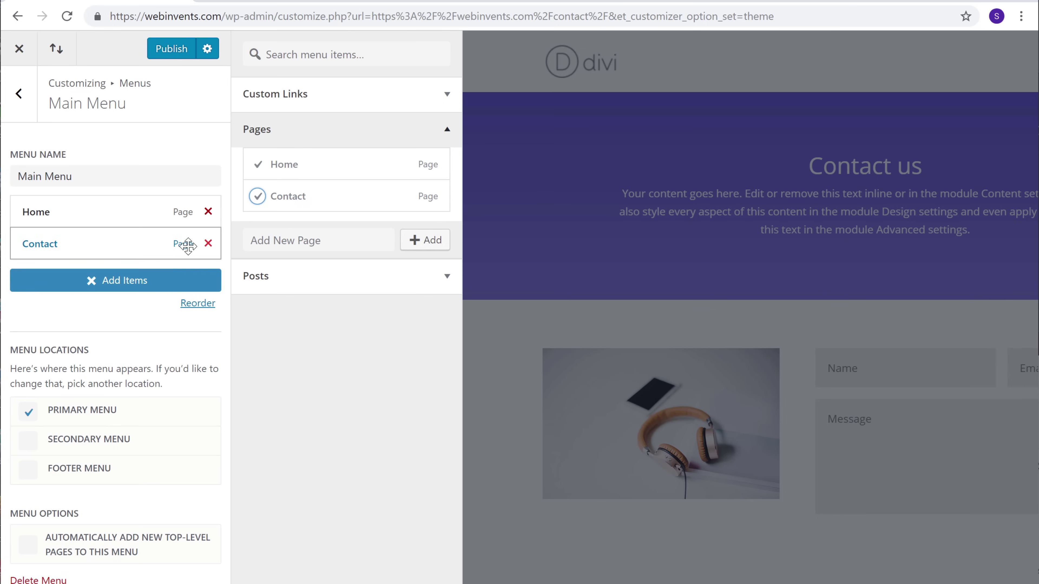
click(118, 291)
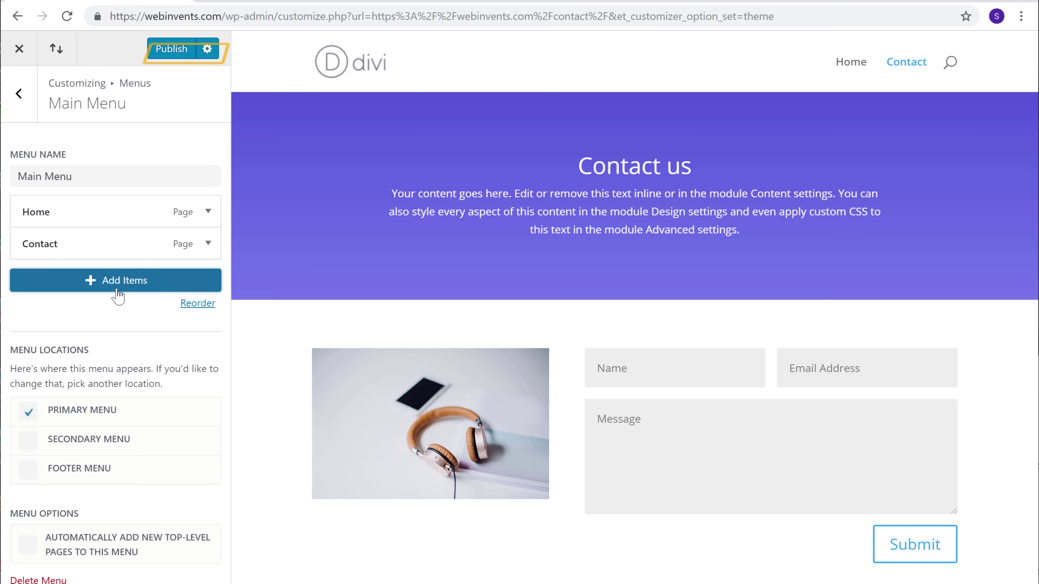
click(170, 55)
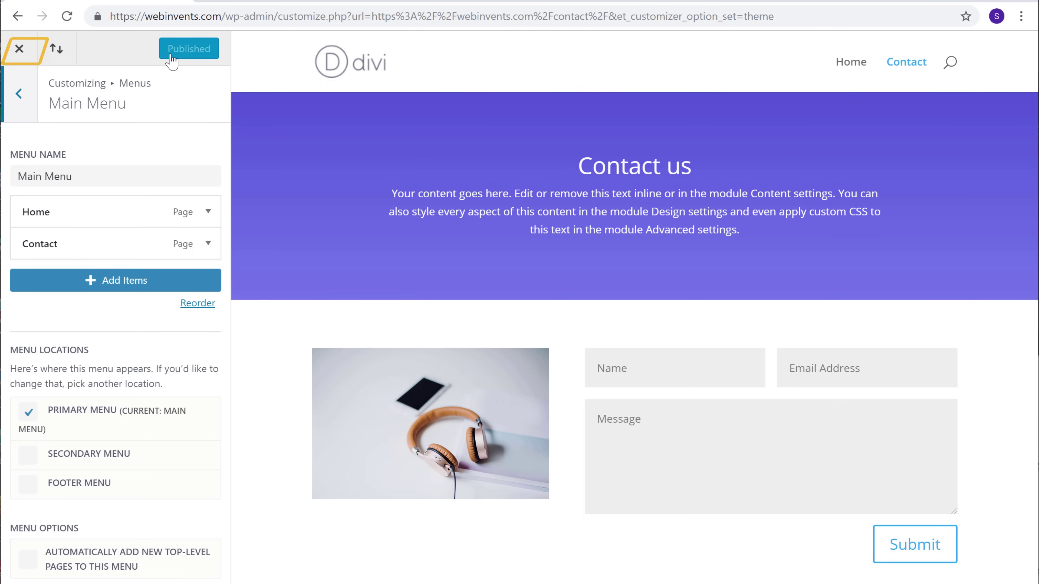
click(22, 53)
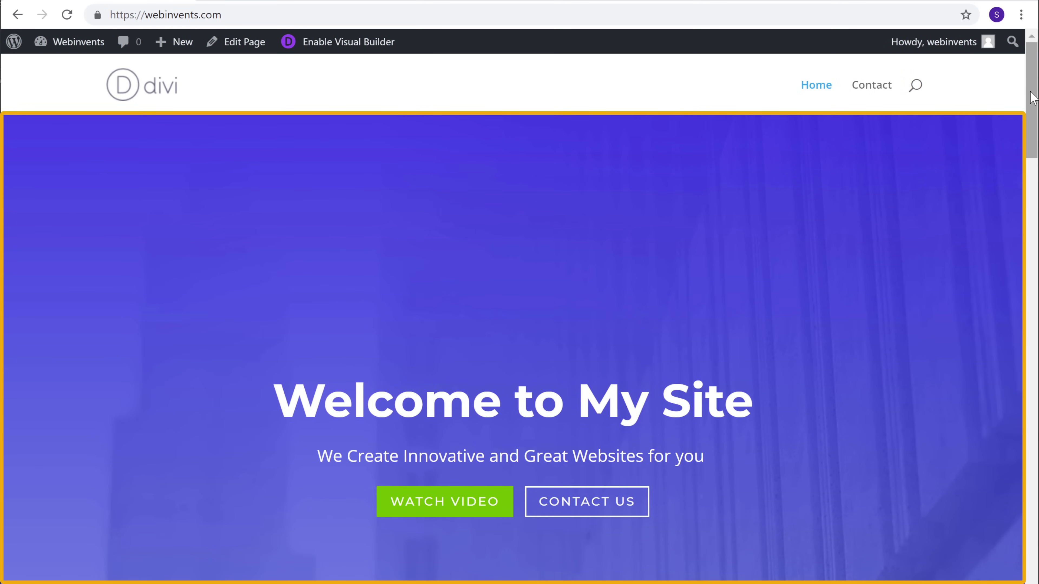
Step: Go from the homepage to the admin Dashboard through the Webinvents site-name menu
mouse_move(1032, 99)
mouse_down()
mouse_move(1035, 565)
mouse_move(1035, 118)
mouse_up()
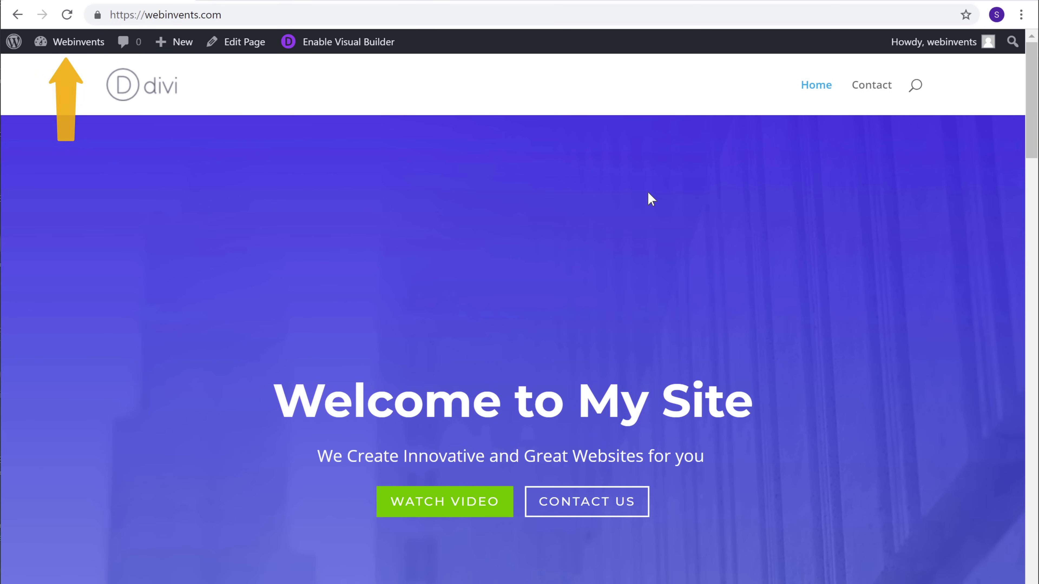
mouse_move(77, 54)
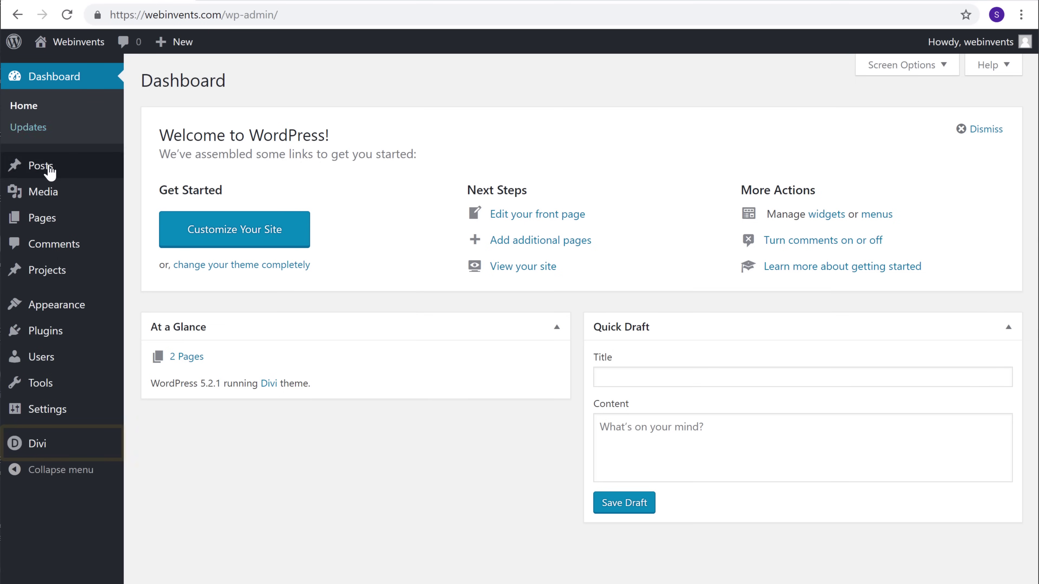
Step: Upload the Logo image as the site logo in Divi Theme Options and save the changes
click(36, 446)
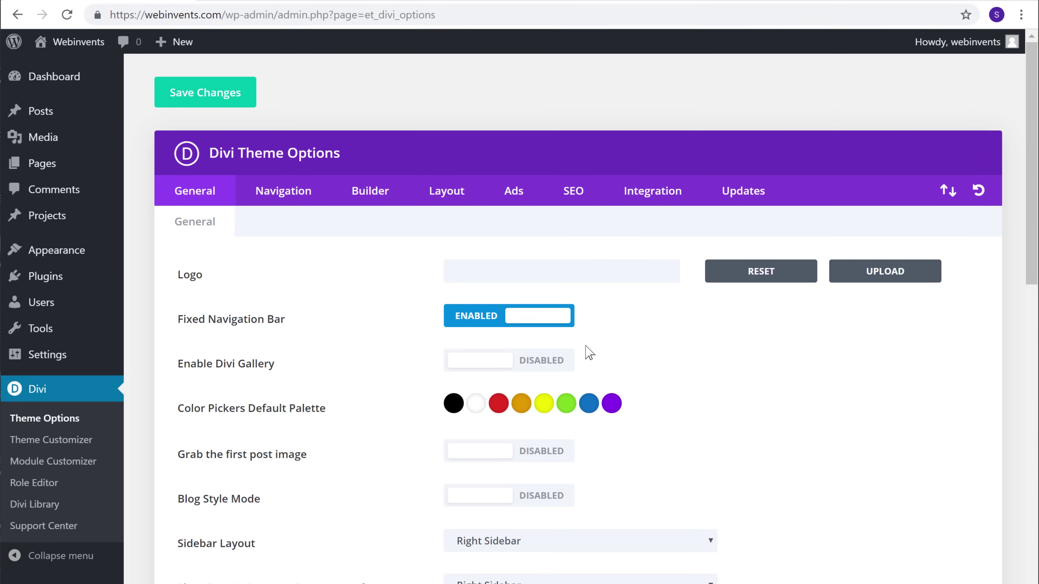
click(875, 272)
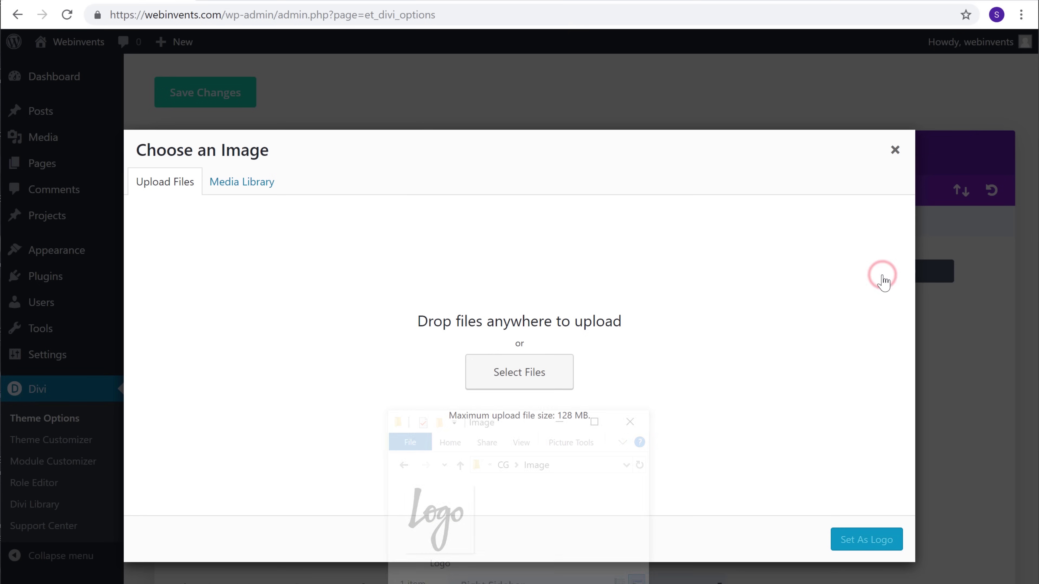
drag(442, 528, 523, 304)
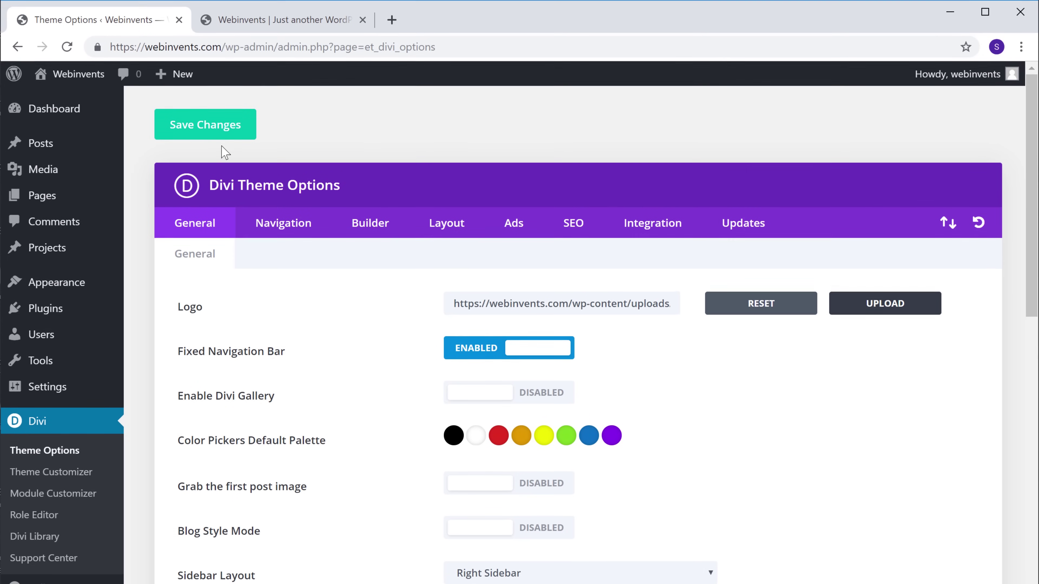
click(209, 71)
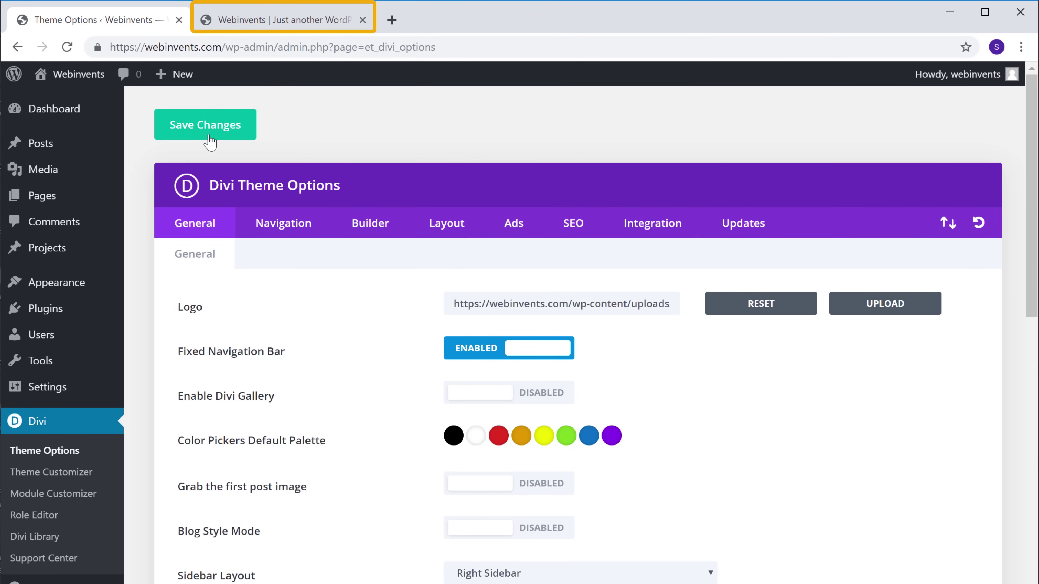
click(270, 29)
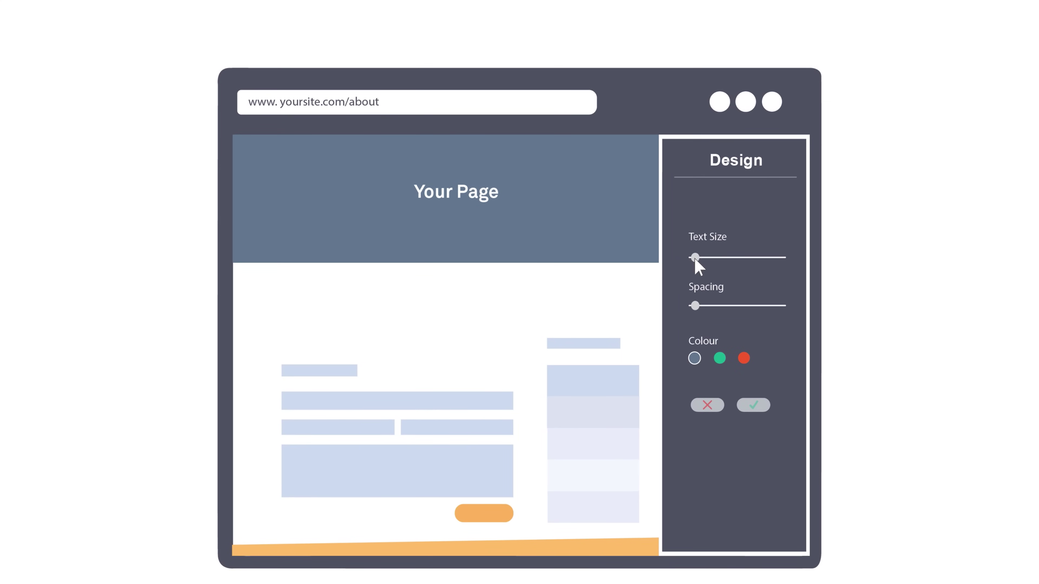
Step: Open the Contact page, now showing the new logo, in Divi's Visual Builder
drag(695, 257, 736, 258)
drag(455, 262, 455, 308)
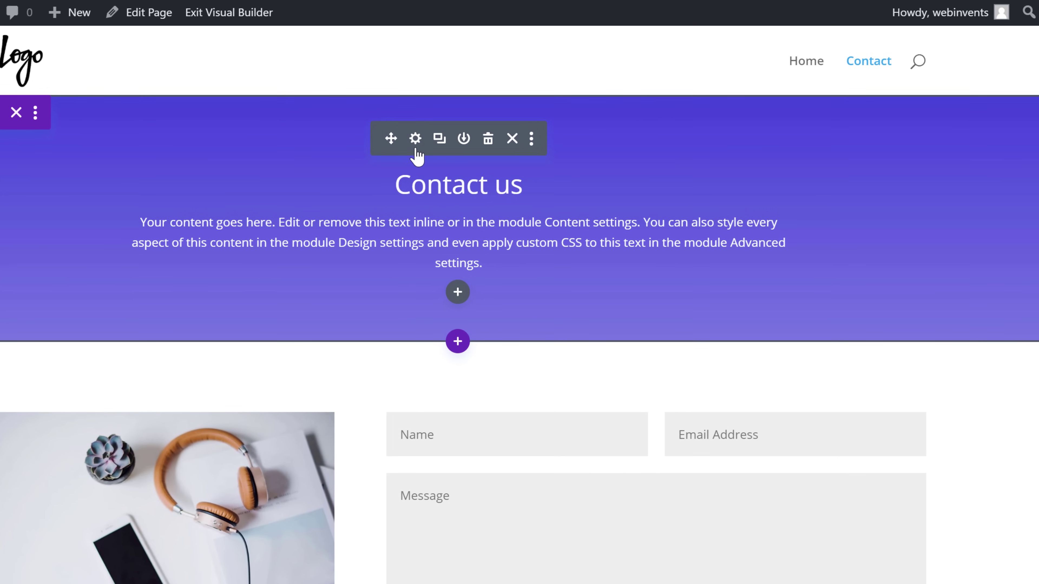
Step: Set the Fullwidth Header's 'Contact us' title to 54px in the Alike font and save the header settings
click(481, 187)
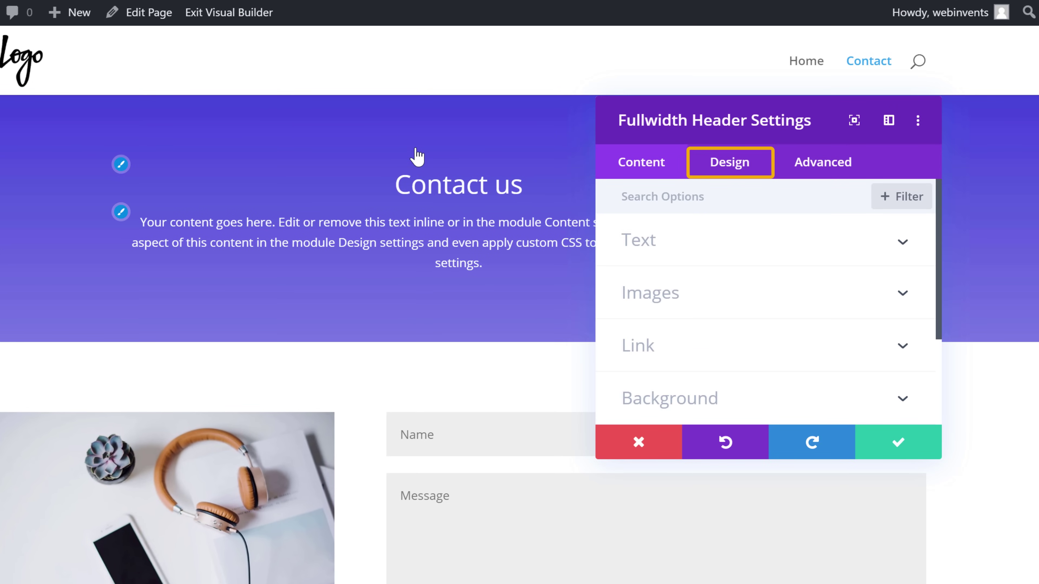
click(731, 179)
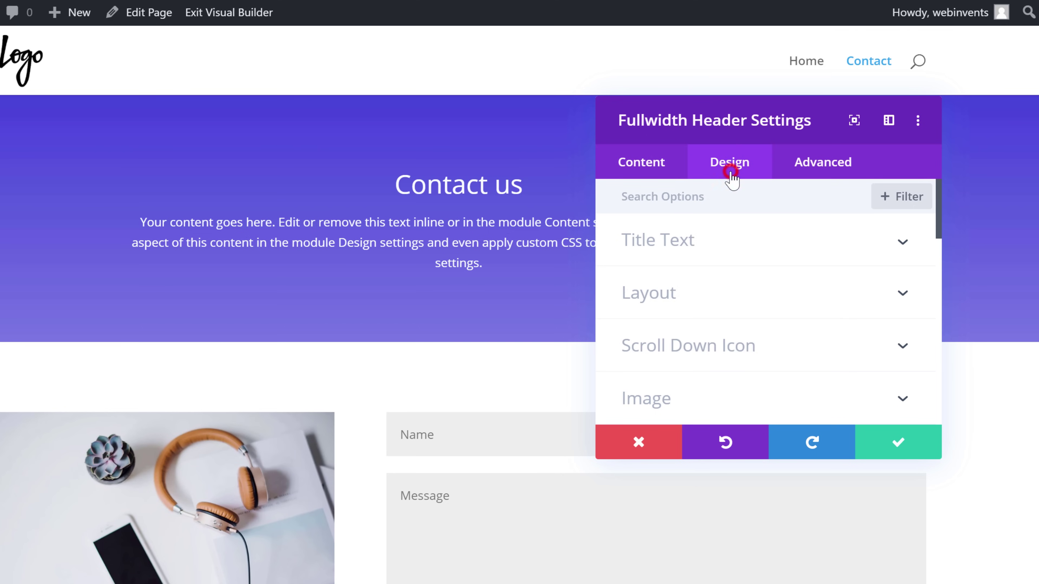
mouse_move(937, 235)
mouse_down()
mouse_move(939, 423)
mouse_move(957, 305)
mouse_move(941, 231)
mouse_up()
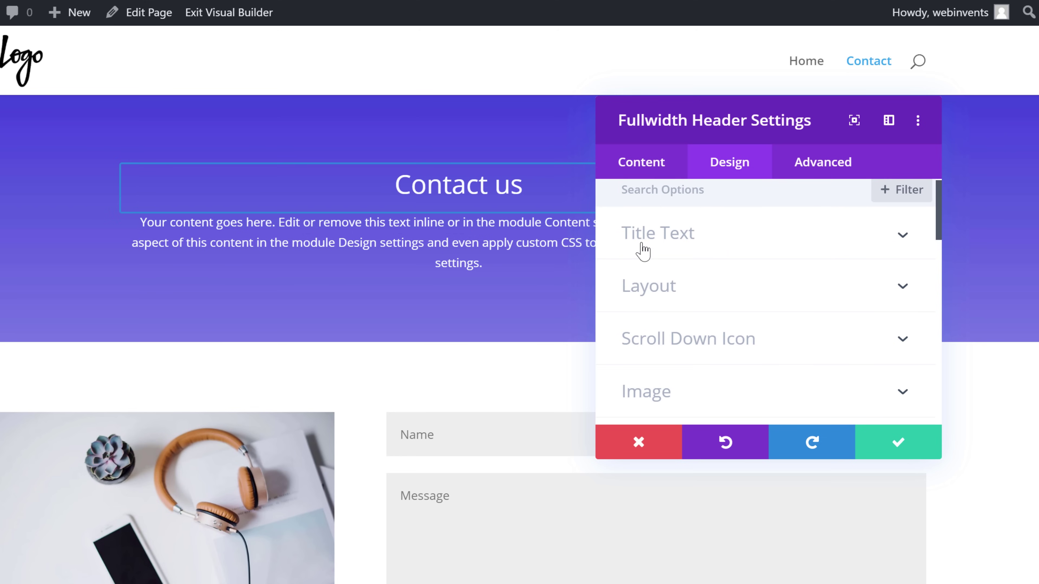
click(643, 252)
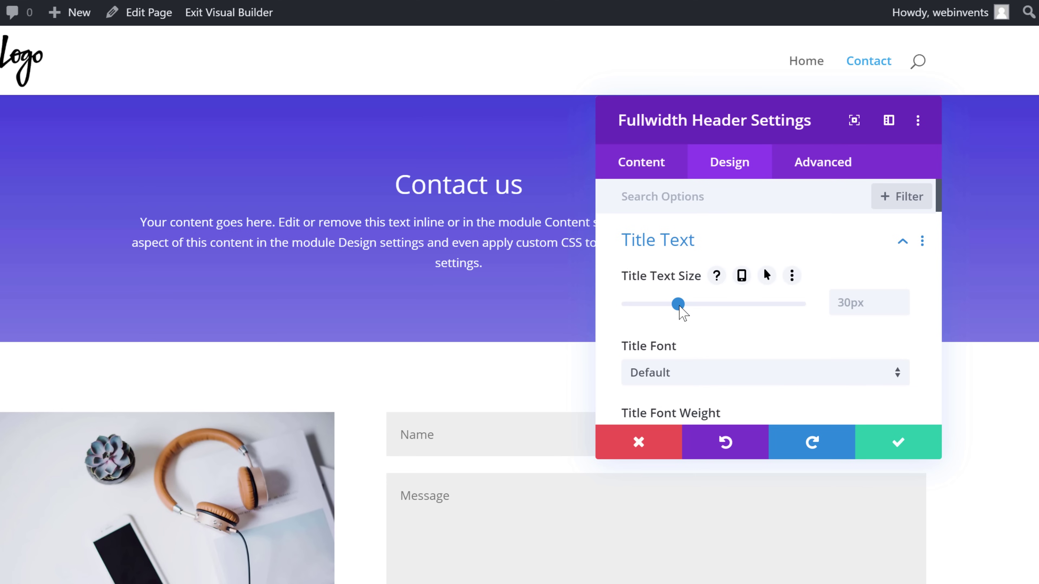
drag(679, 307, 720, 308)
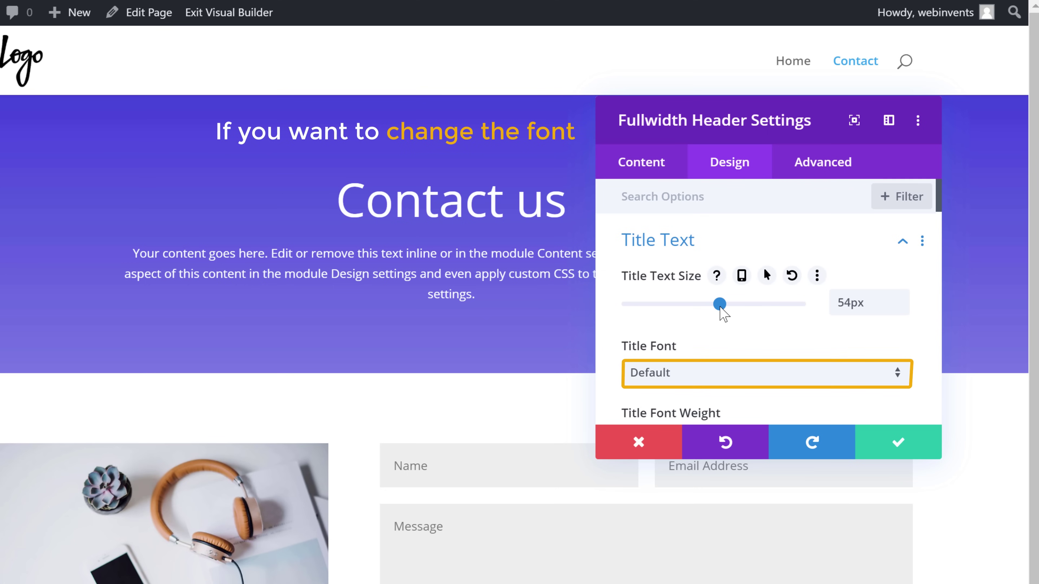
click(648, 378)
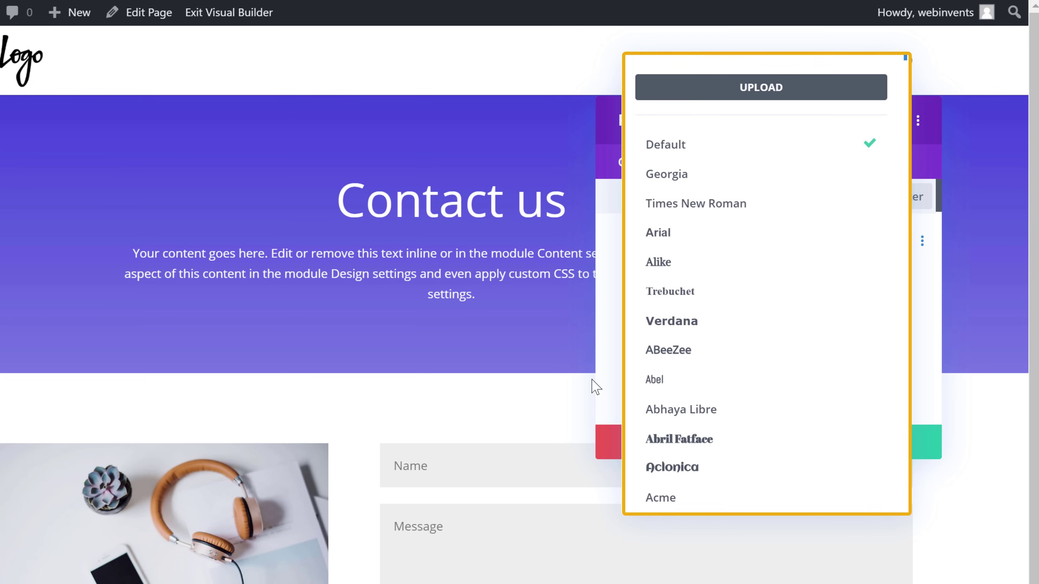
click(654, 266)
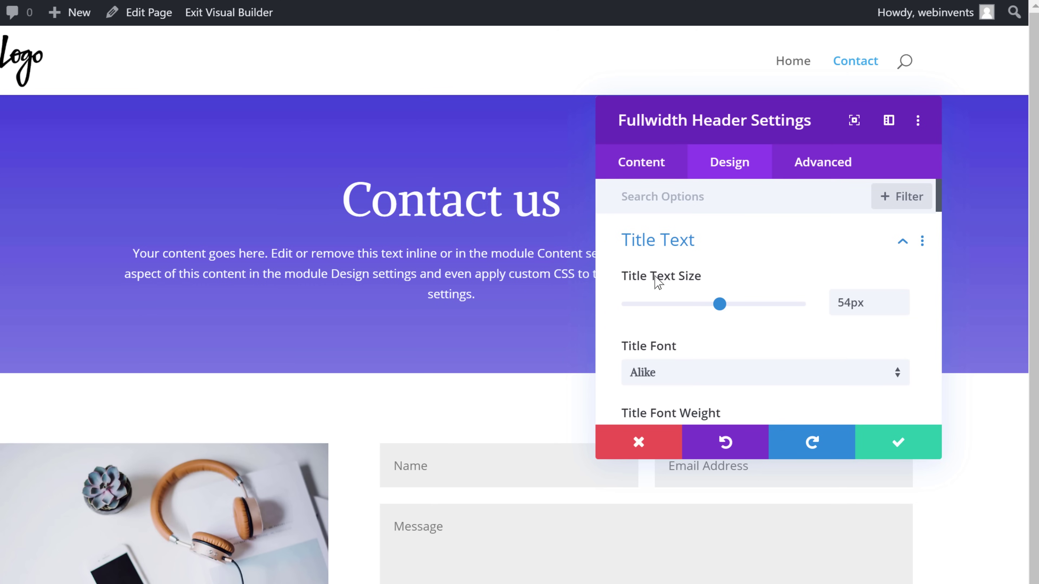
click(898, 442)
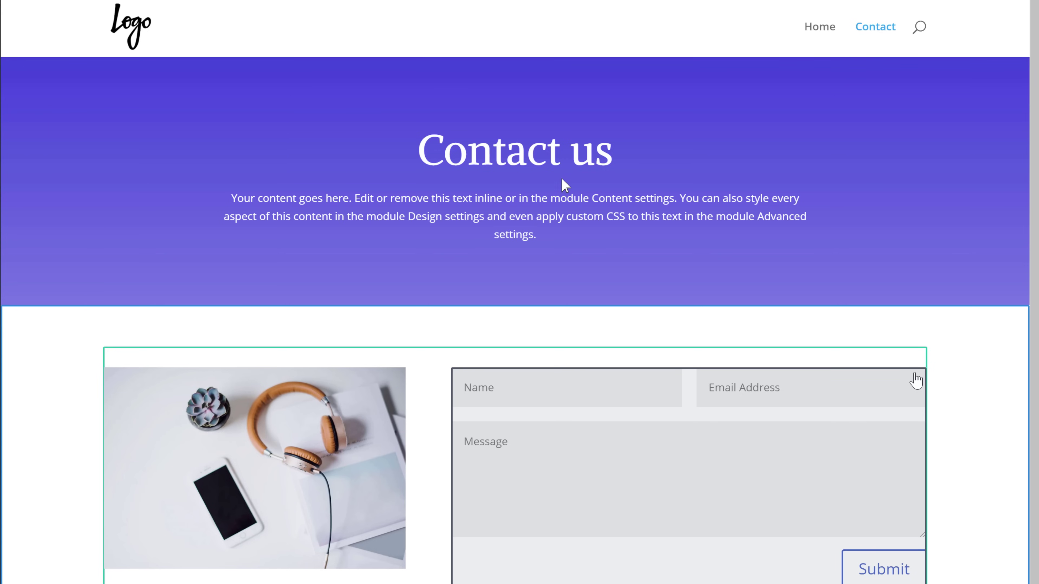
Step: Increase the purple header section's top and bottom padding to make it taller
mouse_move(511, 82)
drag(509, 82, 508, 118)
drag(516, 315, 529, 400)
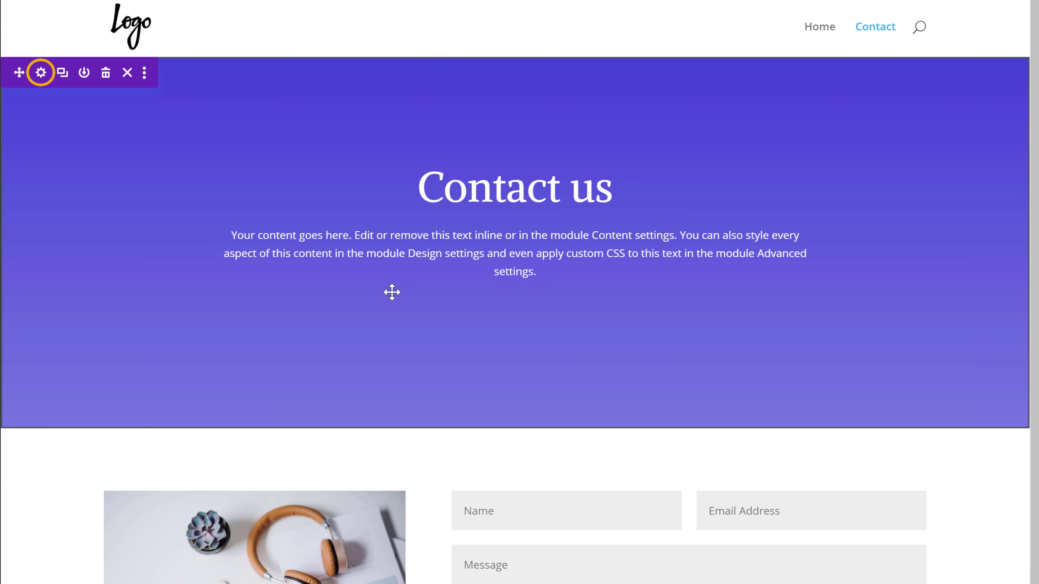
Step: Give the header section a mountain-shaped bottom divider with a height of 158px
click(41, 75)
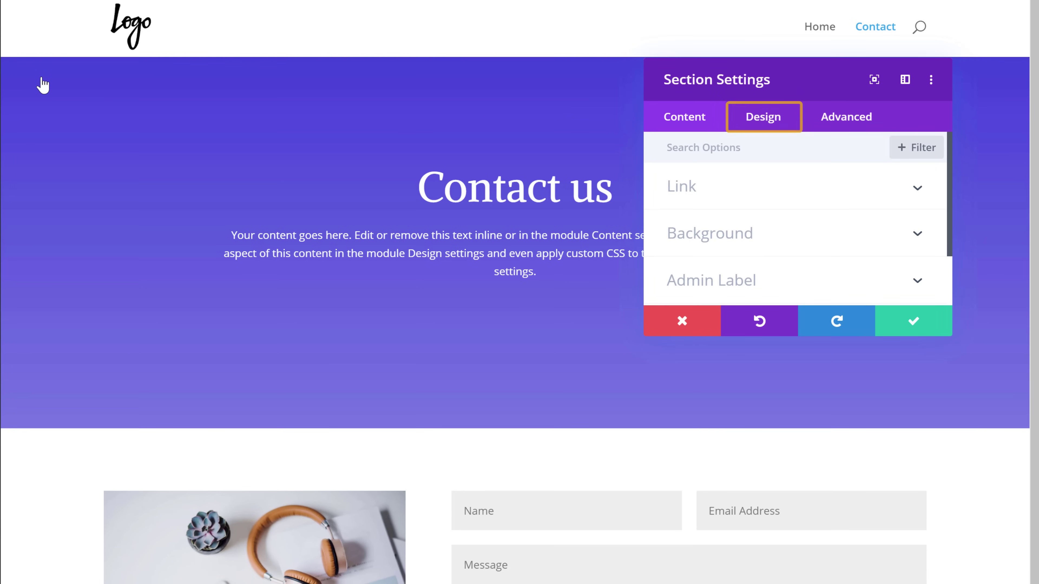
click(761, 128)
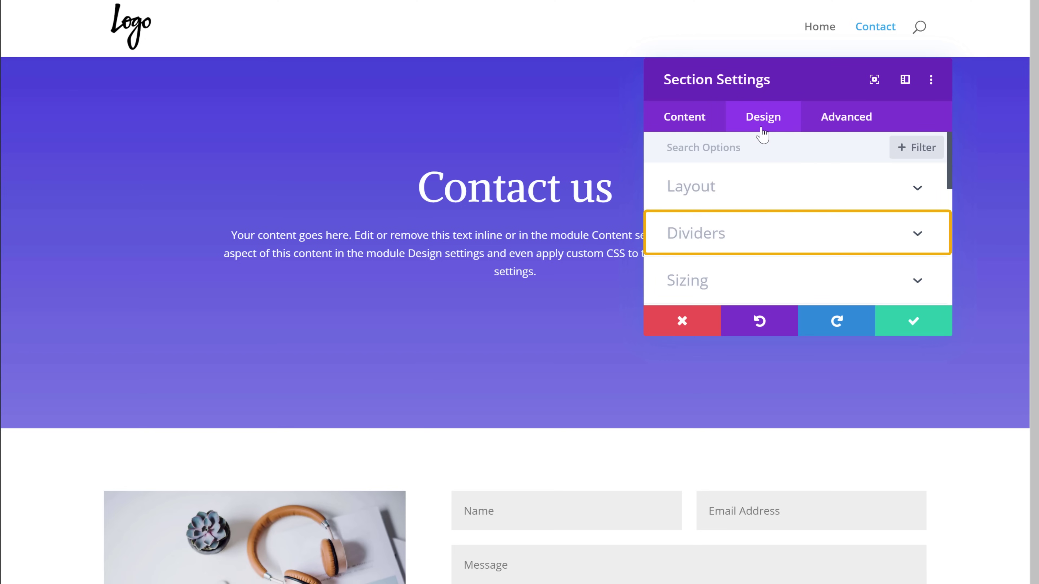
click(688, 246)
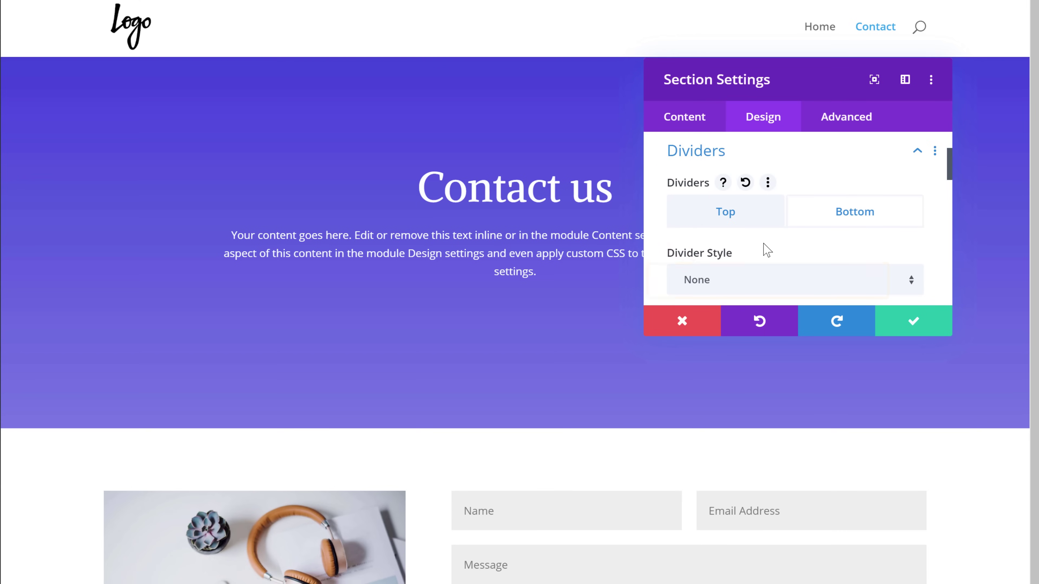
click(696, 285)
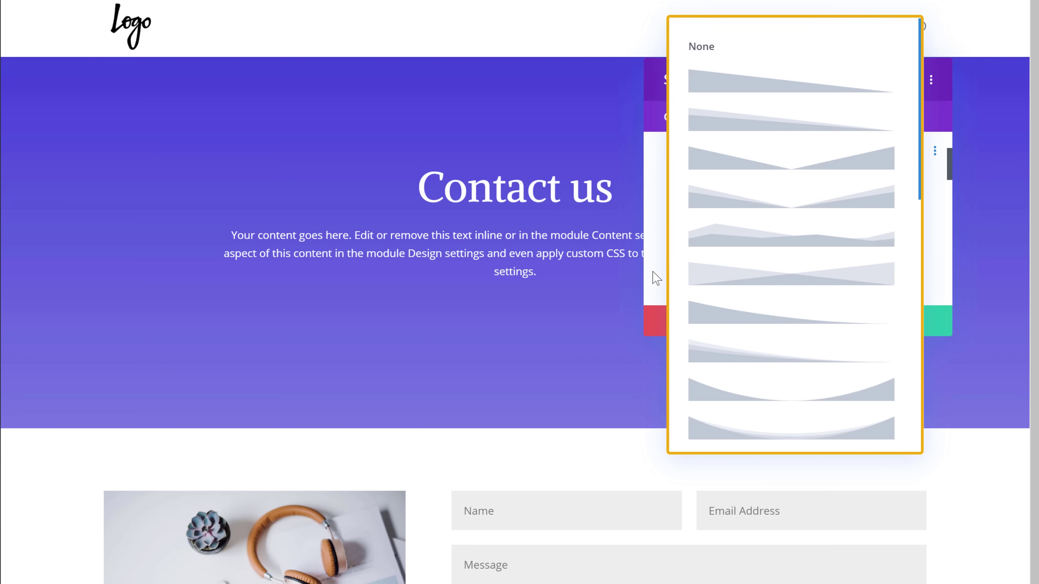
click(720, 237)
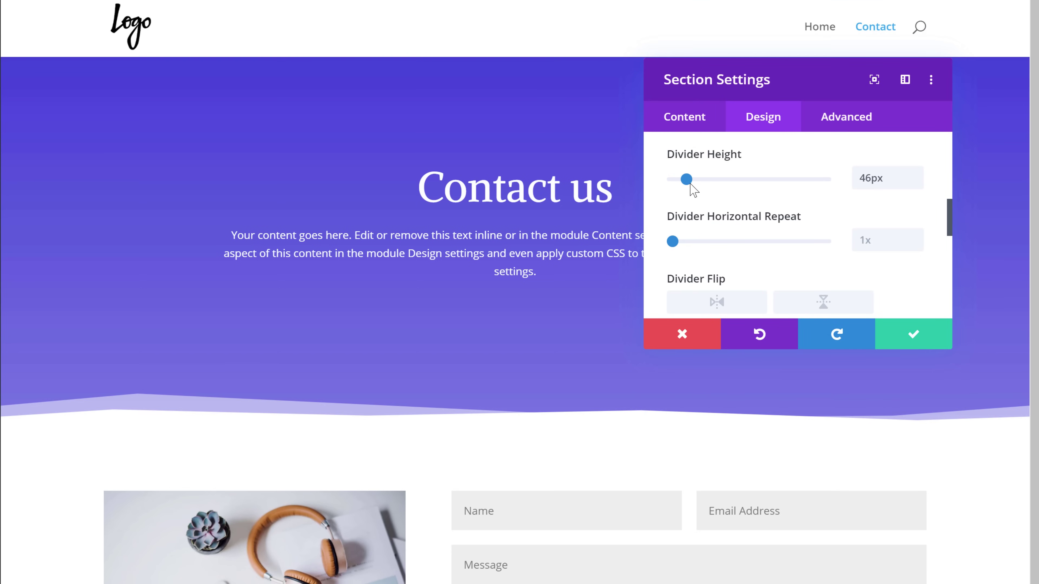
drag(689, 184, 722, 184)
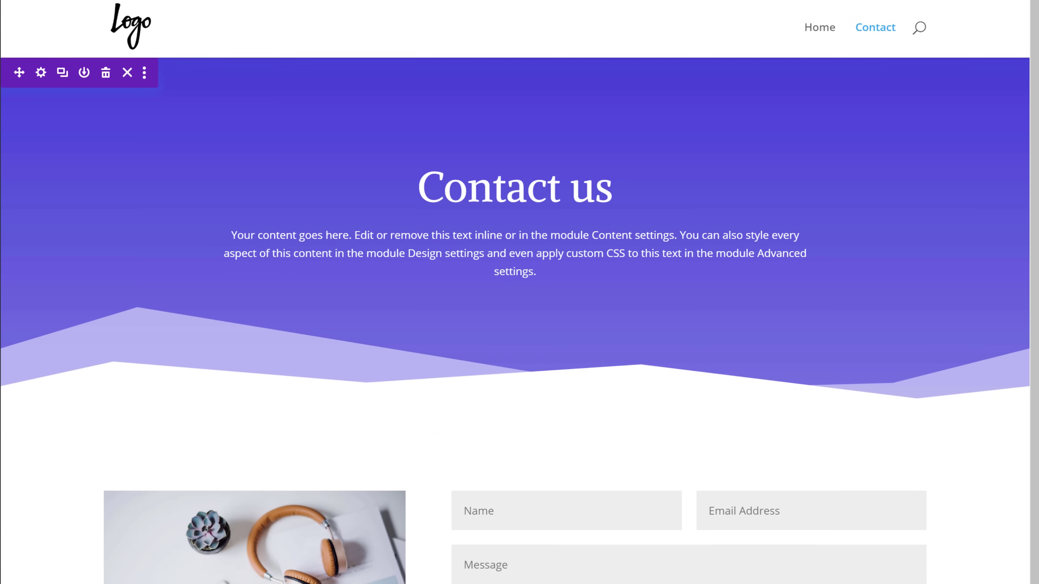
Step: Save the Contact page and return to the tab with the live Contact page
scroll(519, 292, down, 3)
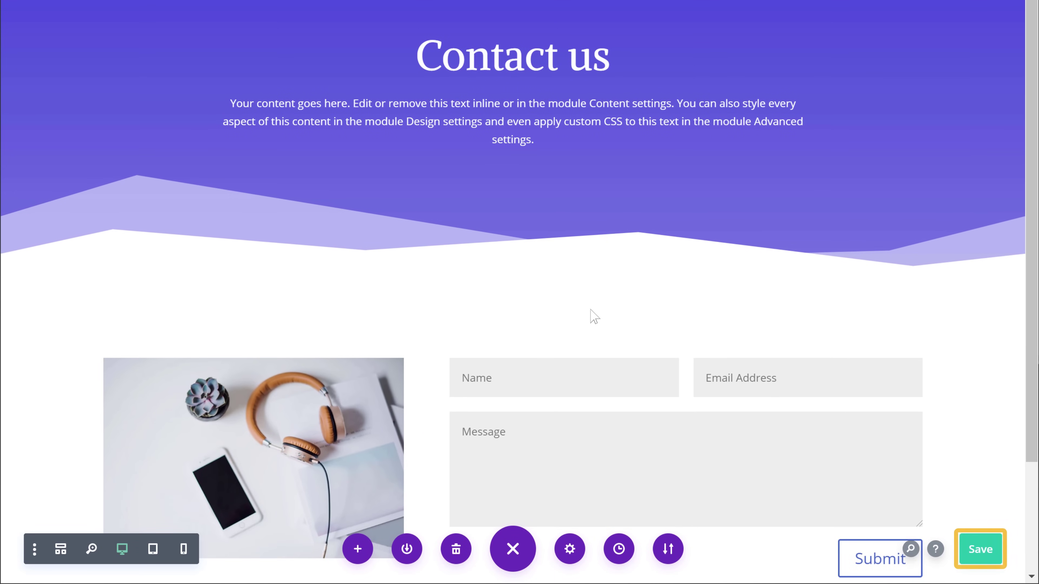
click(981, 559)
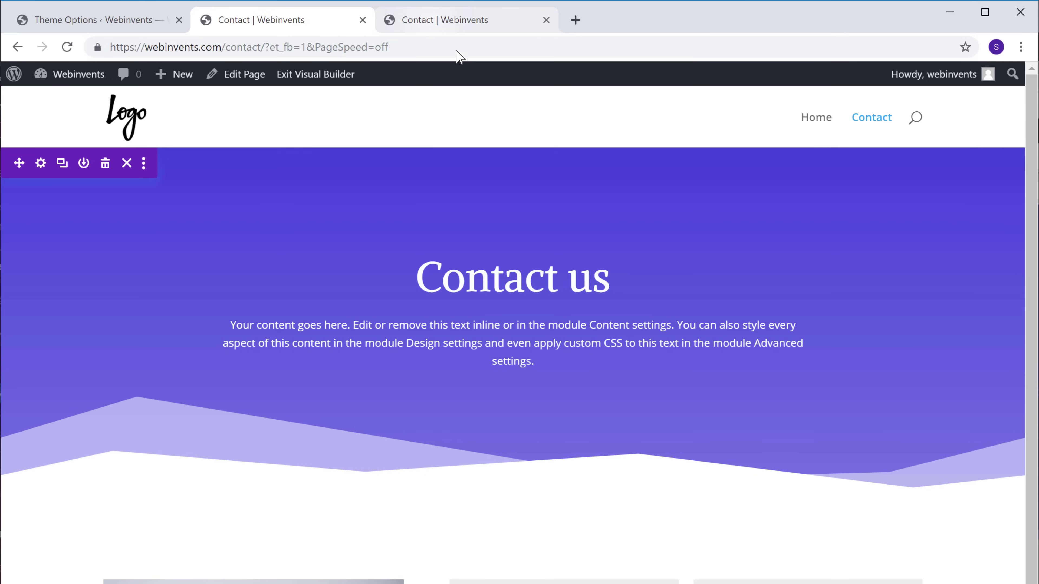
click(430, 23)
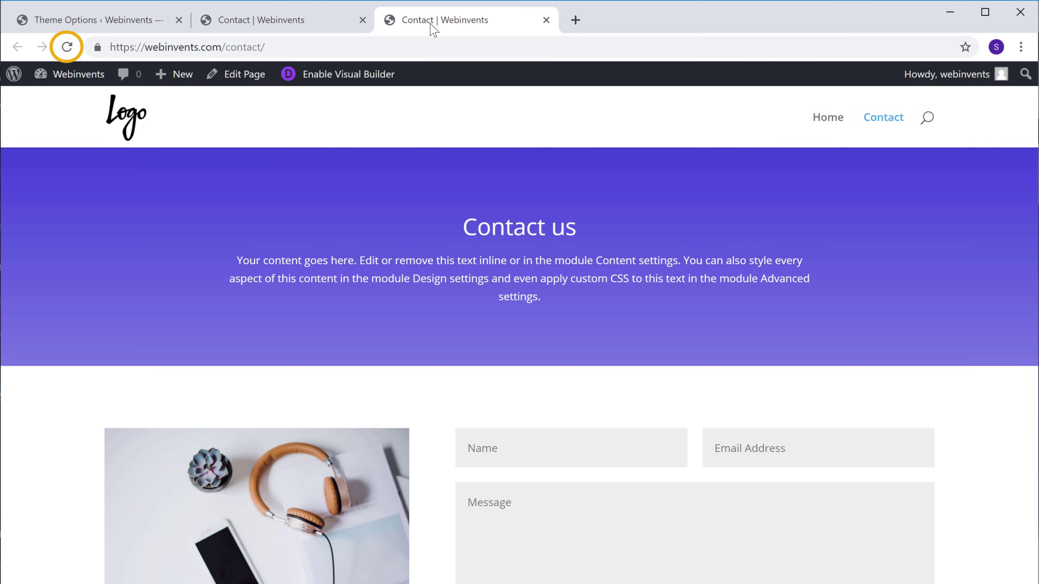